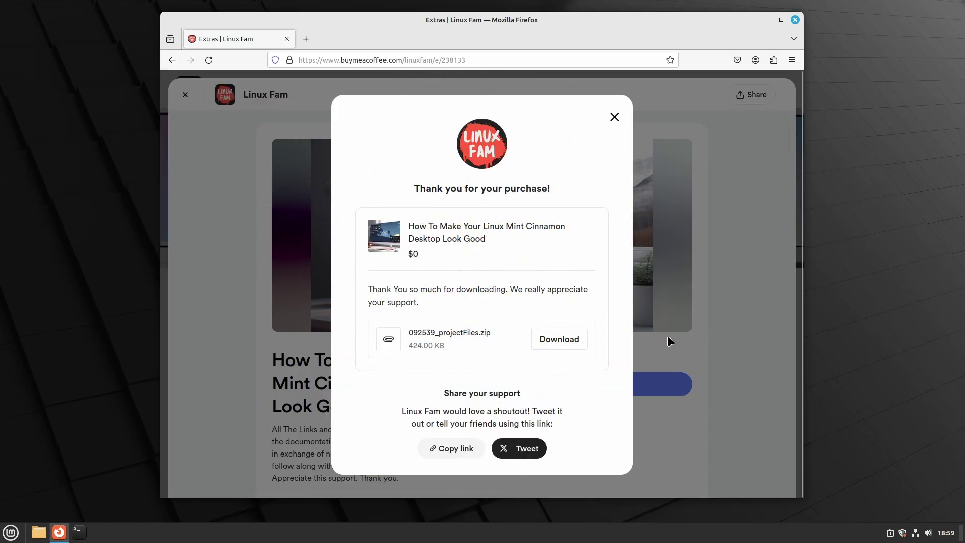
# - Download 092539_projectFiles.zip, show it in its containing folder, and close the purchase confirmation and the browser
pyautogui.click(557, 340)
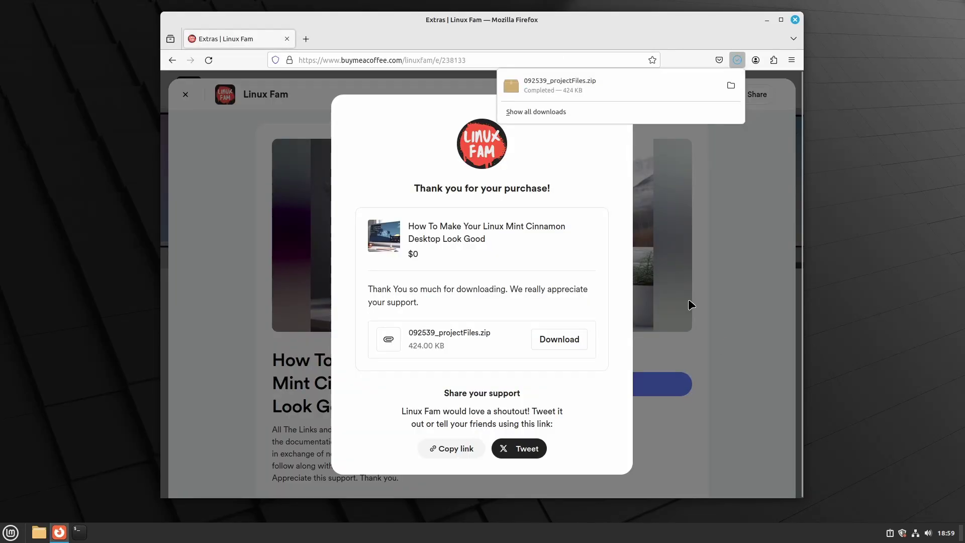
pyautogui.click(730, 86)
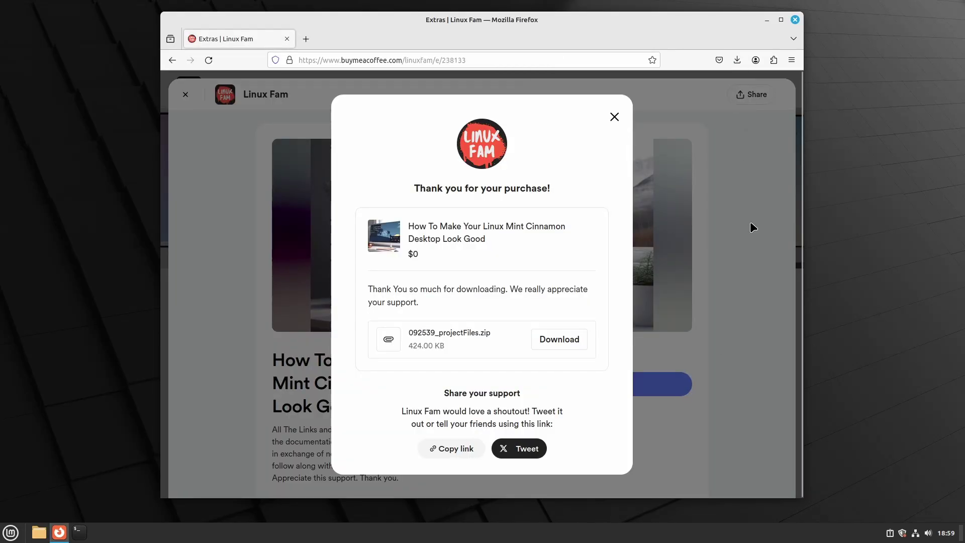
pyautogui.click(614, 117)
pyautogui.click(614, 118)
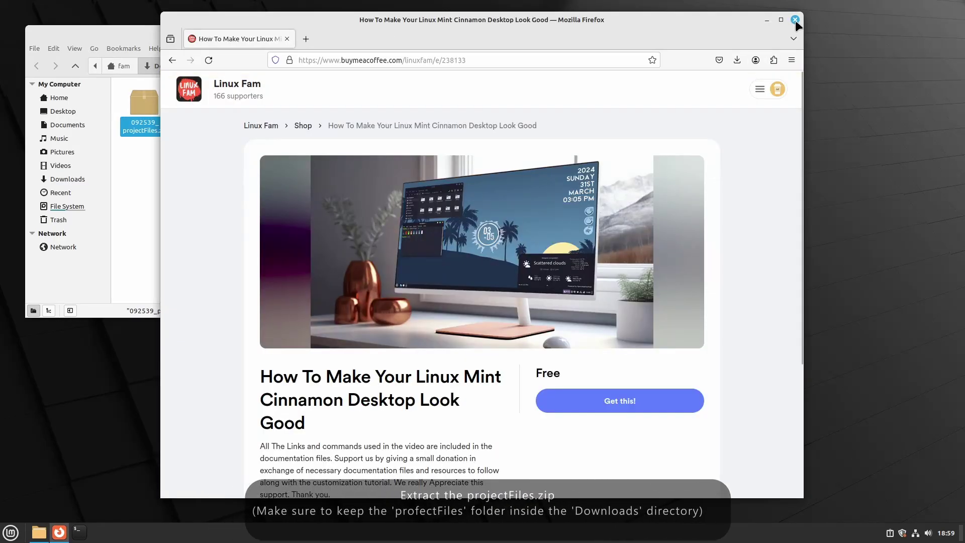
pyautogui.click(795, 20)
# - Extract 092539_projectFiles.zip into the Downloads folder and delete the archive
pyautogui.moveTo(263, 36); pyautogui.dragTo(504, 75)
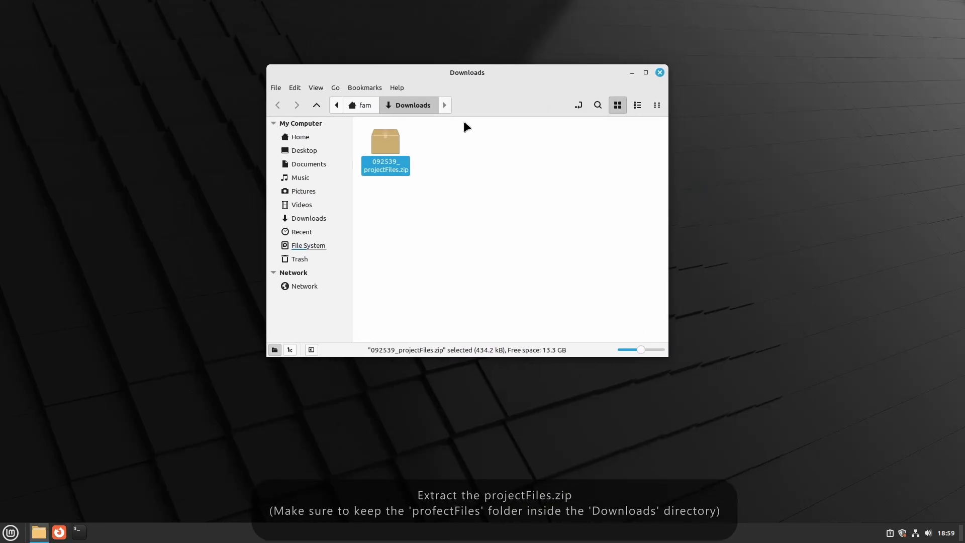
pyautogui.click(463, 121)
pyautogui.rightClick(389, 154)
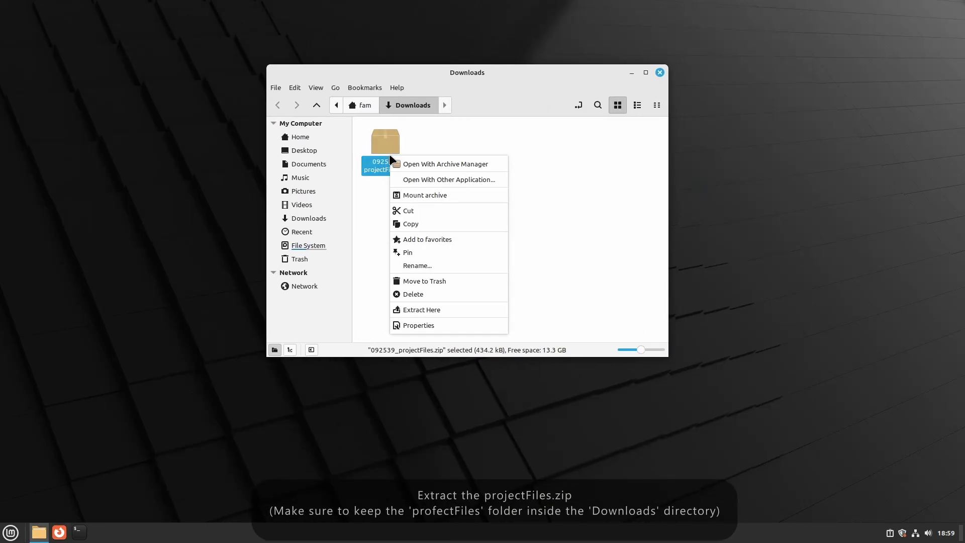
pyautogui.click(439, 310)
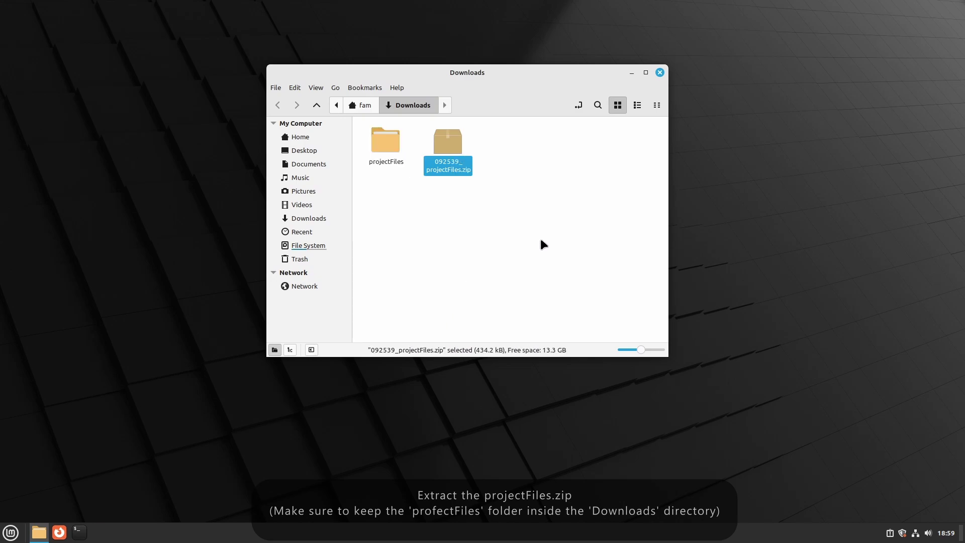
pyautogui.moveTo(475, 220); pyautogui.dragTo(448, 139)
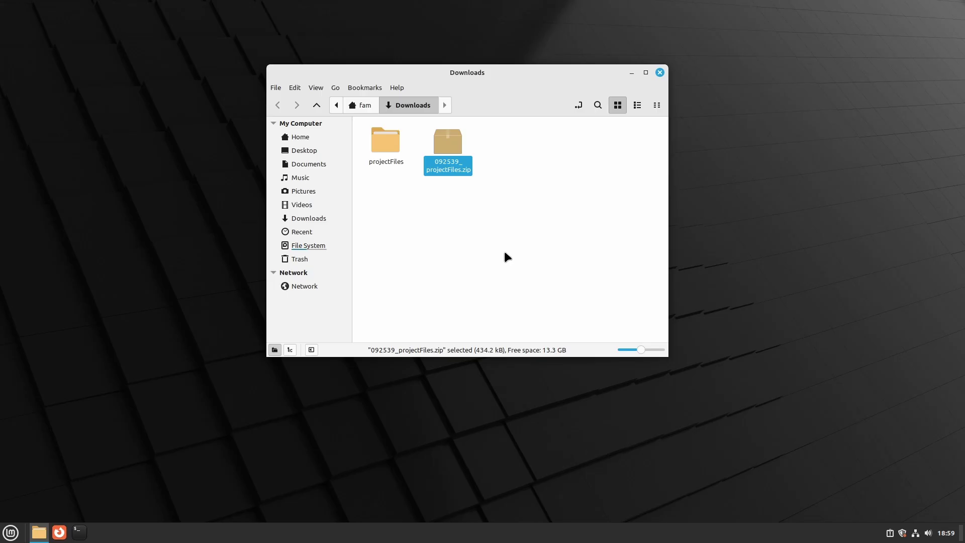
pyautogui.press('Delete')
# - Open the "download links" document from the extracted projectFiles folder and place its window beside the file manager
pyautogui.doubleClick(396, 145)
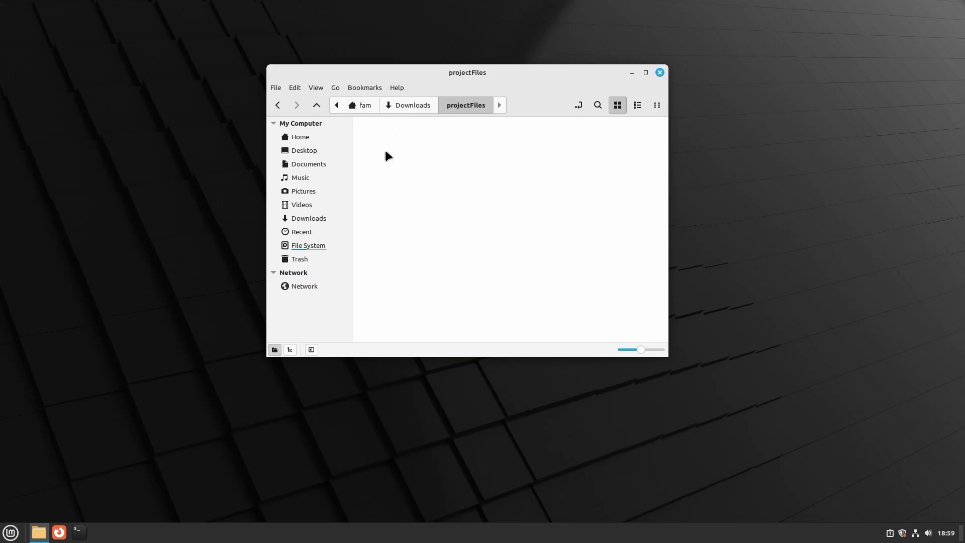
pyautogui.click(278, 107)
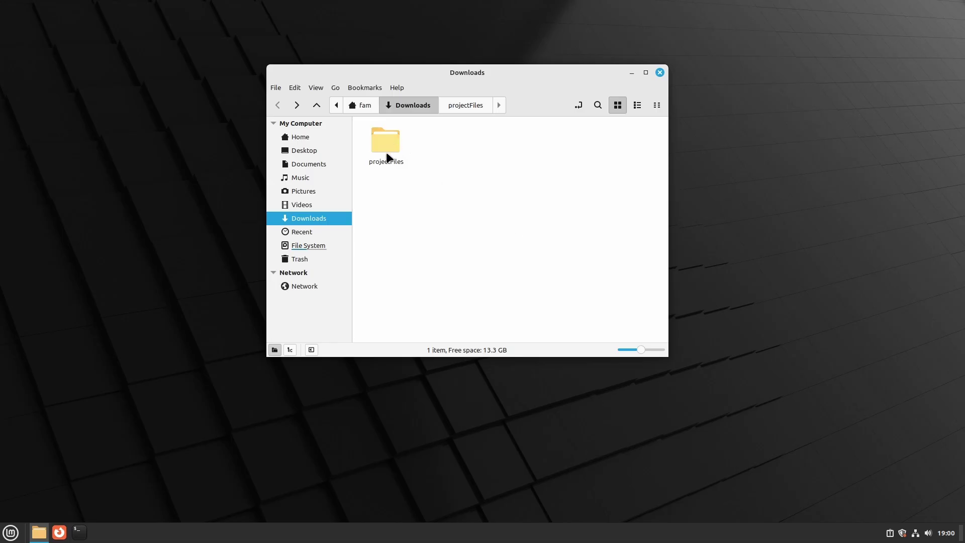
pyautogui.doubleClick(387, 155)
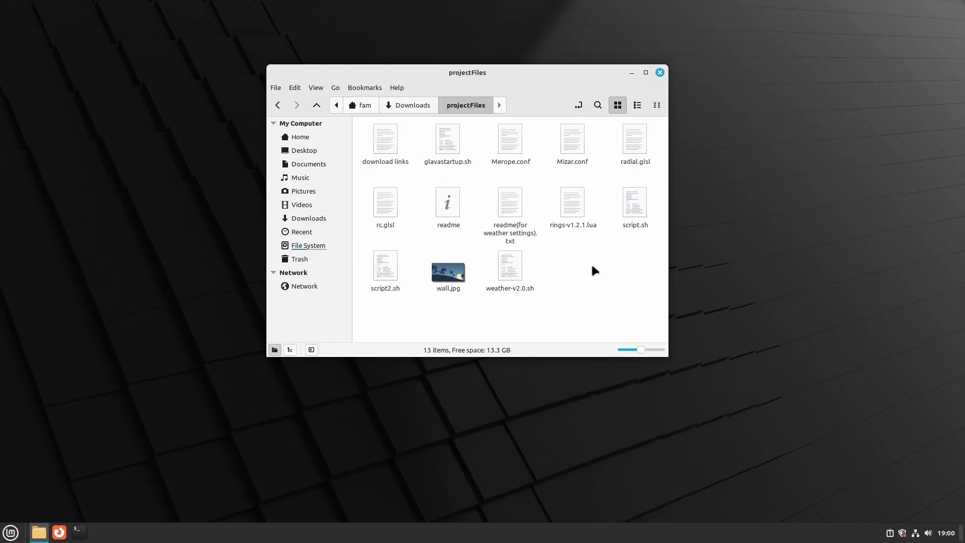
pyautogui.doubleClick(384, 152)
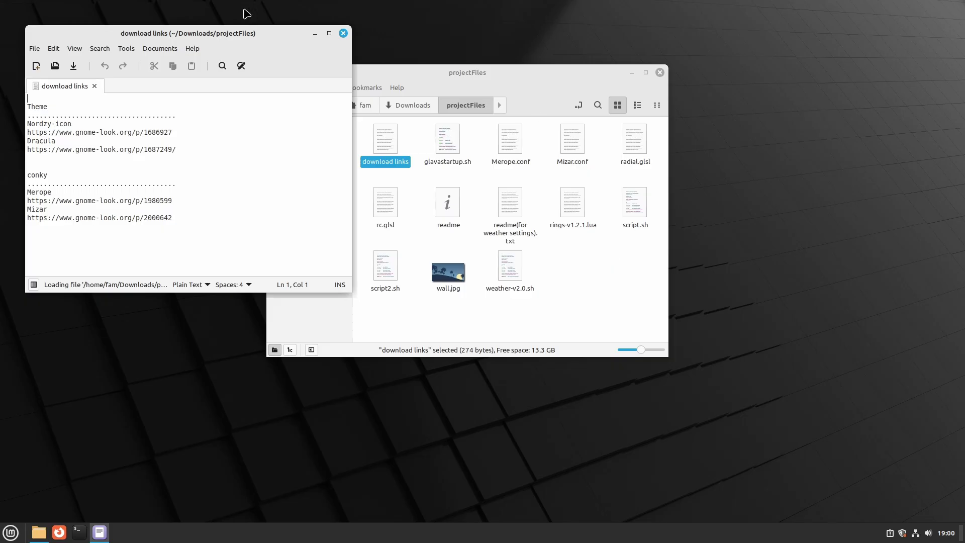
pyautogui.moveTo(246, 32); pyautogui.dragTo(828, 104)
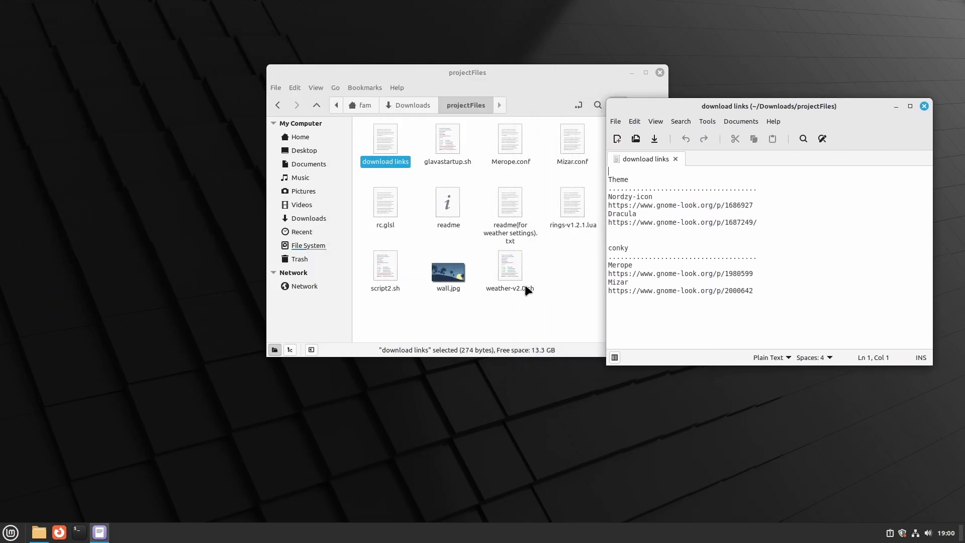
pyautogui.click(59, 532)
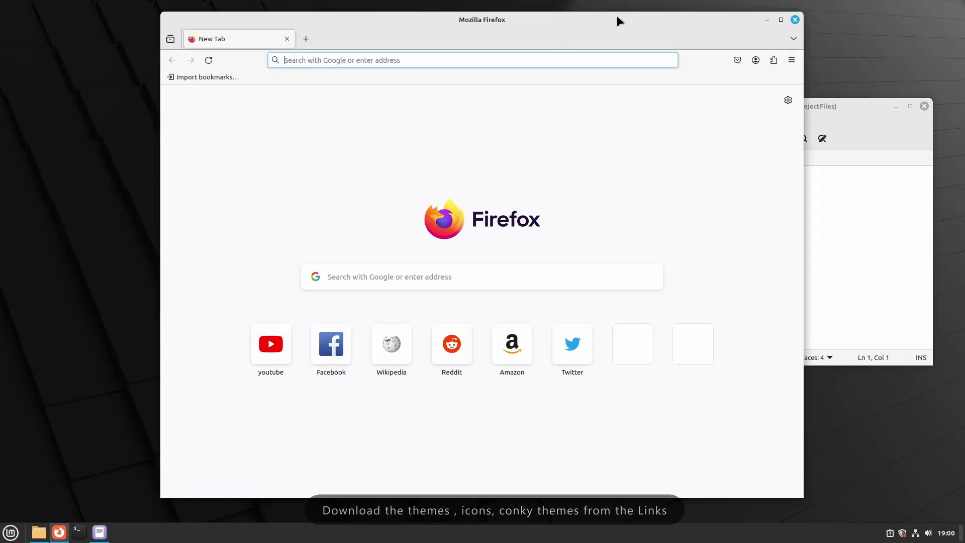
pyautogui.moveTo(616, 15); pyautogui.dragTo(507, 31)
pyautogui.moveTo(776, 109); pyautogui.dragTo(839, 88)
pyautogui.moveTo(816, 189); pyautogui.dragTo(686, 190)
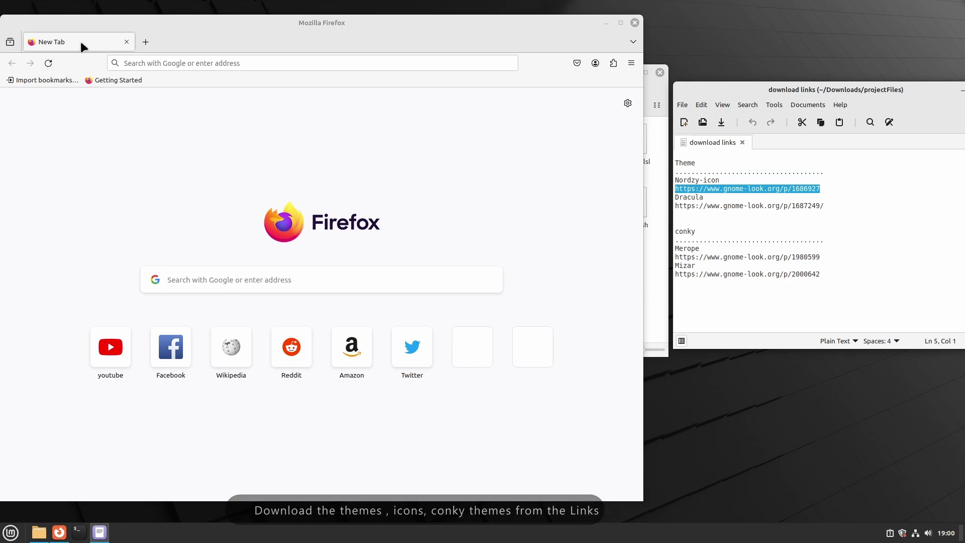
pyautogui.click(170, 64)
pyautogui.write('https://www.gnome-look.org/p/1686927')
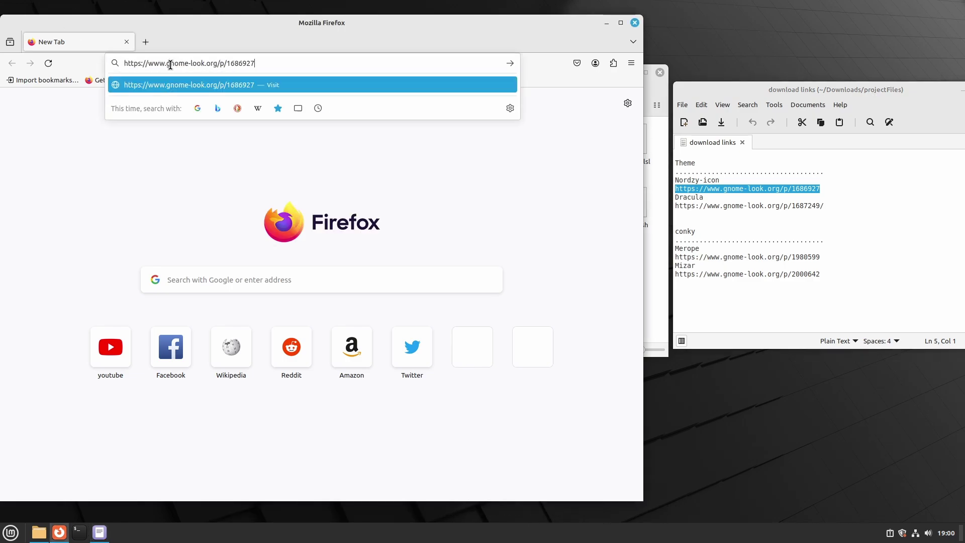
pyautogui.press('Escape')
pyautogui.click(146, 42)
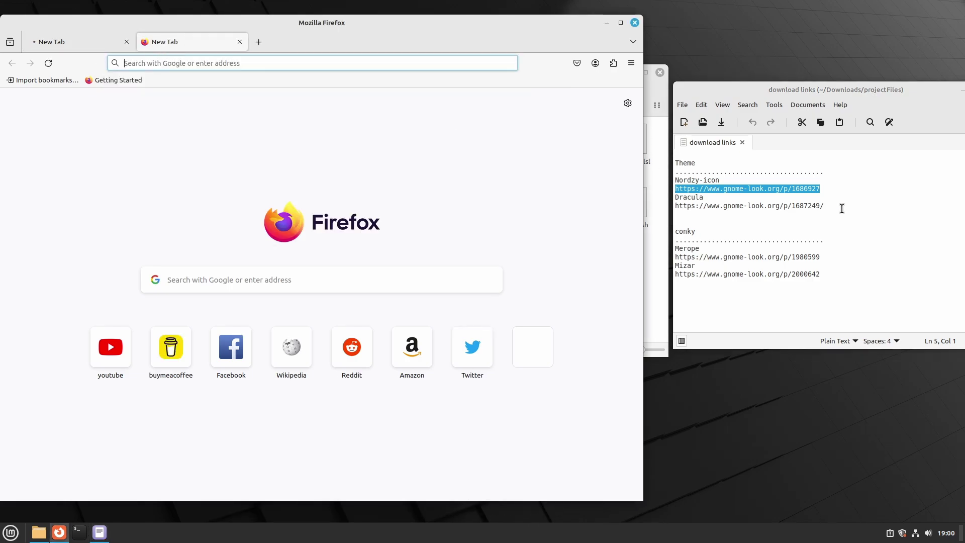
pyautogui.moveTo(824, 207); pyautogui.dragTo(675, 208)
pyautogui.hotkey('ctrl', 'c')
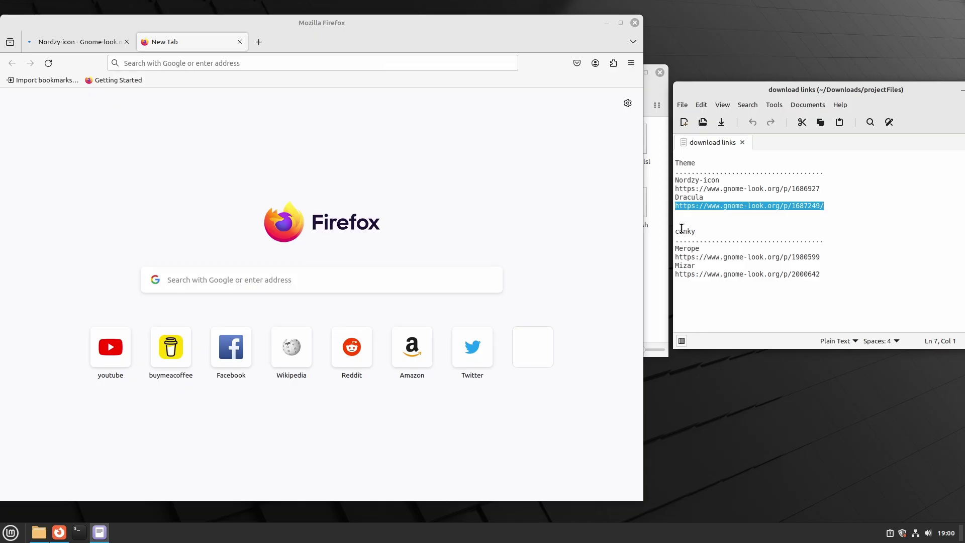
pyautogui.click(230, 63)
pyautogui.hotkey('ctrl', 'v')
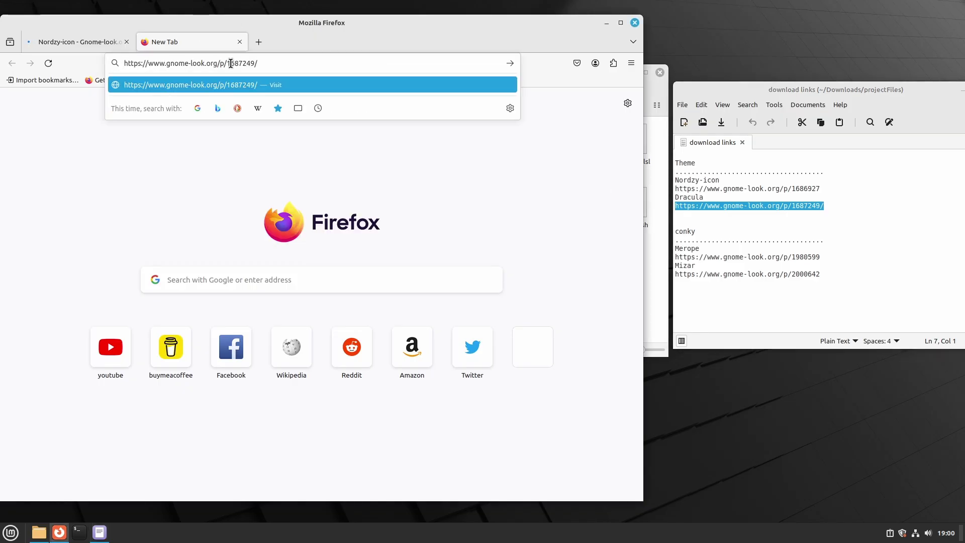
pyautogui.press('Return')
pyautogui.moveTo(823, 259); pyautogui.dragTo(675, 258)
pyautogui.hotkey('ctrl', 'c')
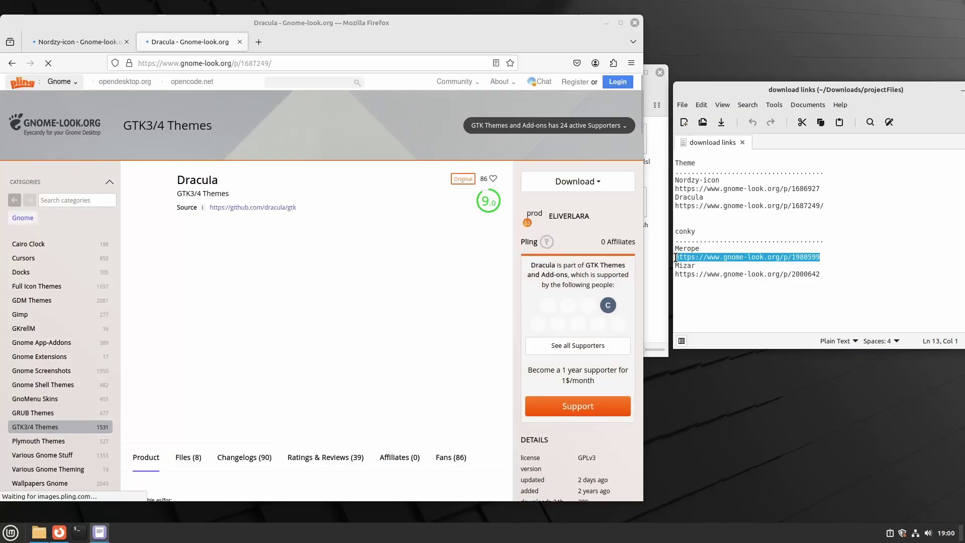
pyautogui.click(259, 41)
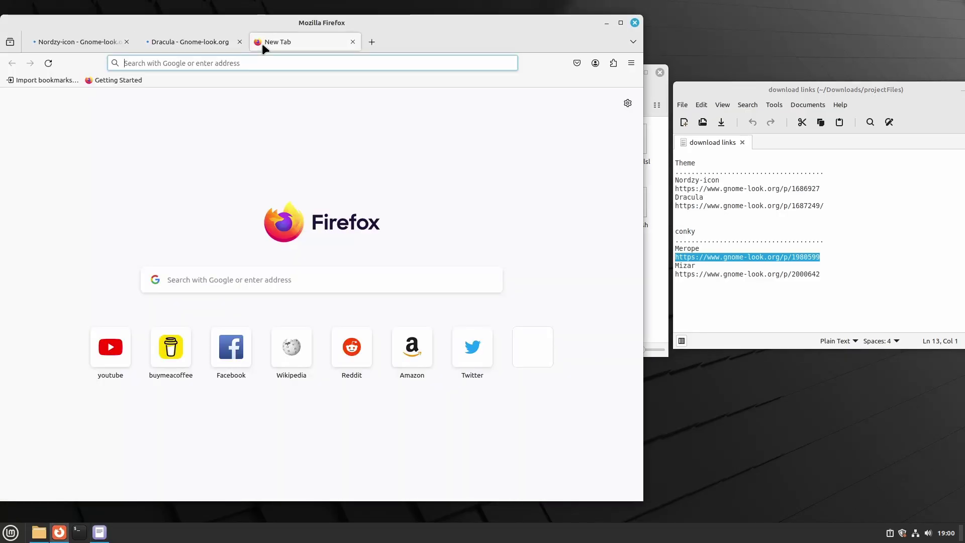
pyautogui.hotkey('ctrl', 'v')
pyautogui.press('Return')
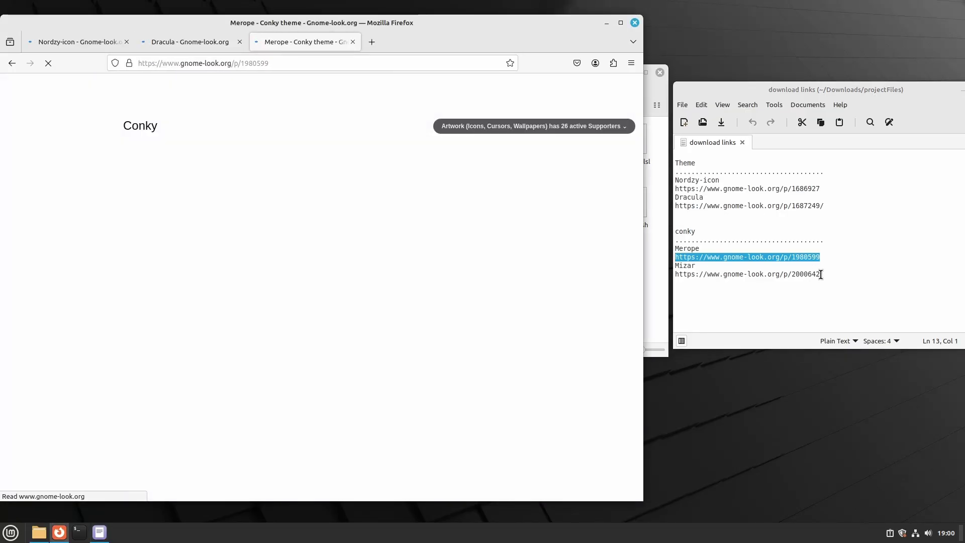
pyautogui.moveTo(820, 274); pyautogui.dragTo(672, 277)
pyautogui.hotkey('ctrl', 'c')
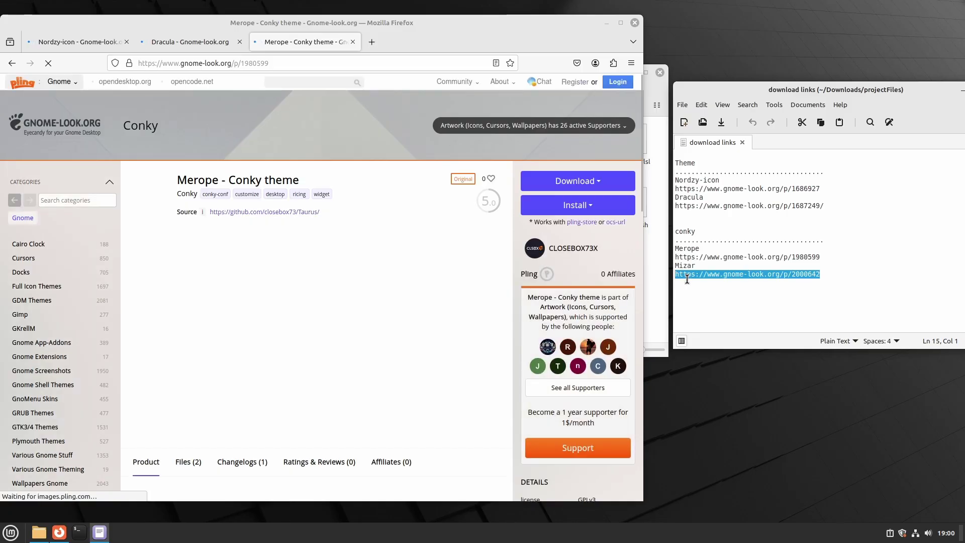
pyautogui.click(373, 41)
pyautogui.hotkey('ctrl', 'v')
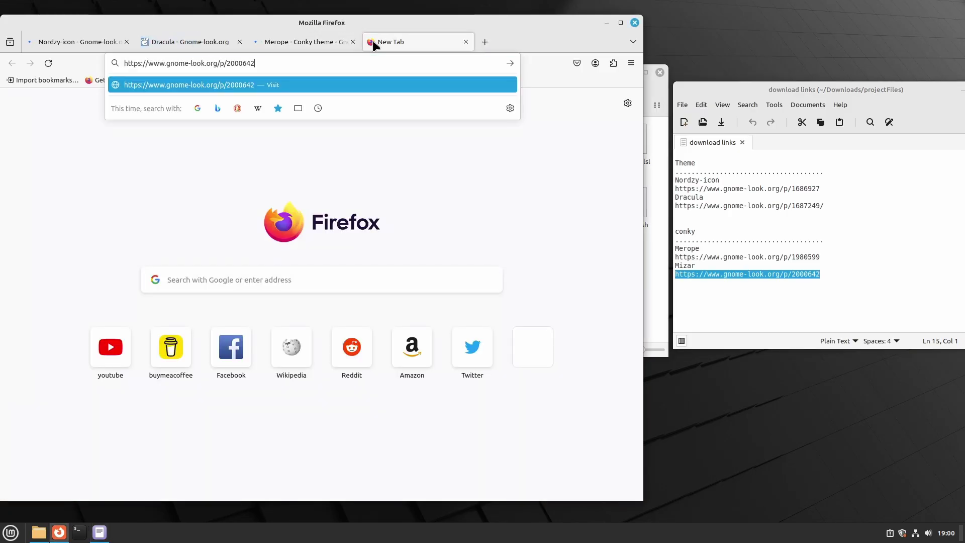
pyautogui.press('Return')
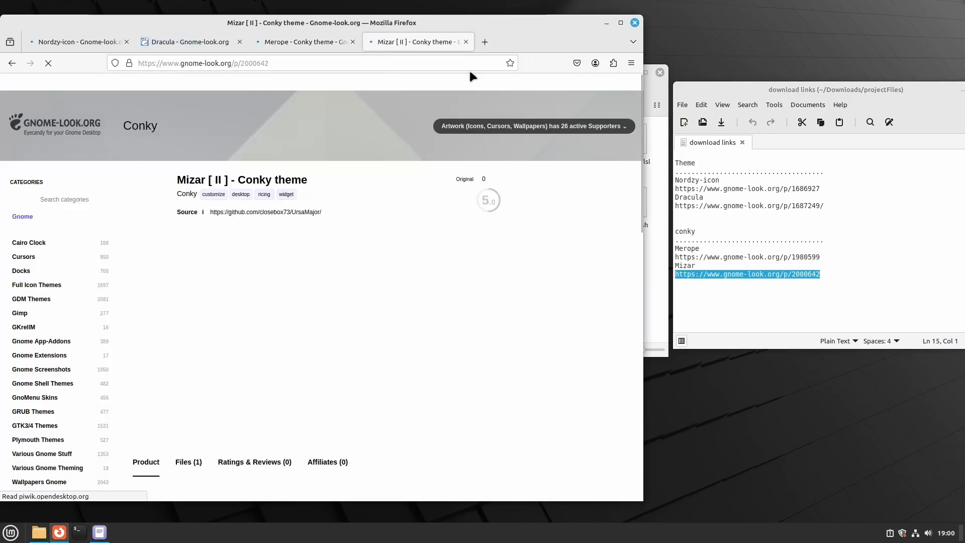
# - Return to the Nordzy-icon page, close the links document, and center the browser window on the desktop
pyautogui.click(74, 43)
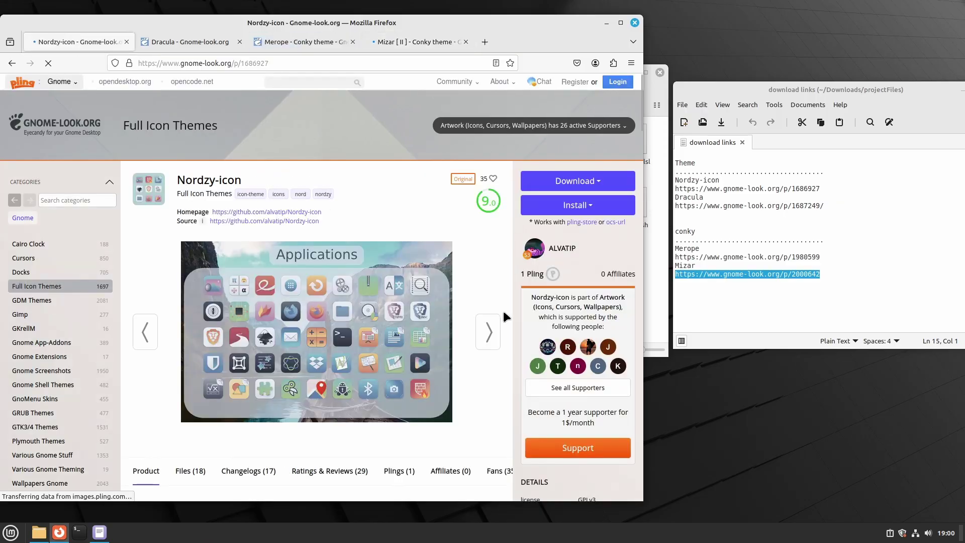
pyautogui.moveTo(869, 93); pyautogui.dragTo(718, 95)
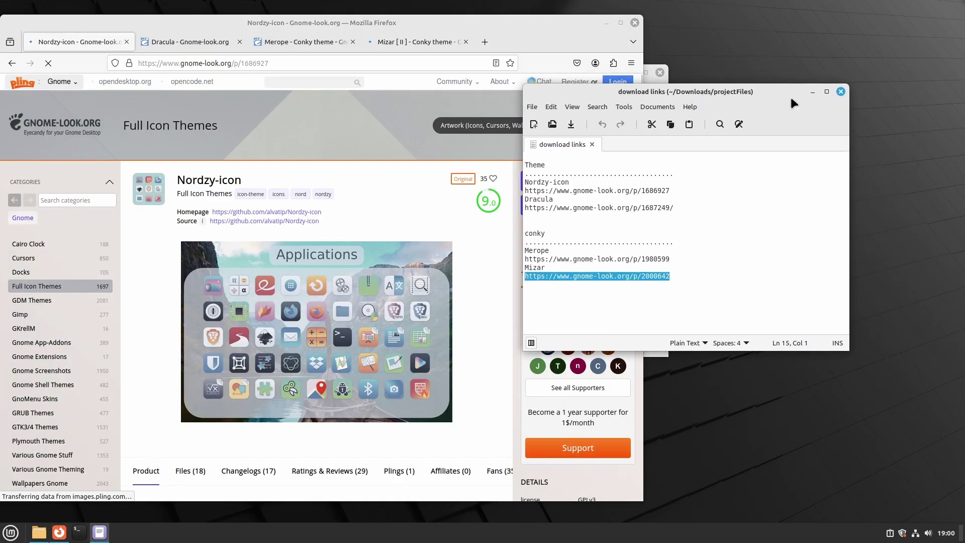
pyautogui.click(840, 93)
pyautogui.moveTo(402, 22); pyautogui.dragTo(566, 26)
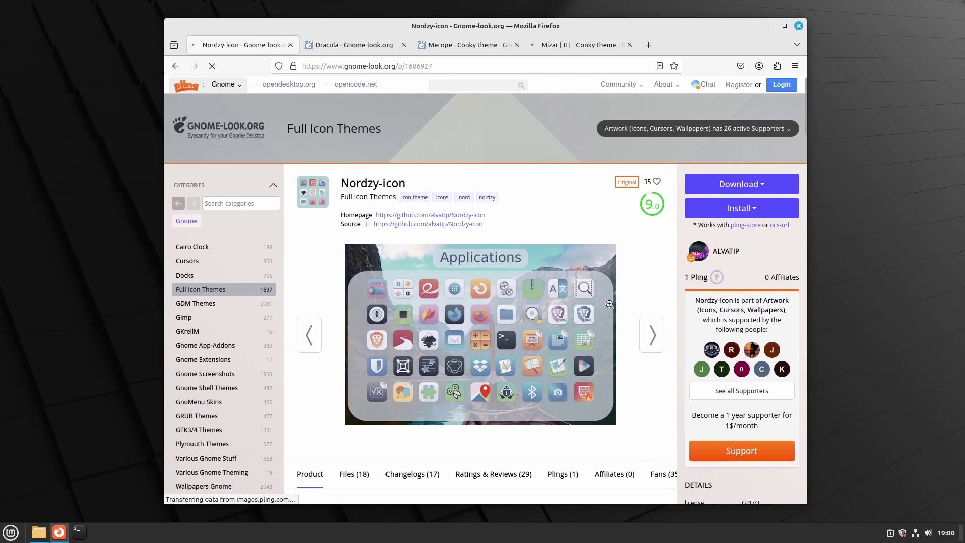
# - Download Nordzy.tar.gz from the file list of the Nordzy-icon page
pyautogui.scroll(-3, 609, 304)
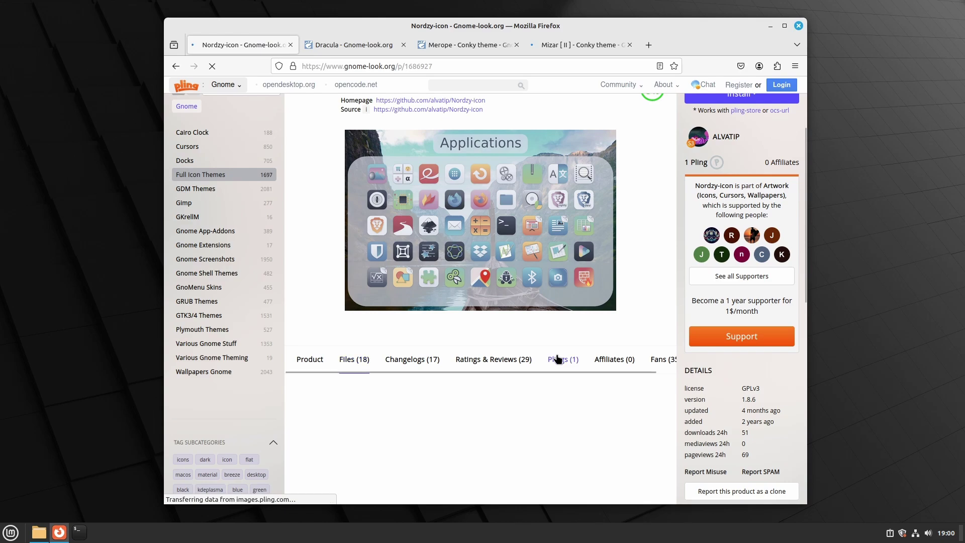
pyautogui.scroll(-5, 598, 395)
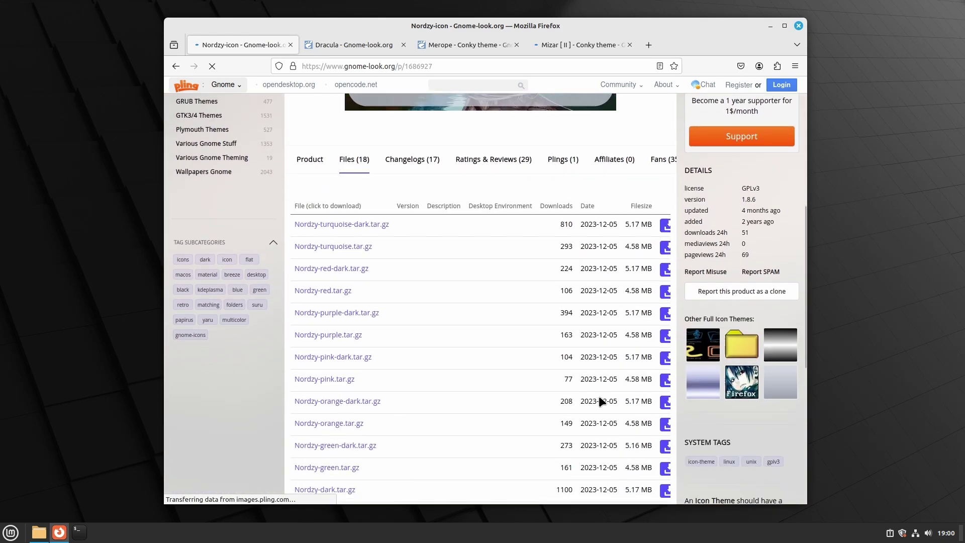
pyautogui.scroll(-4, 599, 396)
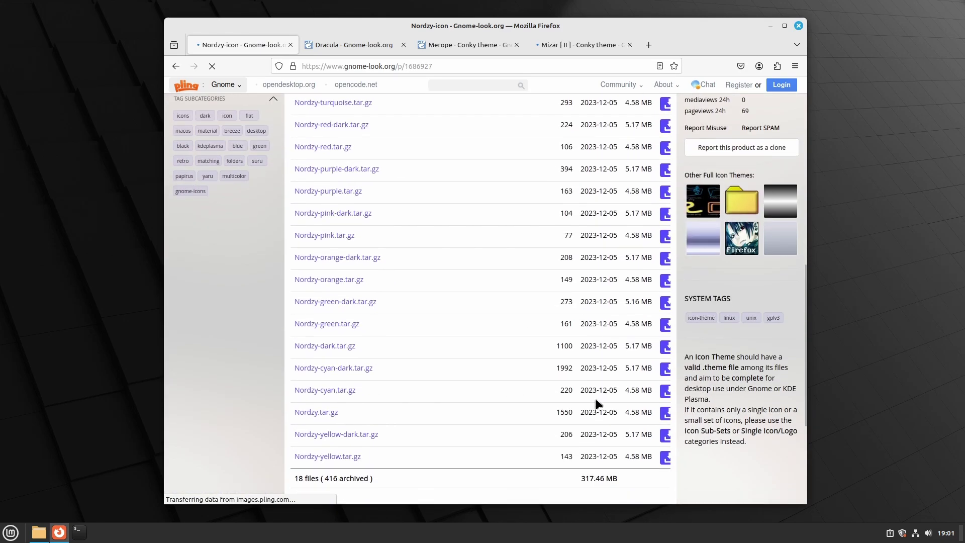
pyautogui.click(355, 413)
# - Request the Dracula-slim.tar.xz download from the file list of the Dracula theme page
pyautogui.click(352, 44)
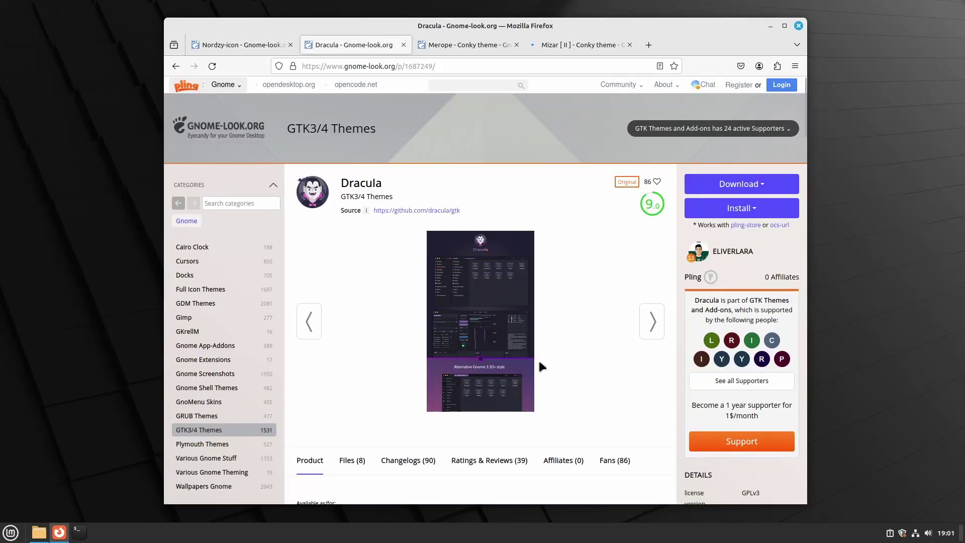
pyautogui.click(351, 460)
pyautogui.scroll(-6, 502, 302)
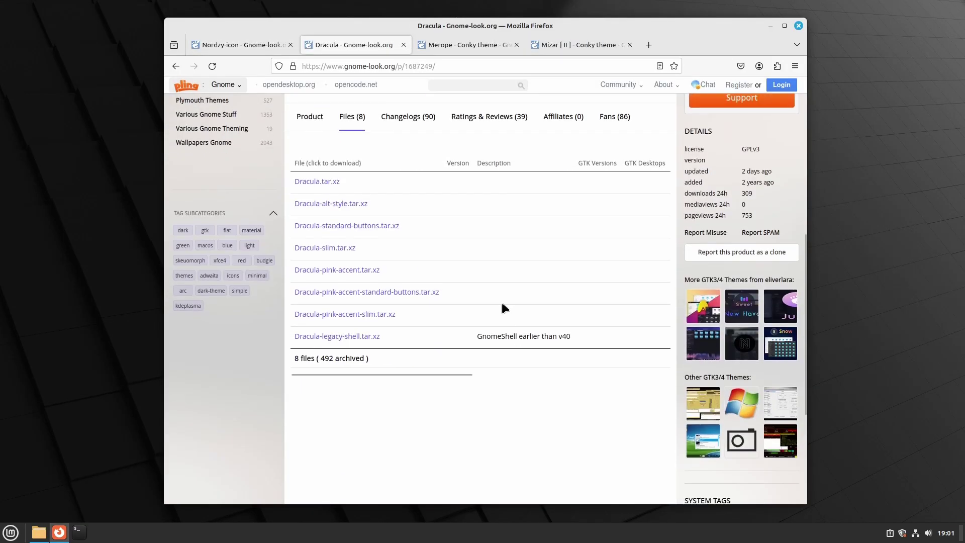
pyautogui.click(328, 248)
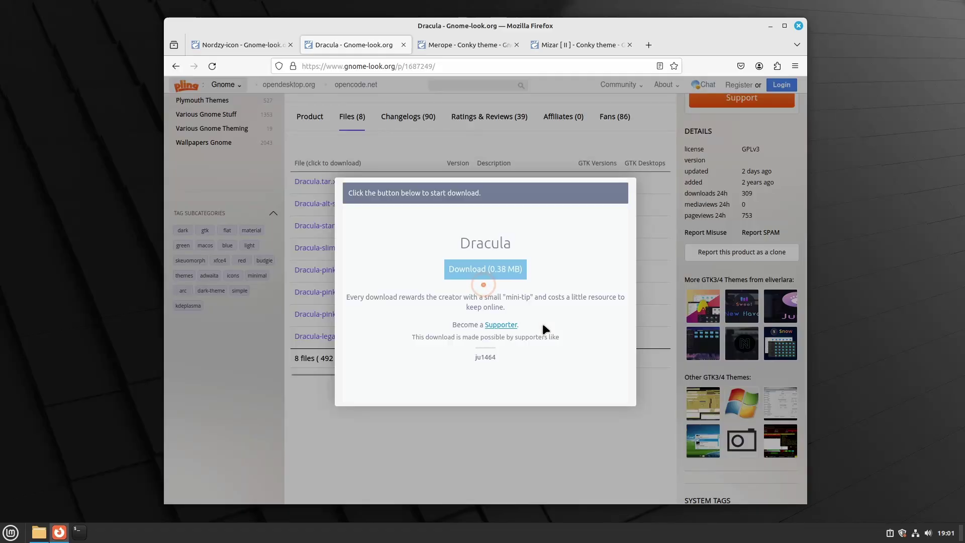
# - Request the Merope-Clcs-v2.9.zip download from the file list of the Merope conky theme page
pyautogui.click(474, 43)
pyautogui.scroll(-4, 344, 360)
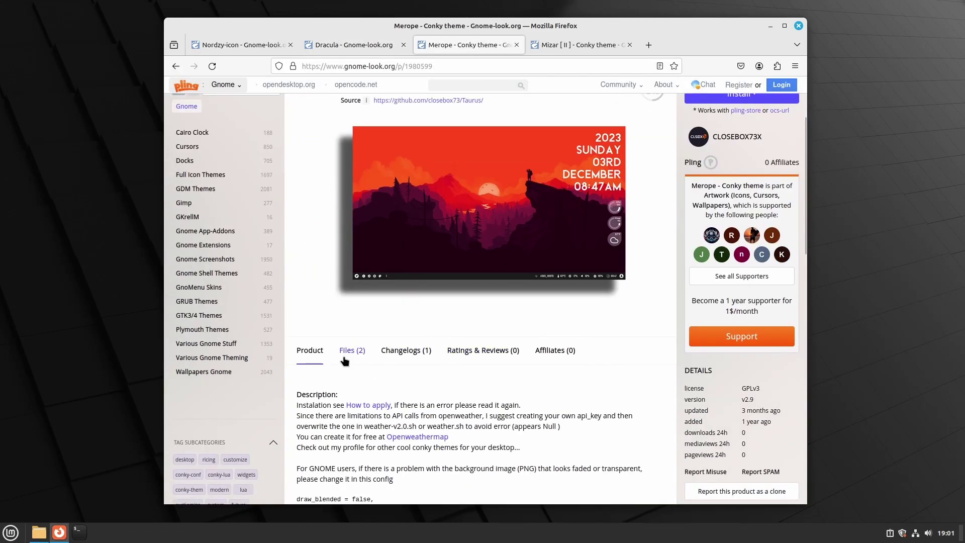
pyautogui.click(345, 360)
pyautogui.scroll(-3, 555, 334)
pyautogui.scroll(1, 551, 334)
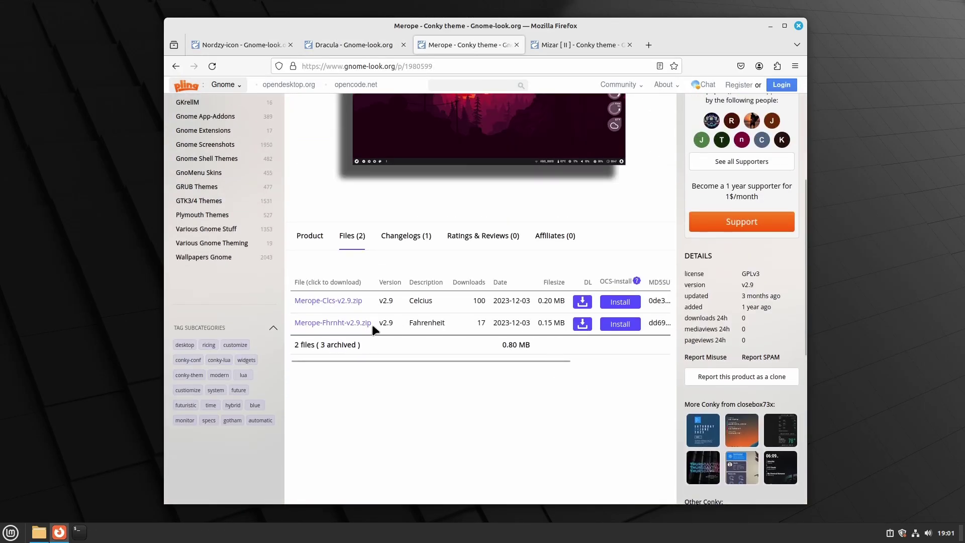
pyautogui.click(334, 301)
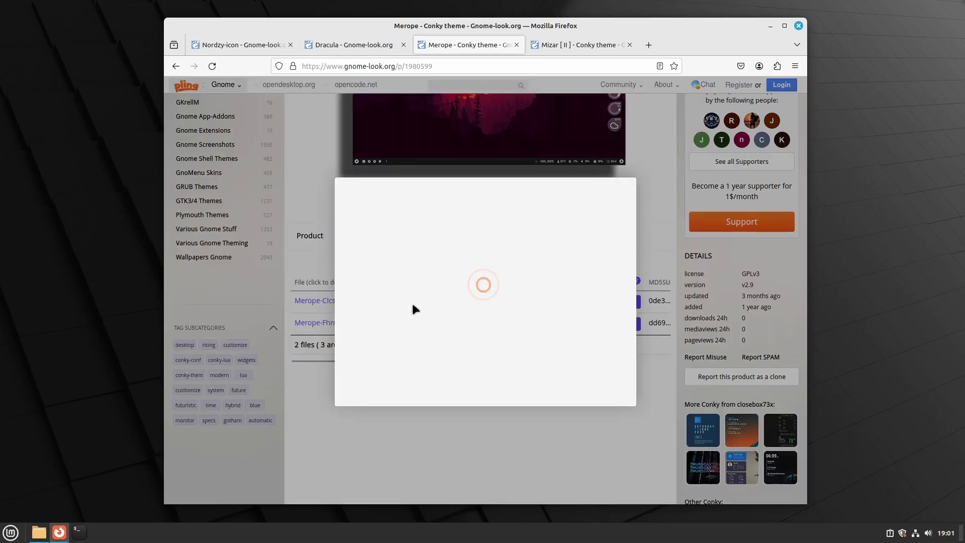
# - Request the Mizar-v2.0.zip download from the file list of the Mizar conky theme page
pyautogui.click(578, 44)
pyautogui.scroll(-2, 356, 346)
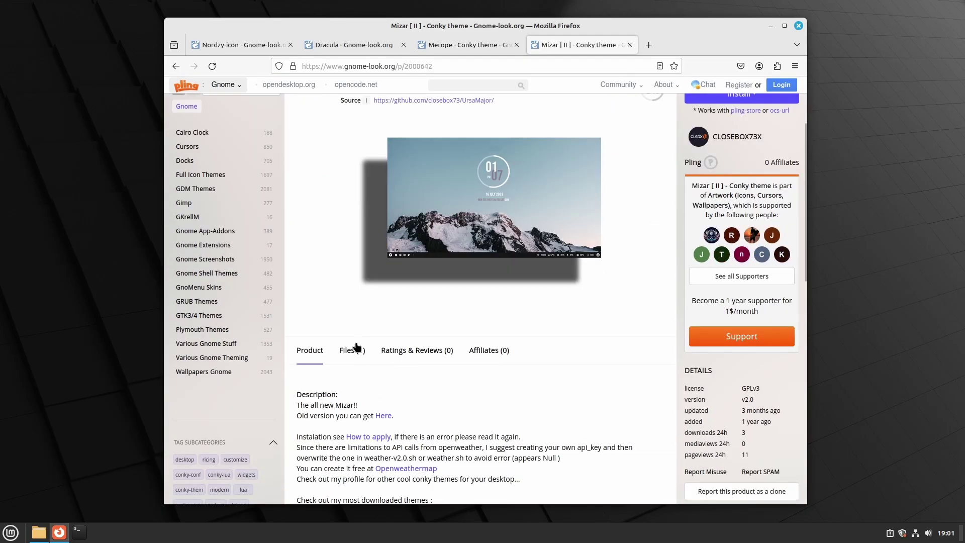
pyautogui.click(355, 348)
pyautogui.click(311, 415)
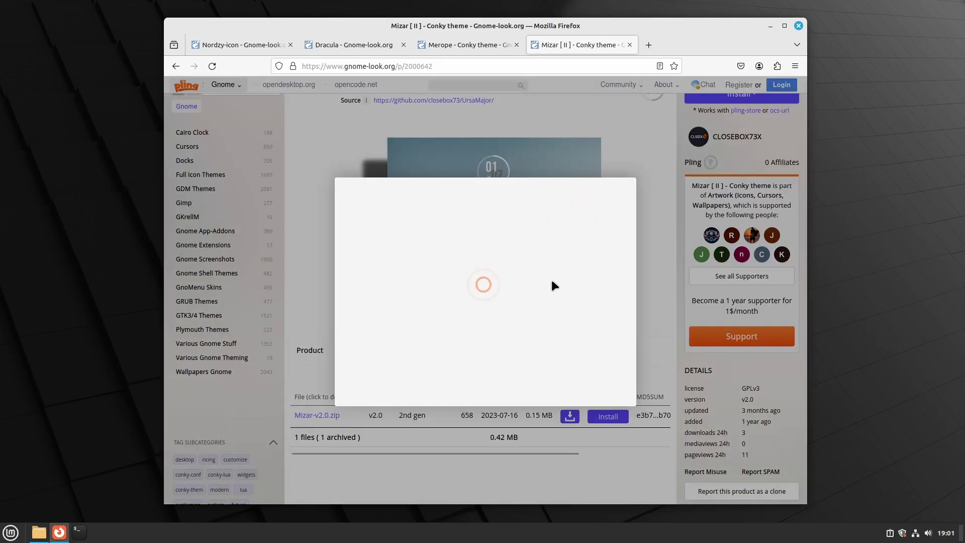
# - Start the prepared downloads on the Nordzy-icon and Dracula pages
pyautogui.click(268, 43)
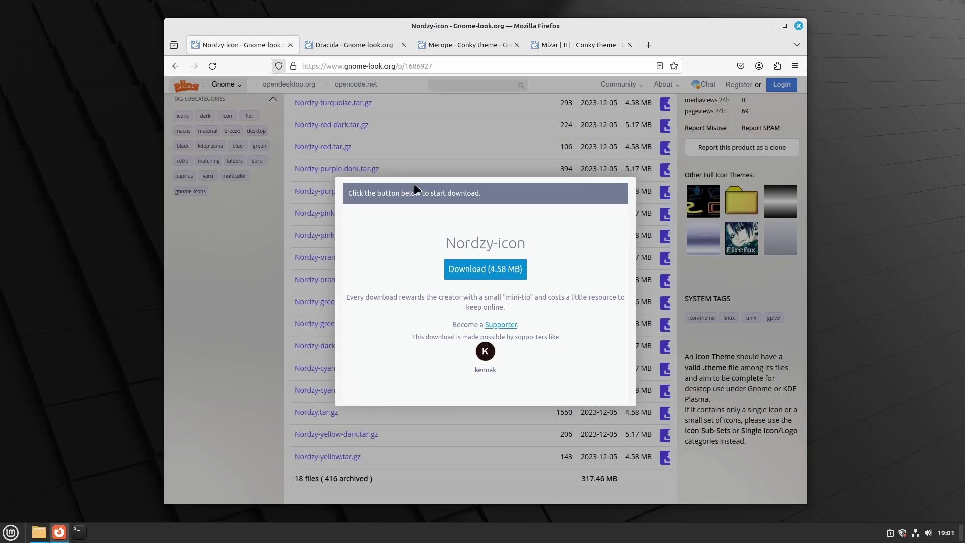
pyautogui.click(485, 269)
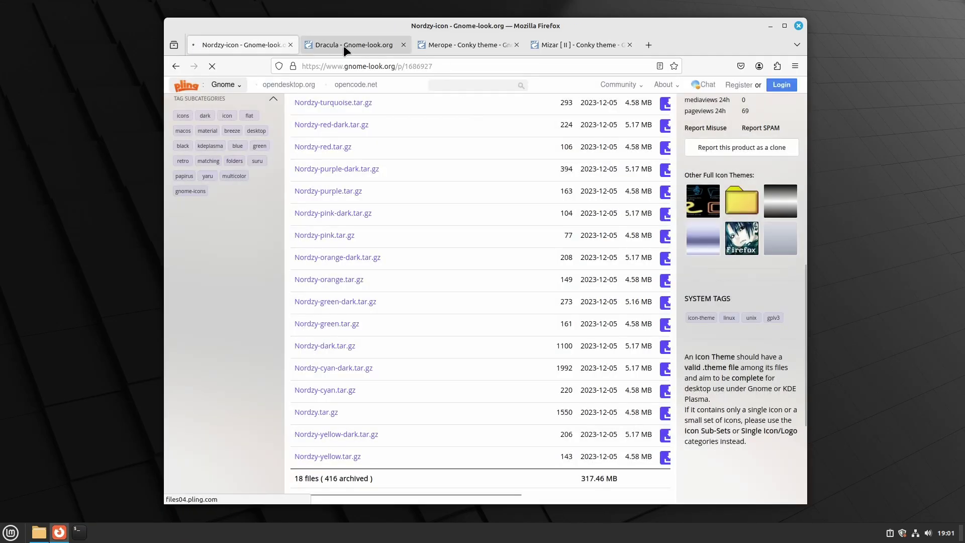
pyautogui.click(344, 49)
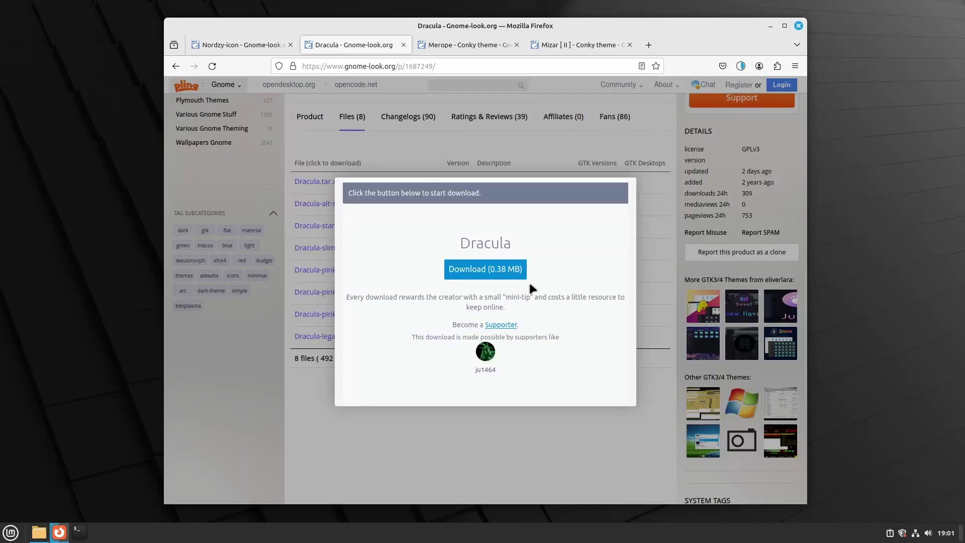
pyautogui.click(480, 271)
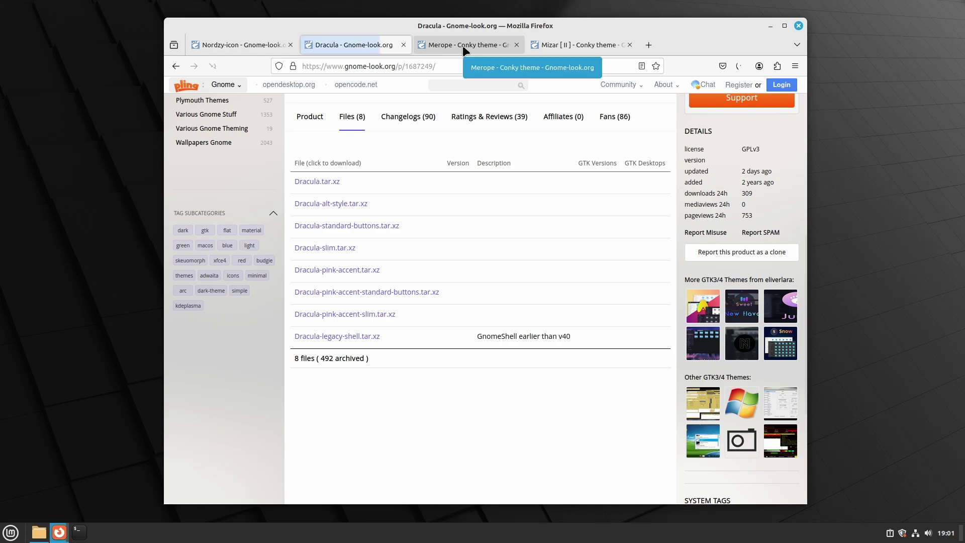
# - Start the prepared downloads on the Merope and Mizar pages, and close the browser once they finish
pyautogui.click(462, 45)
pyautogui.click(485, 271)
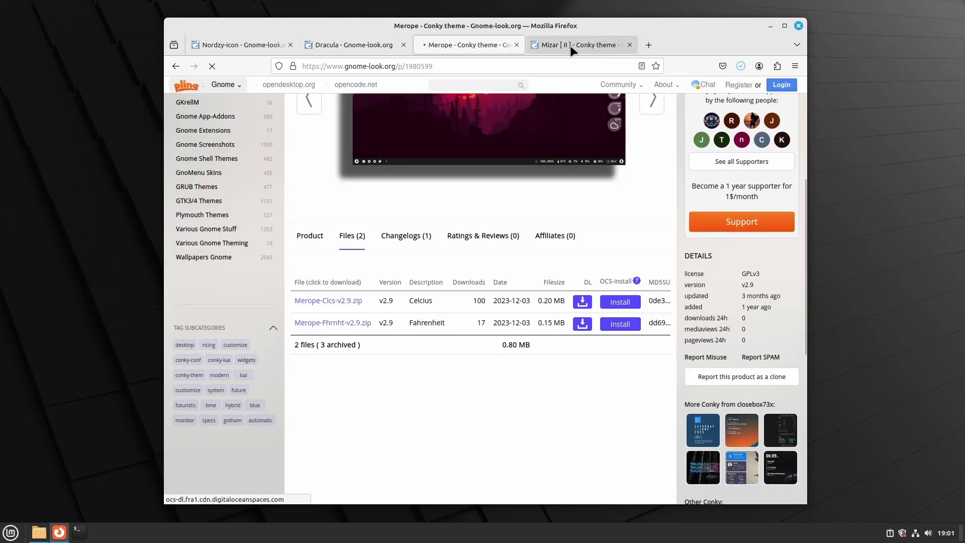
pyautogui.click(569, 45)
pyautogui.click(494, 271)
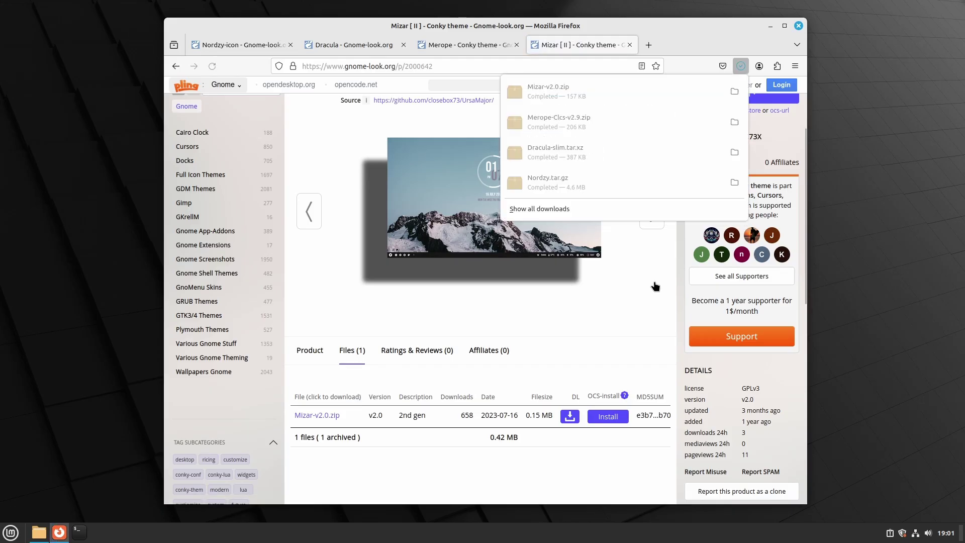
pyautogui.click(799, 26)
pyautogui.click(798, 26)
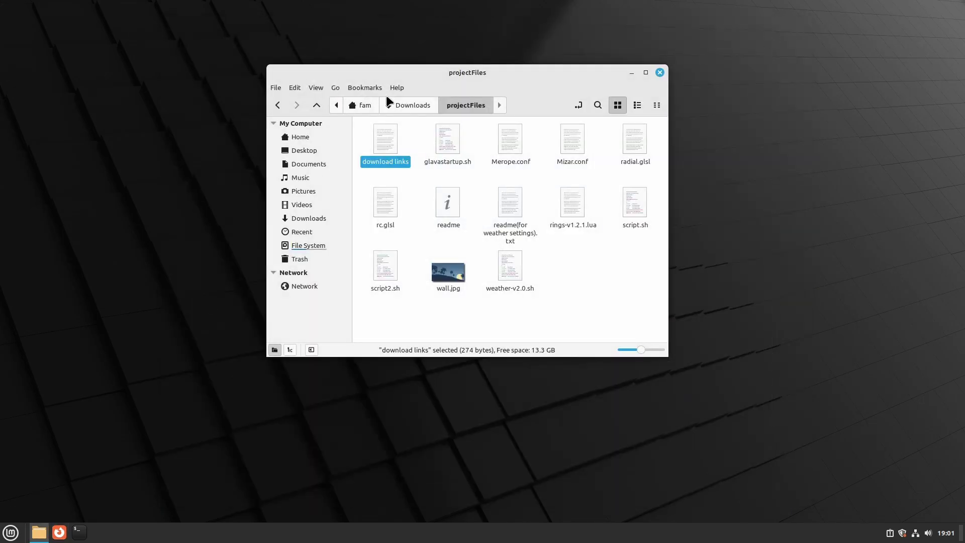
# - Extract the Mizar, Merope, Nordzy and Dracula-slim archives in the Downloads folder, and delete the archives
pyautogui.click(413, 105)
pyautogui.moveTo(427, 193); pyautogui.dragTo(635, 149)
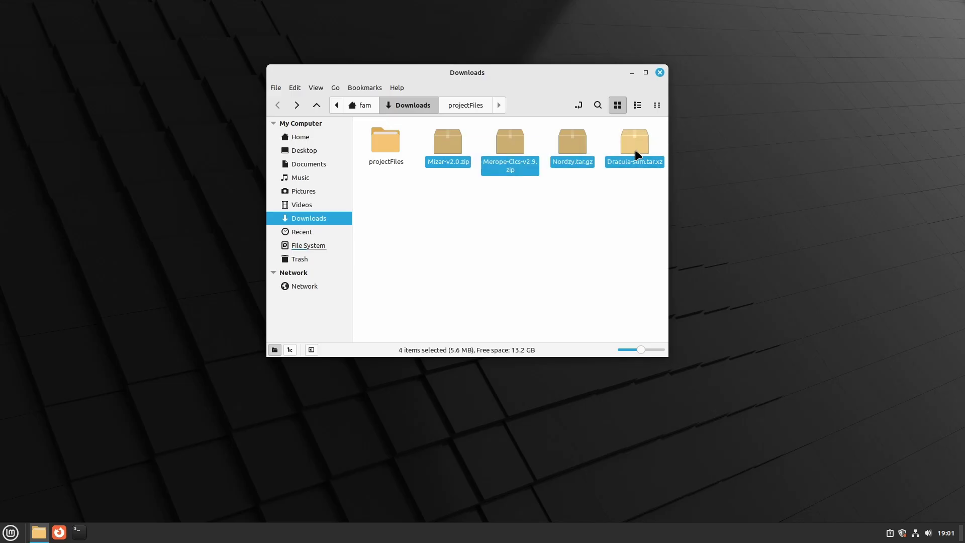
pyautogui.rightClick(635, 149)
pyautogui.click(672, 274)
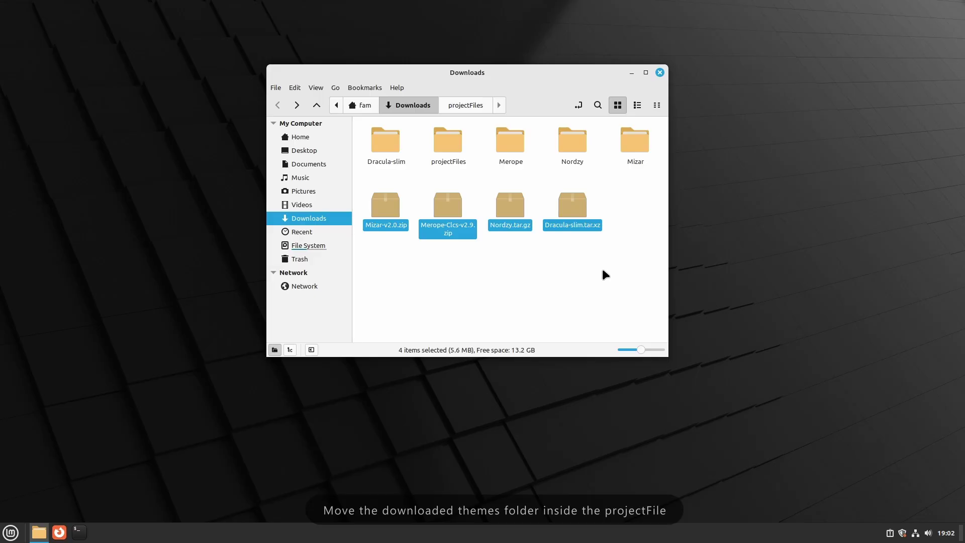
pyautogui.press('Delete')
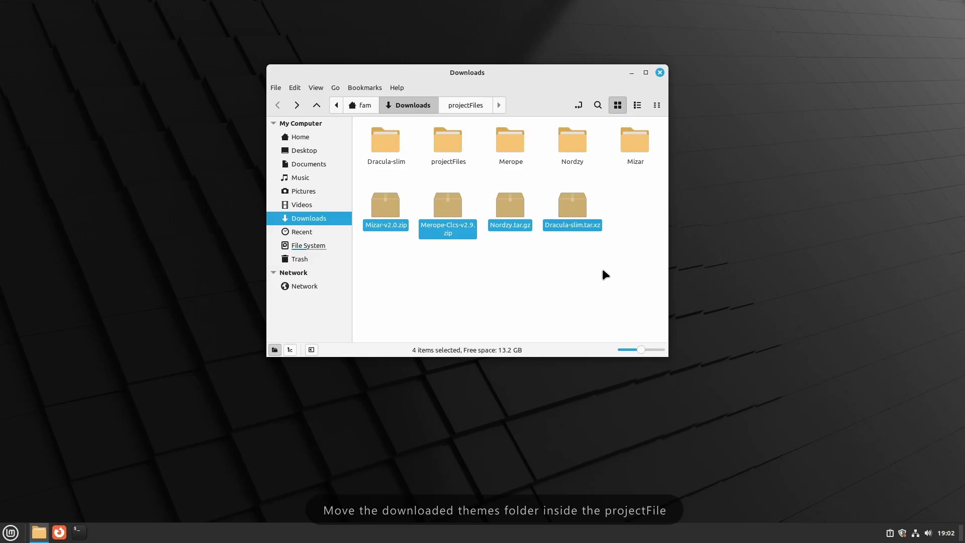
# - Examine the contents of the extracted Dracula-slim, Merope, Nordzy and Mizar folders, and return to Downloads
pyautogui.doubleClick(384, 148)
pyautogui.click(277, 105)
pyautogui.click(494, 212)
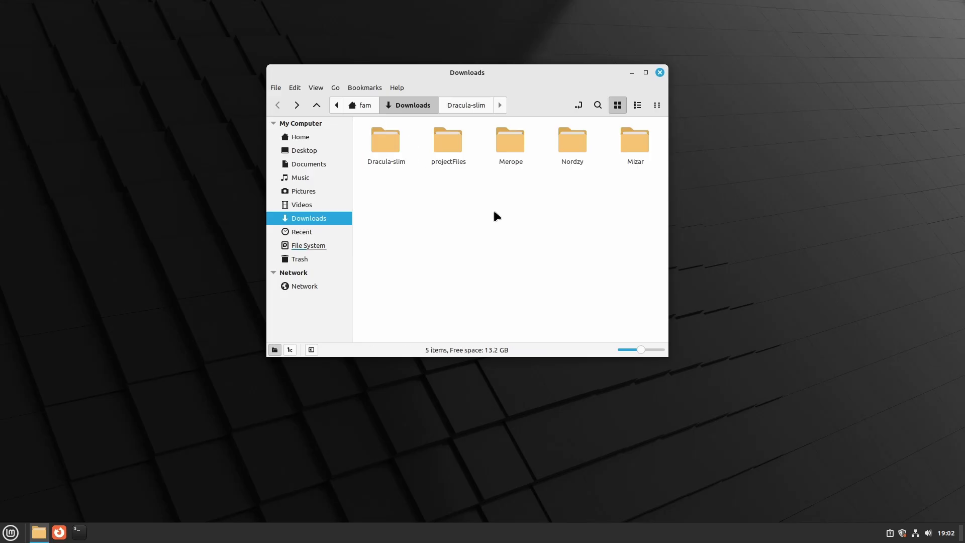
pyautogui.doubleClick(514, 139)
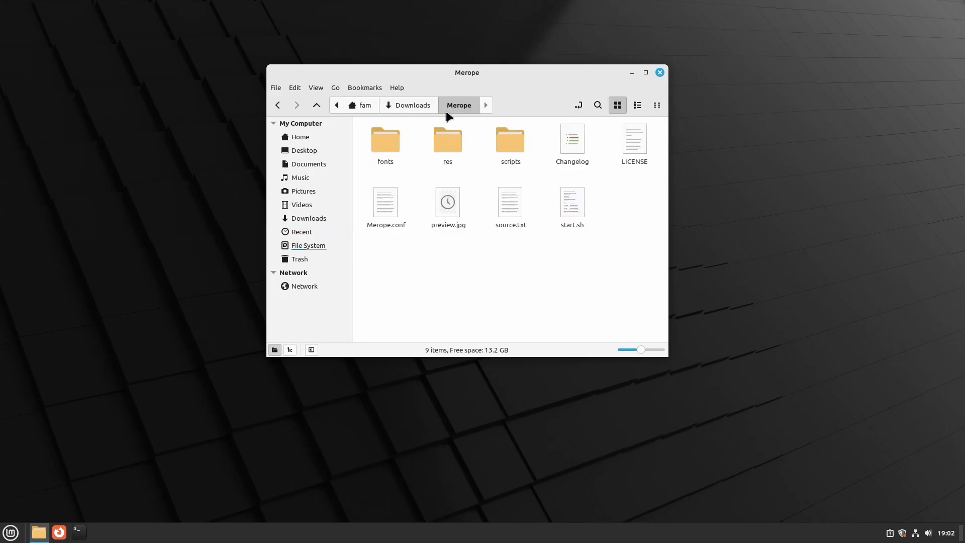
pyautogui.click(277, 105)
pyautogui.click(574, 149)
pyautogui.doubleClick(574, 150)
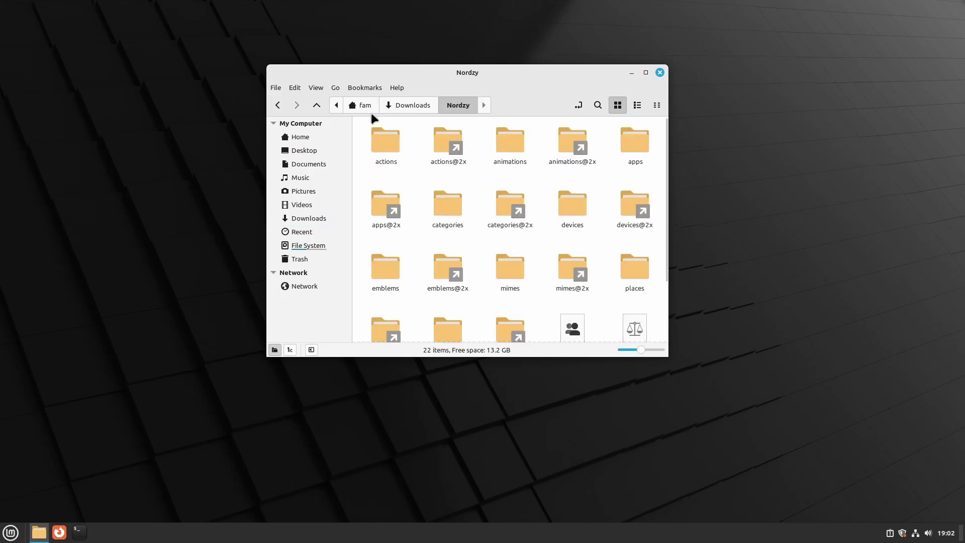
pyautogui.click(277, 105)
pyautogui.doubleClick(636, 149)
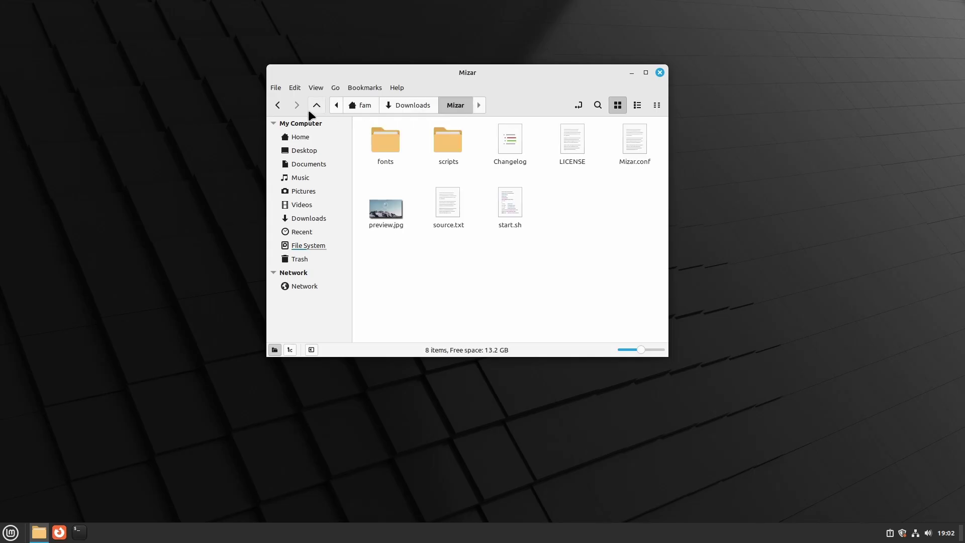
pyautogui.click(278, 105)
# - Move the Dracula-slim, Merope, Nordzy and Mizar folders into the projectFiles folder
pyautogui.click(378, 155)
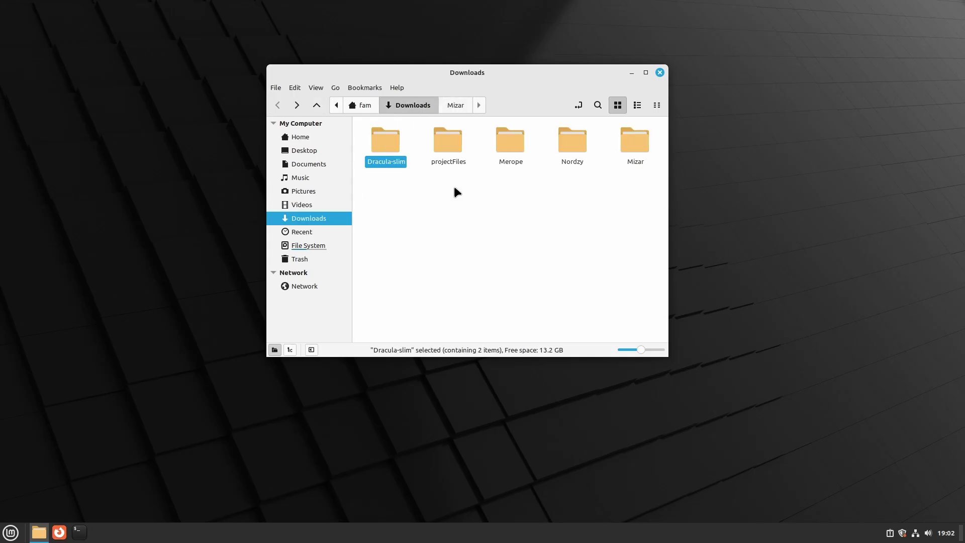
pyautogui.keyDown('ctrl'); pyautogui.click(577, 147); pyautogui.keyUp('ctrl')
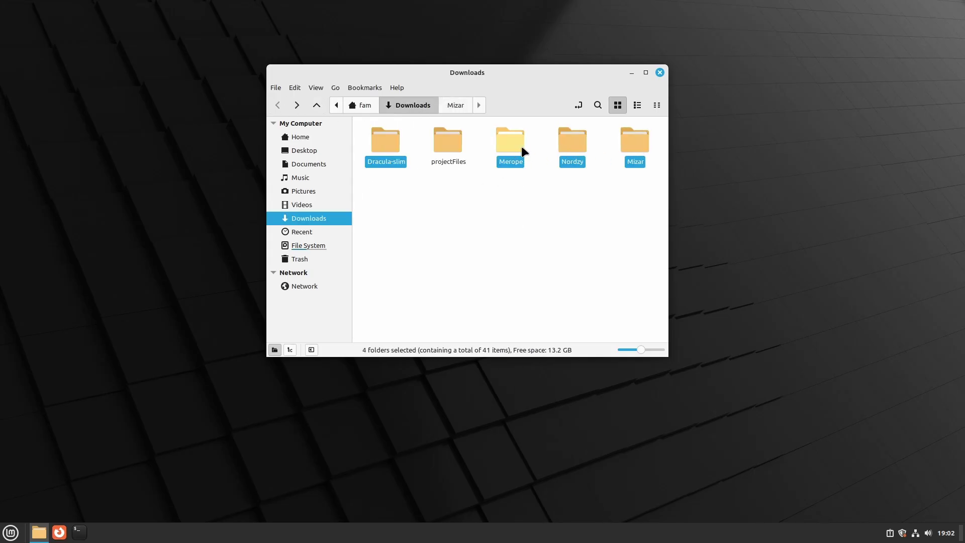
pyautogui.moveTo(505, 163); pyautogui.dragTo(445, 137)
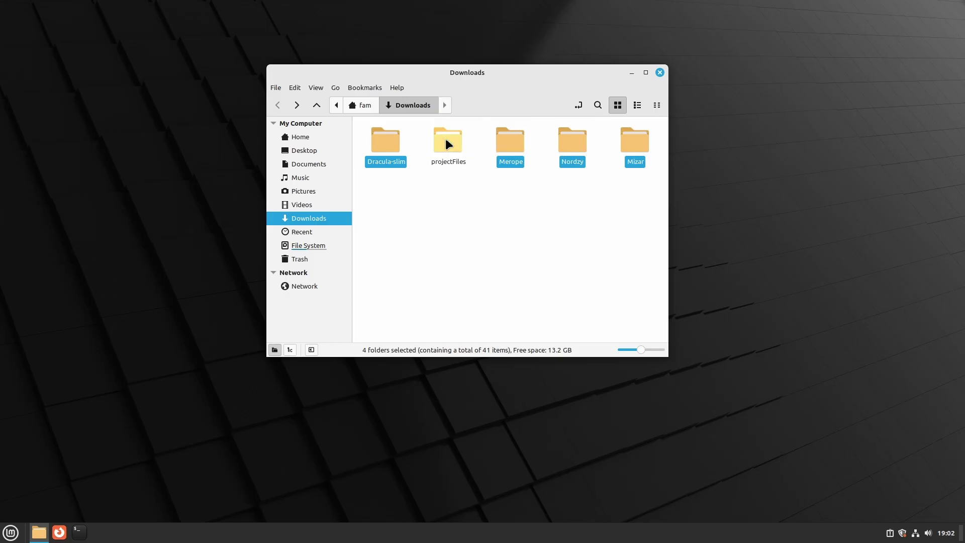
# - Open the projectFiles folder, and enlarge and reposition its window so that all files fit
pyautogui.doubleClick(389, 144)
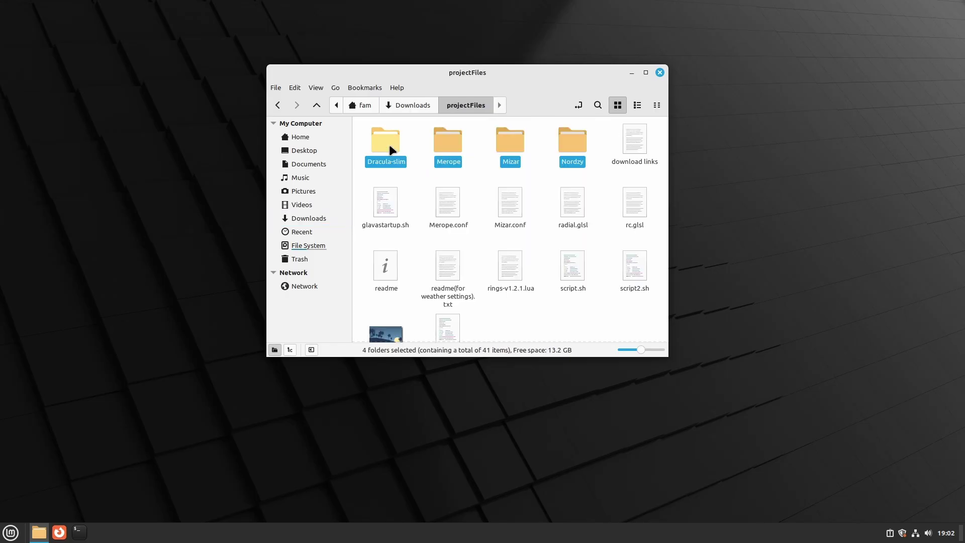
pyautogui.click(622, 324)
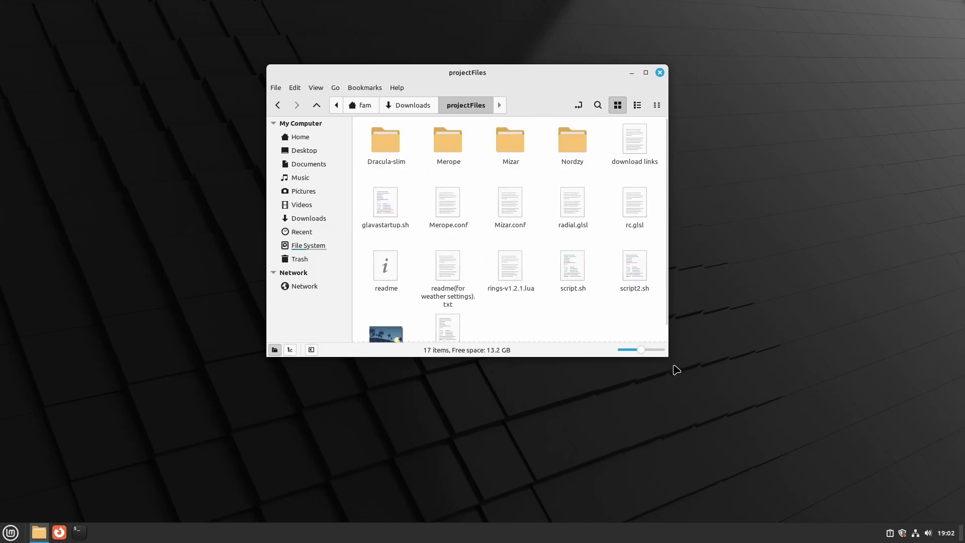
pyautogui.moveTo(668, 357); pyautogui.dragTo(703, 390)
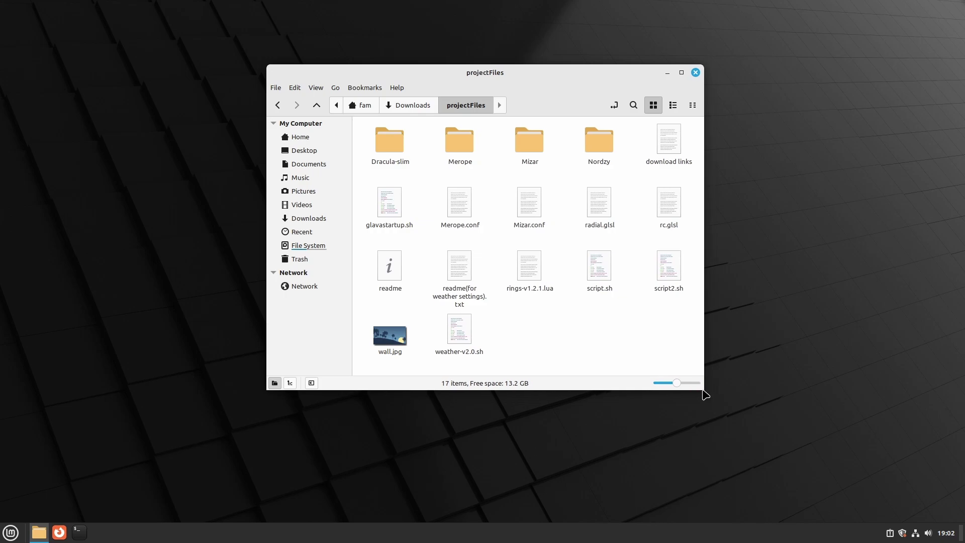
pyautogui.moveTo(582, 70); pyautogui.dragTo(547, 63)
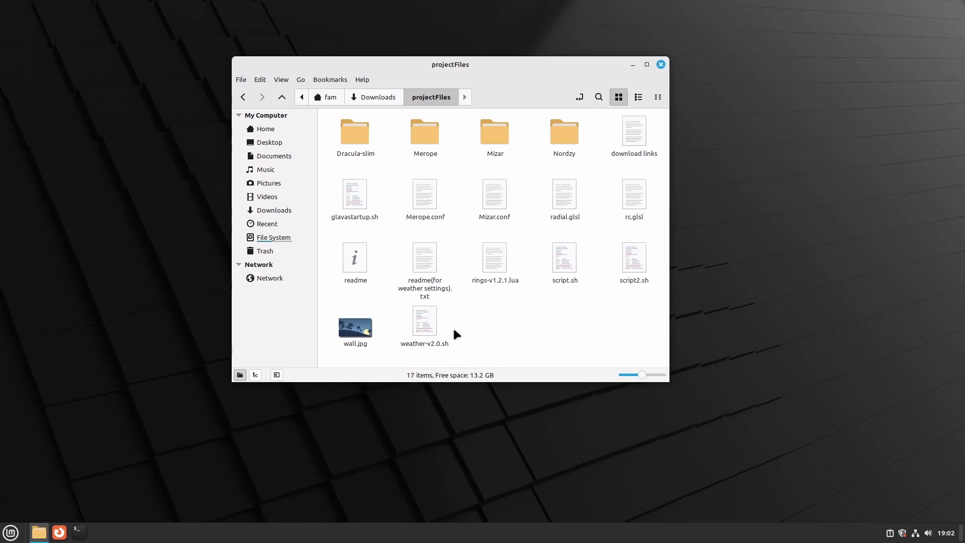
pyautogui.rightClick(558, 317)
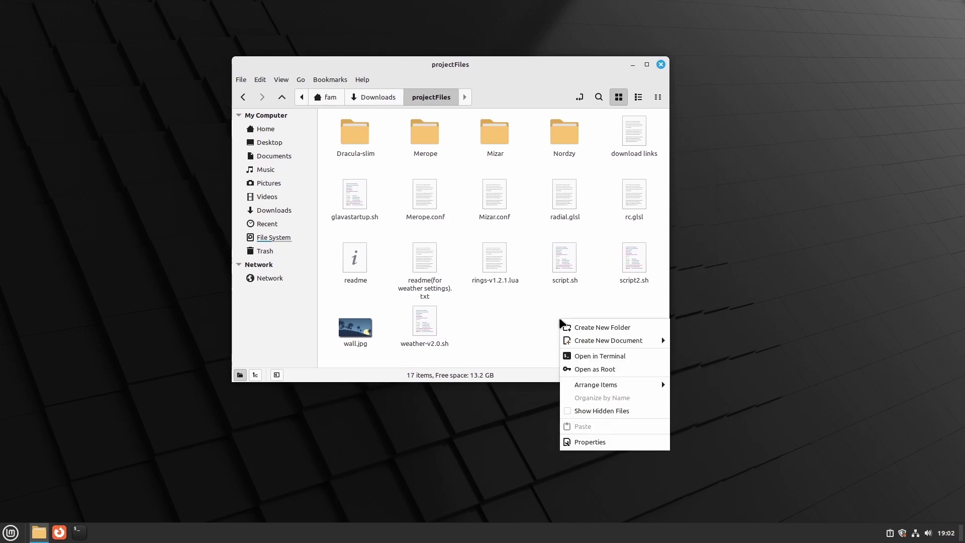
pyautogui.click(541, 288)
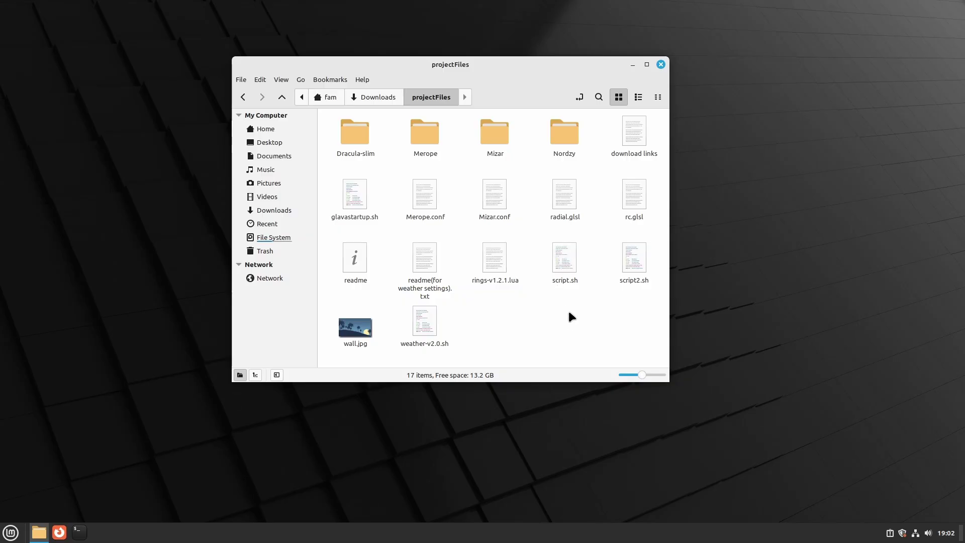
pyautogui.moveTo(570, 315)
pyautogui.mouseDown()
pyautogui.moveTo(641, 266)
pyautogui.moveTo(554, 317)
pyautogui.mouseUp()
# - Check in the properties of script.sh whether executing it as a program is allowed
pyautogui.rightClick(558, 267)
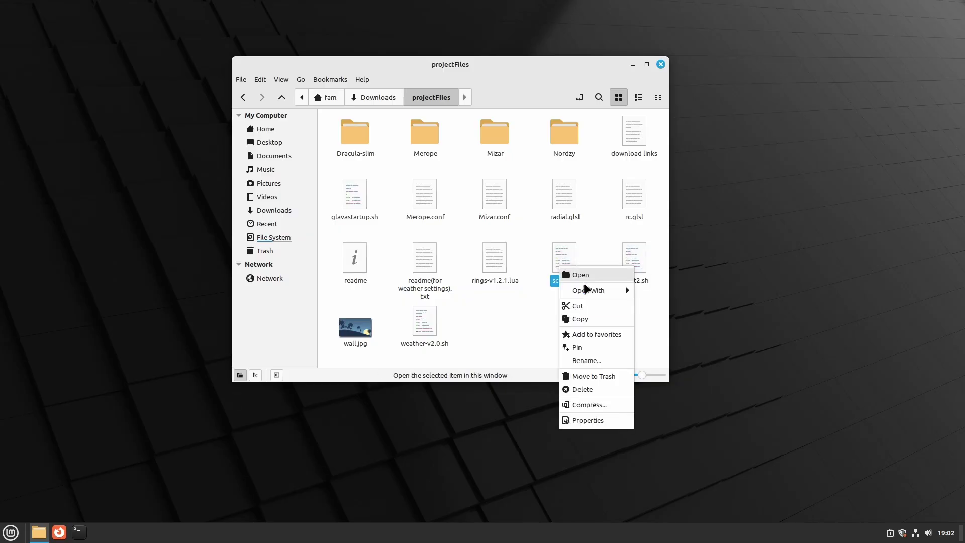
pyautogui.click(593, 424)
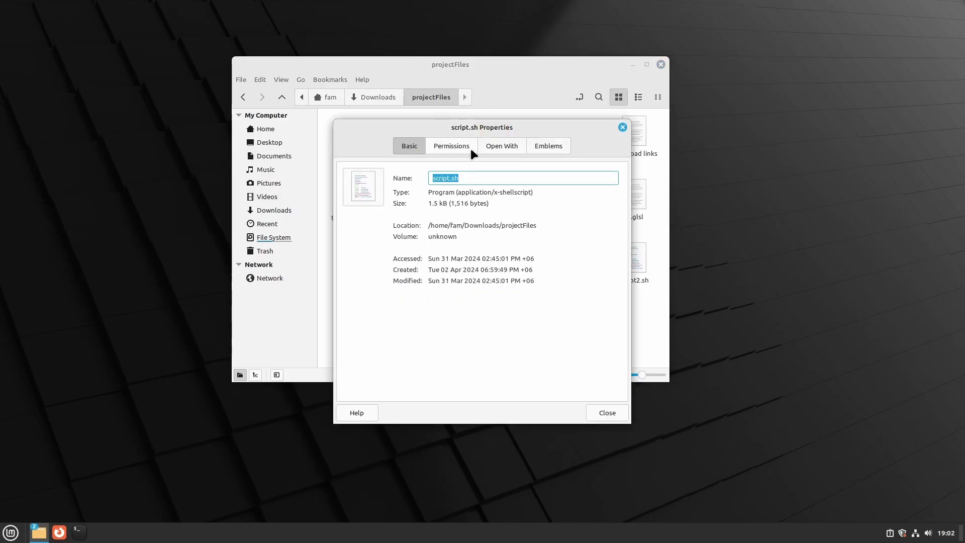
pyautogui.click(451, 146)
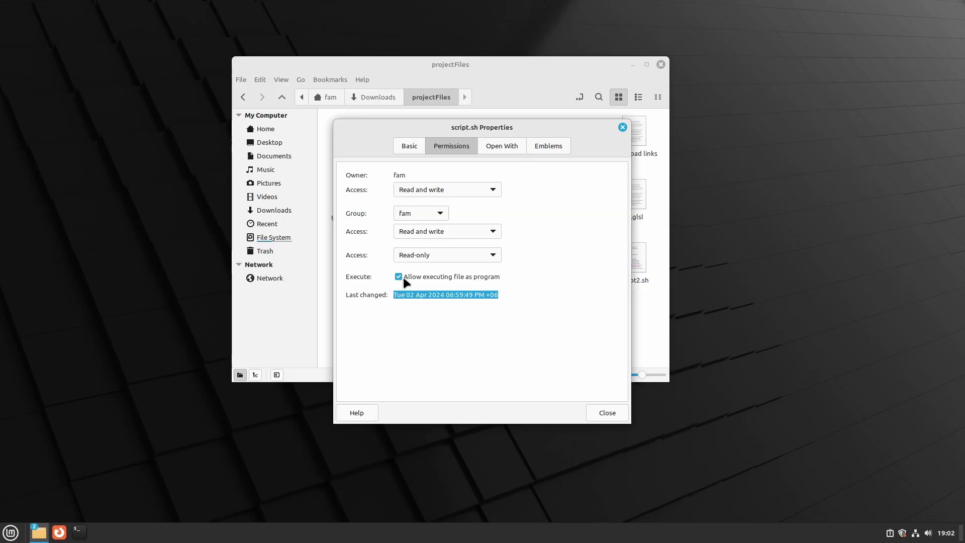
pyautogui.click(608, 414)
pyautogui.click(588, 306)
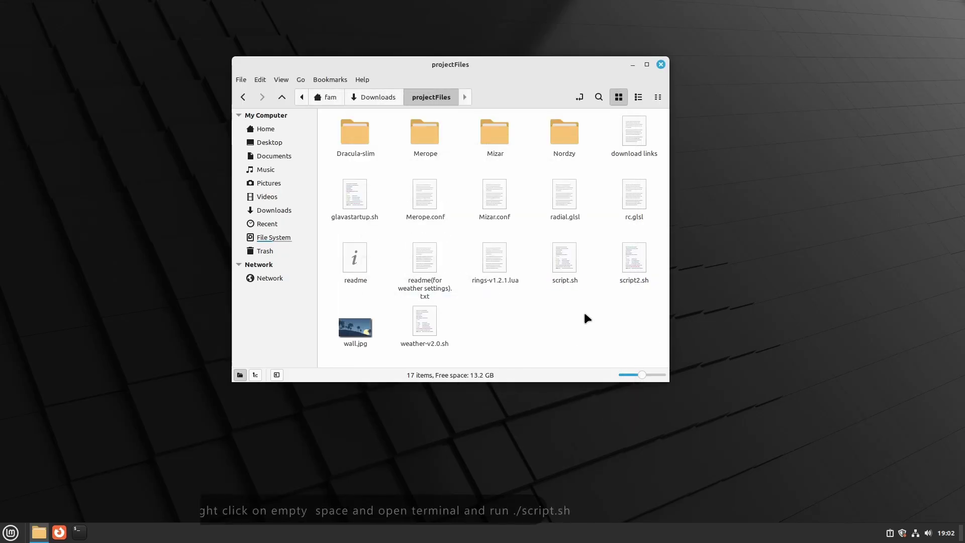
# - Check in the properties of script2.sh whether executing it as a program is allowed
pyautogui.rightClick(635, 274)
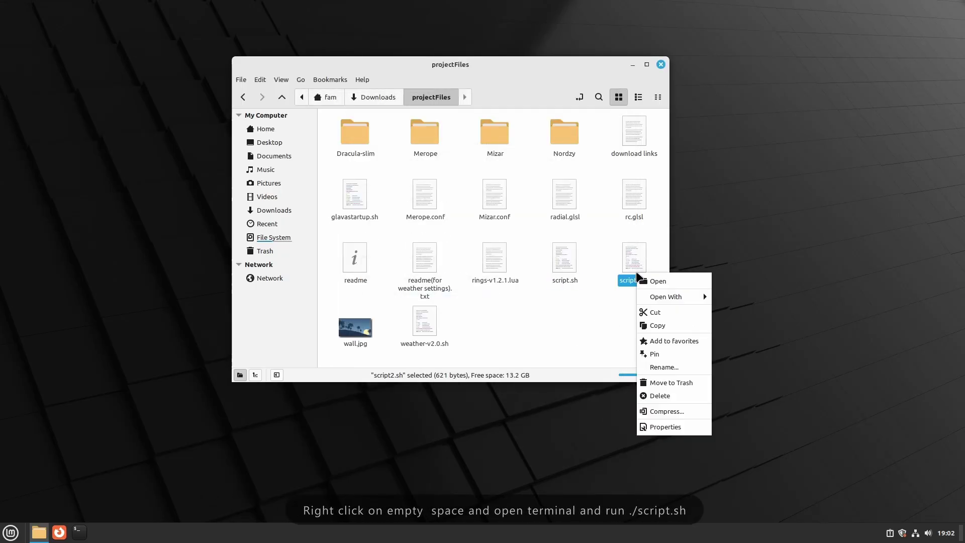
pyautogui.click(653, 426)
pyautogui.click(451, 146)
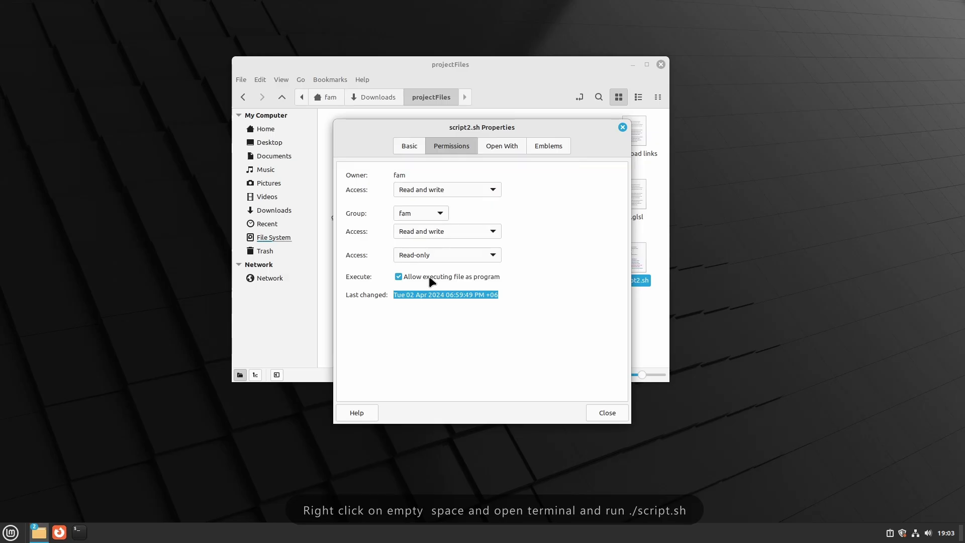
pyautogui.click(608, 413)
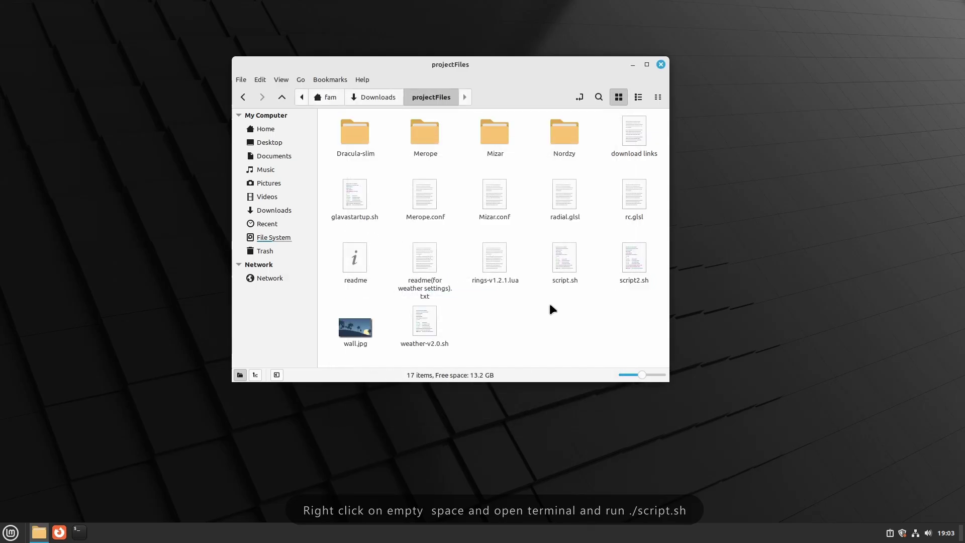
# - Check in the properties of glavastartup.sh whether executing it as a program is allowed
pyautogui.rightClick(345, 203)
pyautogui.click(391, 357)
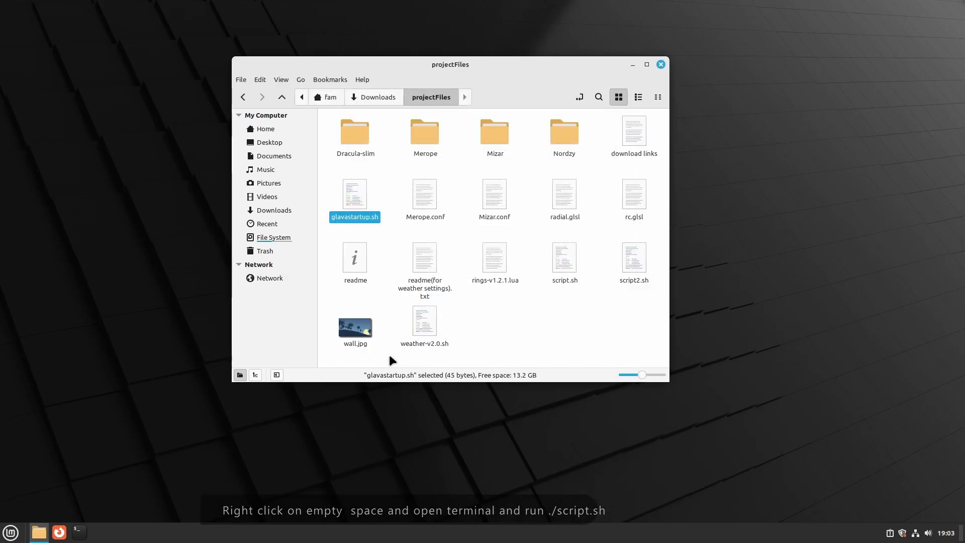
pyautogui.click(451, 146)
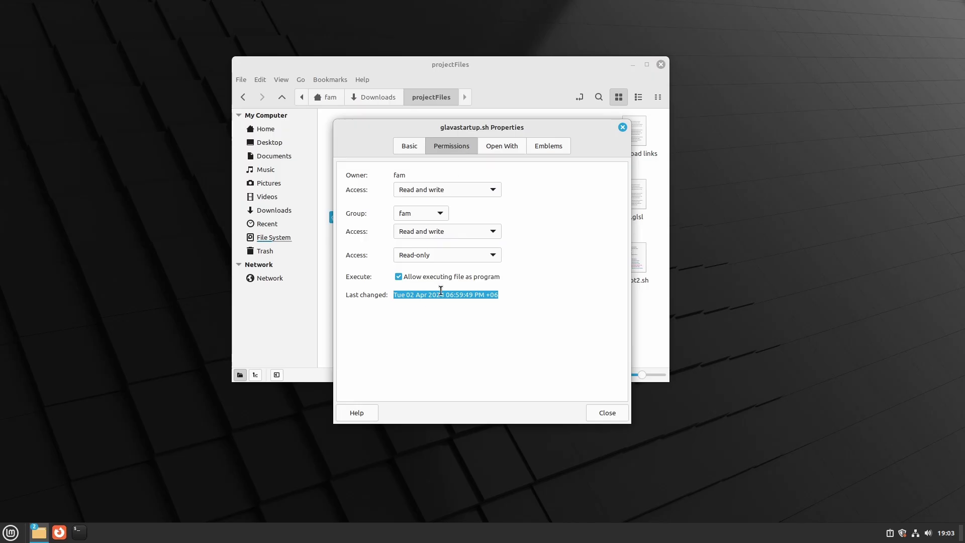
pyautogui.click(607, 412)
pyautogui.click(576, 323)
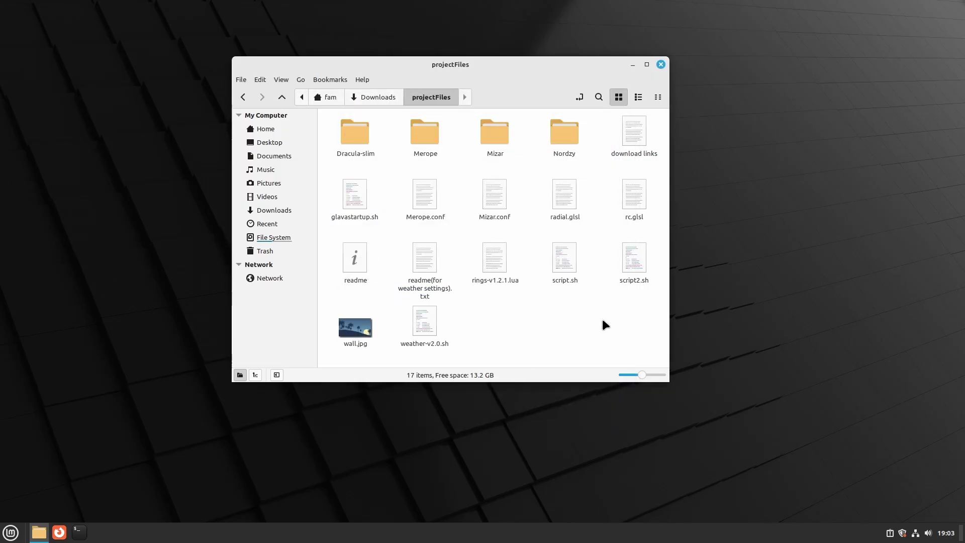
# - Open a terminal in the projectFiles folder, move its window over the file list and clear it
pyautogui.rightClick(561, 297)
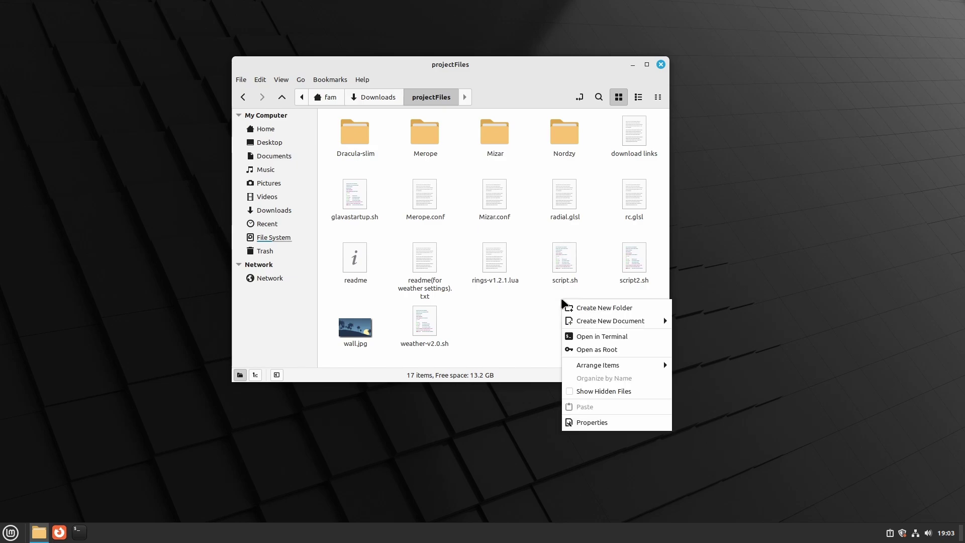
pyautogui.click(528, 327)
pyautogui.click(563, 362)
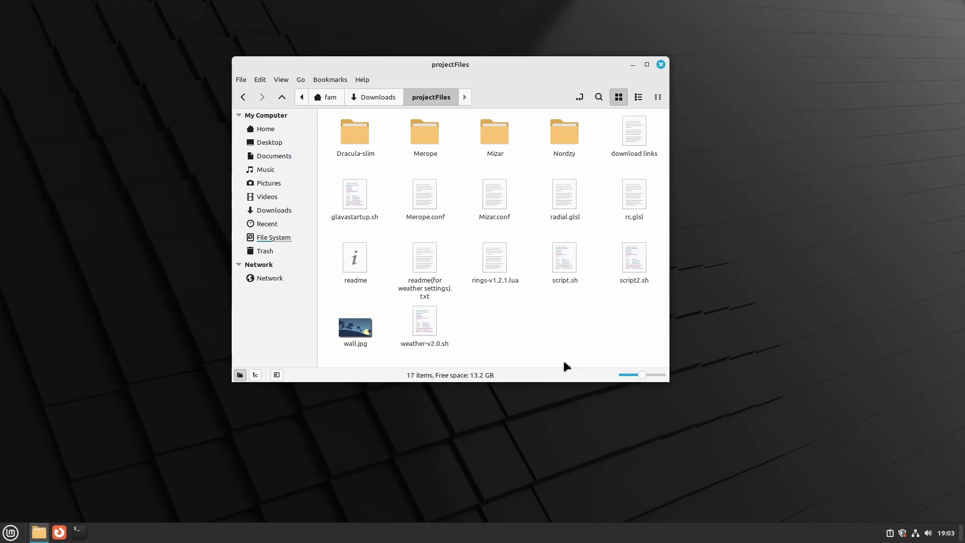
pyautogui.moveTo(282, 35); pyautogui.dragTo(544, 143)
pyautogui.write('clear')
pyautogui.press('Return')
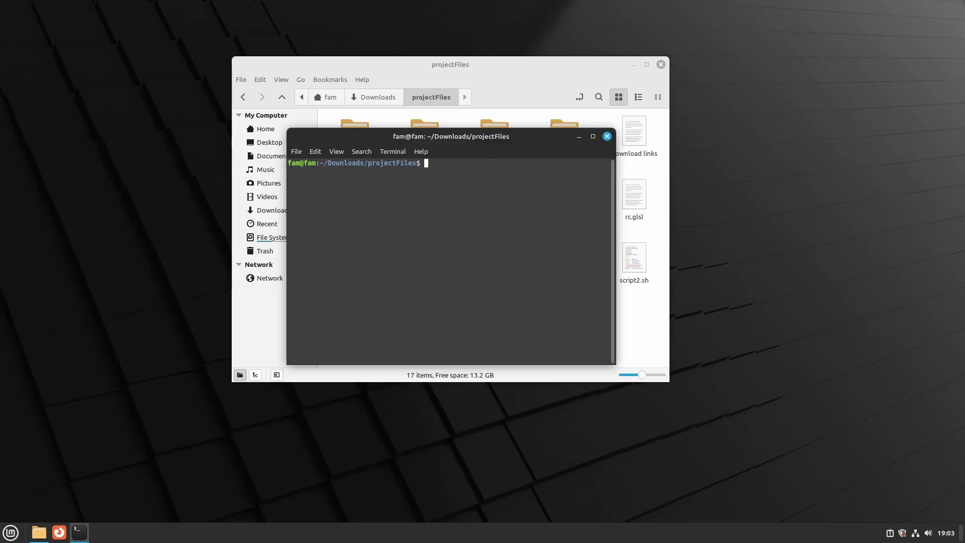
# - Run ./script.sh with the sudo password, and clear and close the terminal once the script has finished
pyautogui.write('./script.sh')
pyautogui.press('Return')
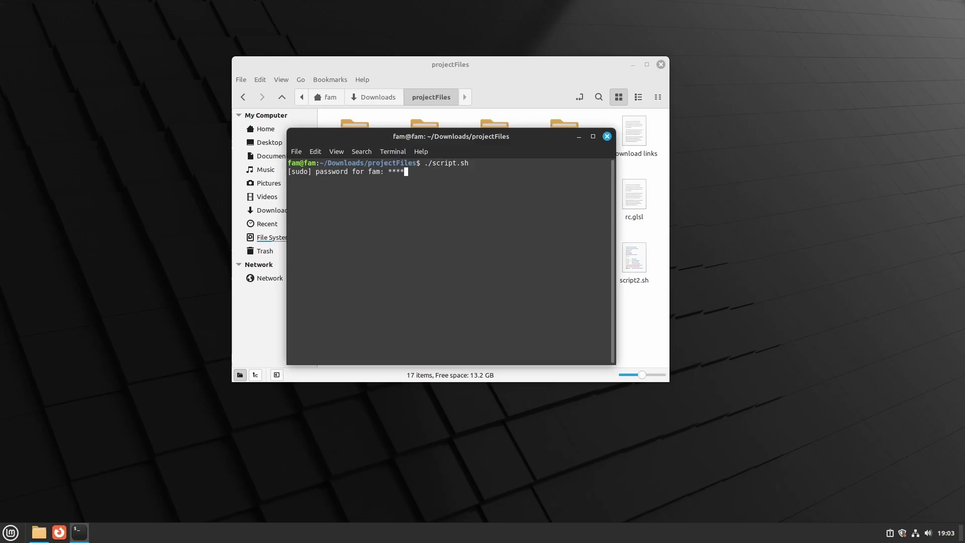
pyautogui.press('Return')
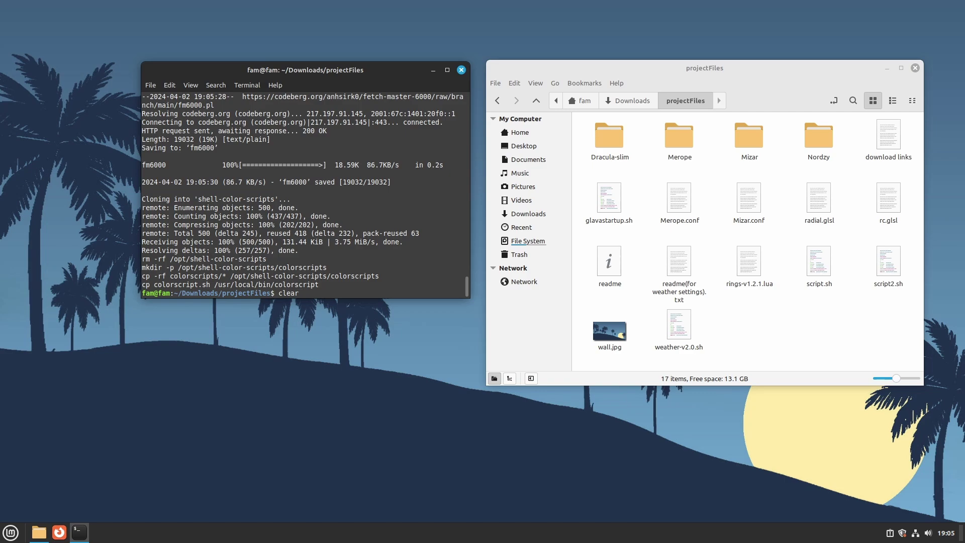
pyautogui.press('Return')
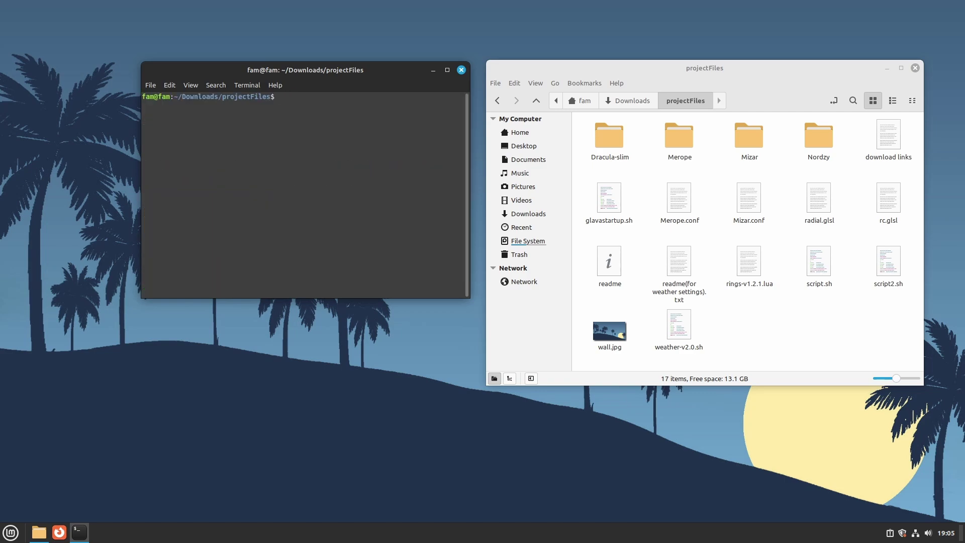
pyautogui.click(461, 70)
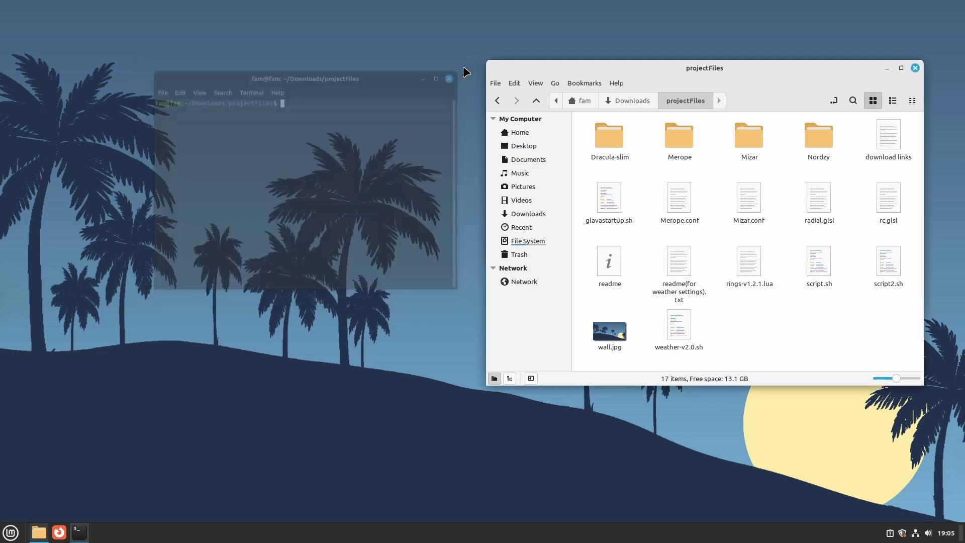
# - Move the projectFiles window to the middle of the desktop and open a new terminal in that folder
pyautogui.moveTo(758, 69); pyautogui.dragTo(561, 75)
pyautogui.rightClick(653, 351)
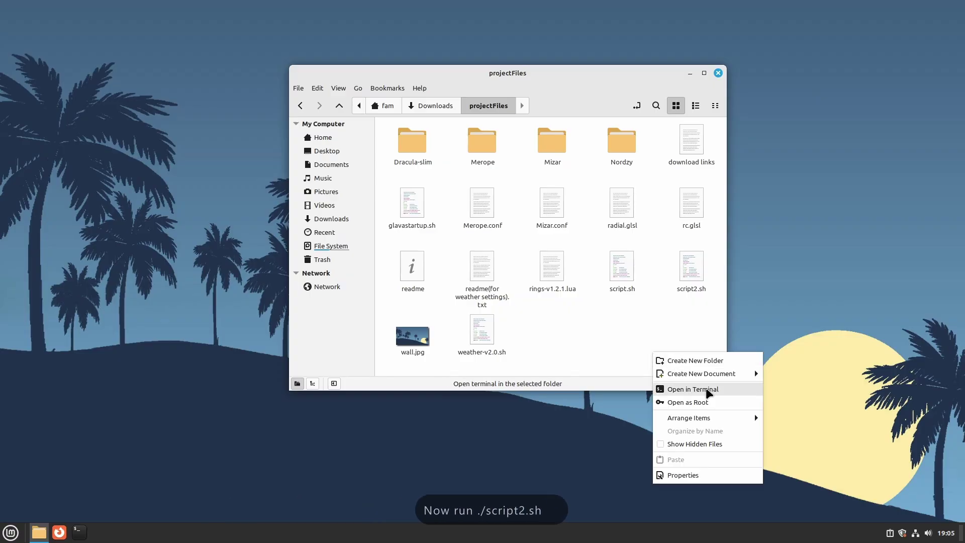
pyautogui.click(649, 390)
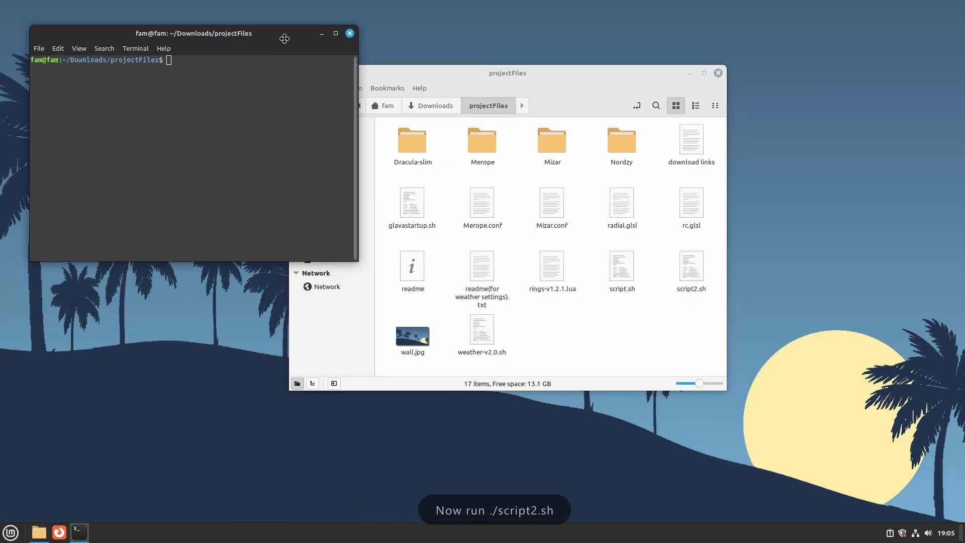
pyautogui.moveTo(282, 37); pyautogui.dragTo(597, 151)
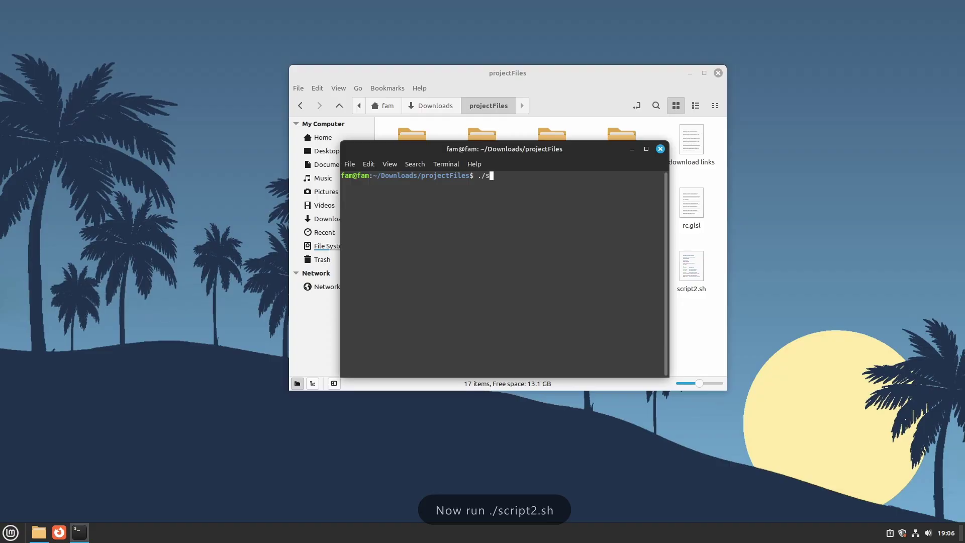
# - Run ./script2.sh with the sudo password, answer y to the installation, and close the terminal and folder windows when it finishes
pyautogui.write('./script2.')
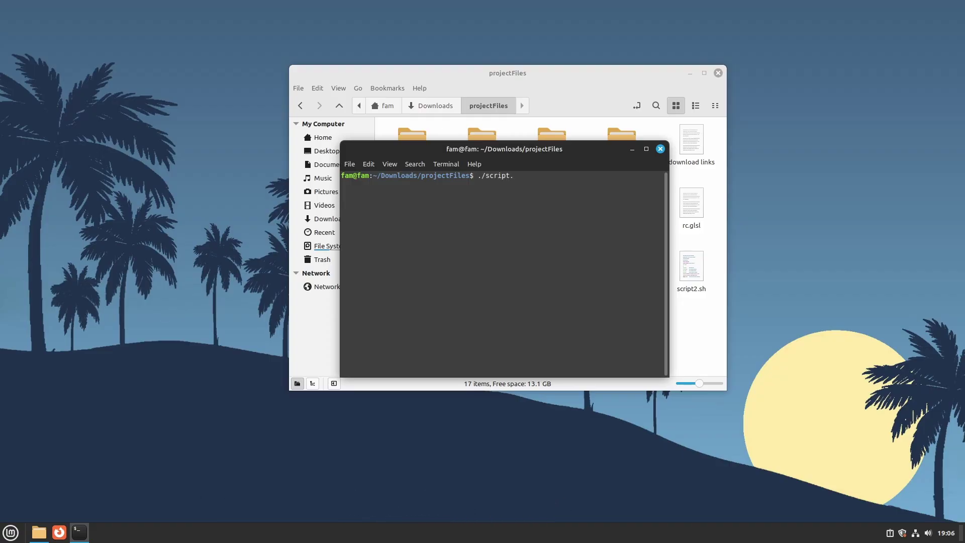
pyautogui.write('sh')
pyautogui.press('Return')
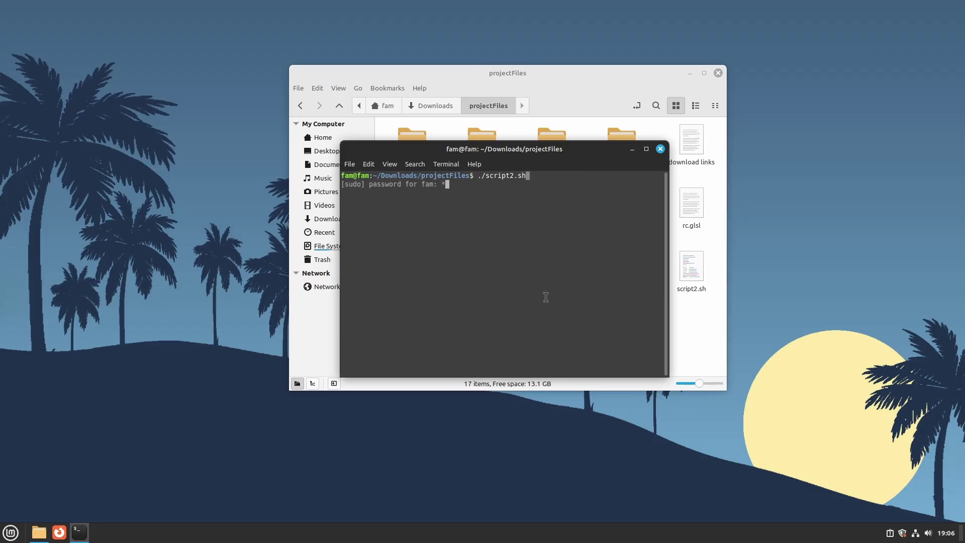
pyautogui.write('****')
pyautogui.press('Return')
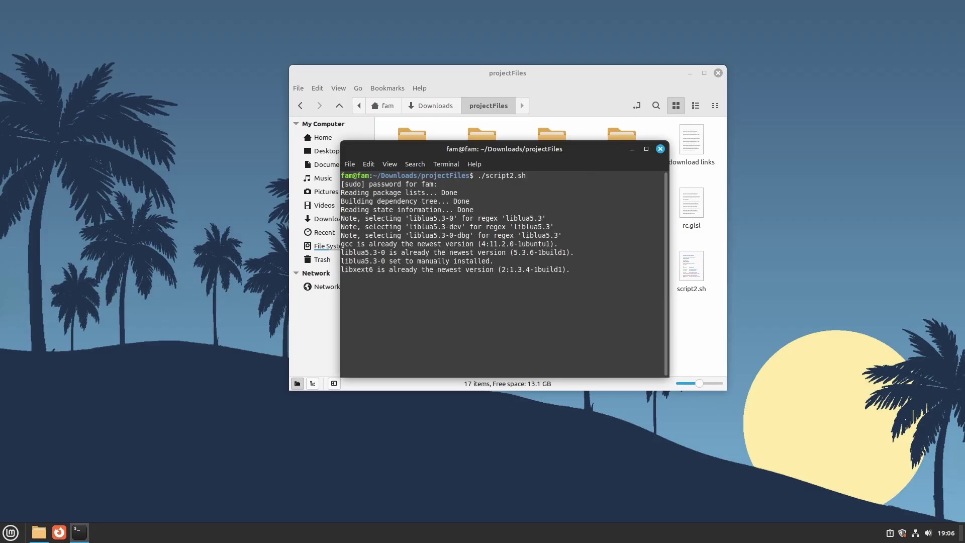
pyautogui.write('y')
pyautogui.press('Return')
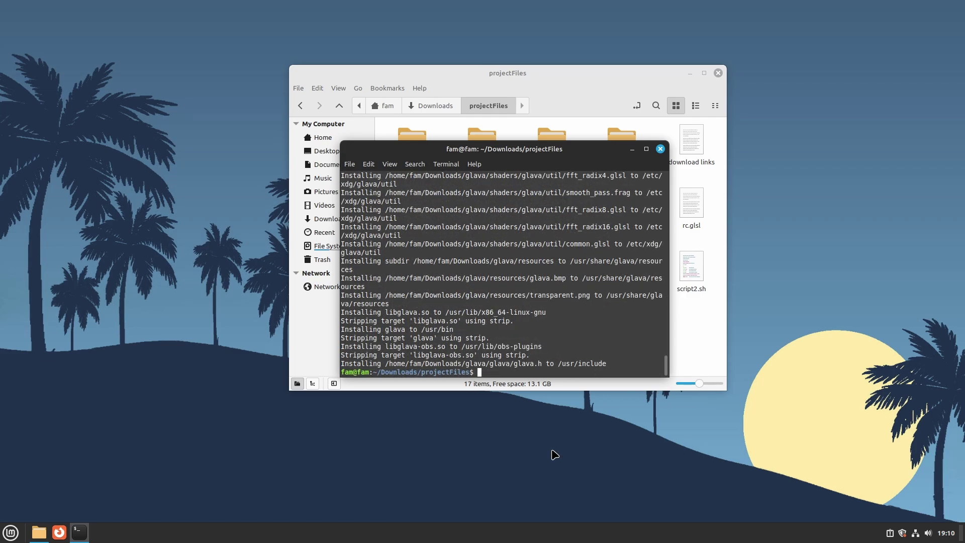
pyautogui.click(661, 149)
pyautogui.click(718, 73)
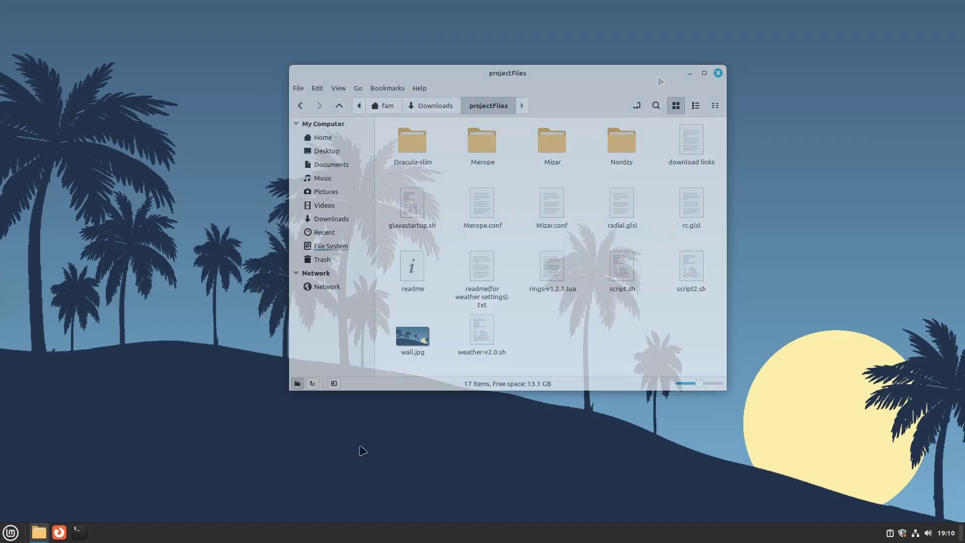
# - Open Startup Applications and start a new custom command entry named glava
pyautogui.click(16, 531)
pyautogui.write('stal')
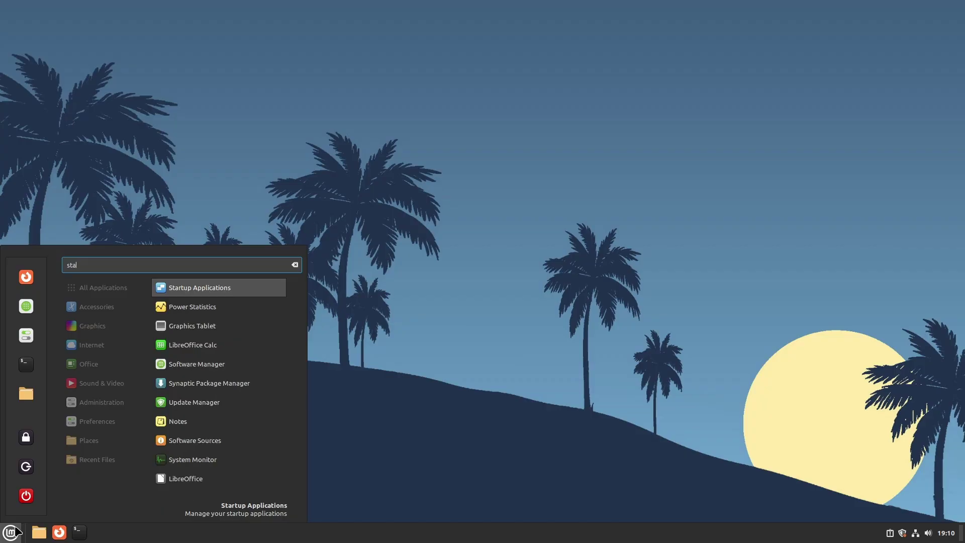
pyautogui.click(189, 282)
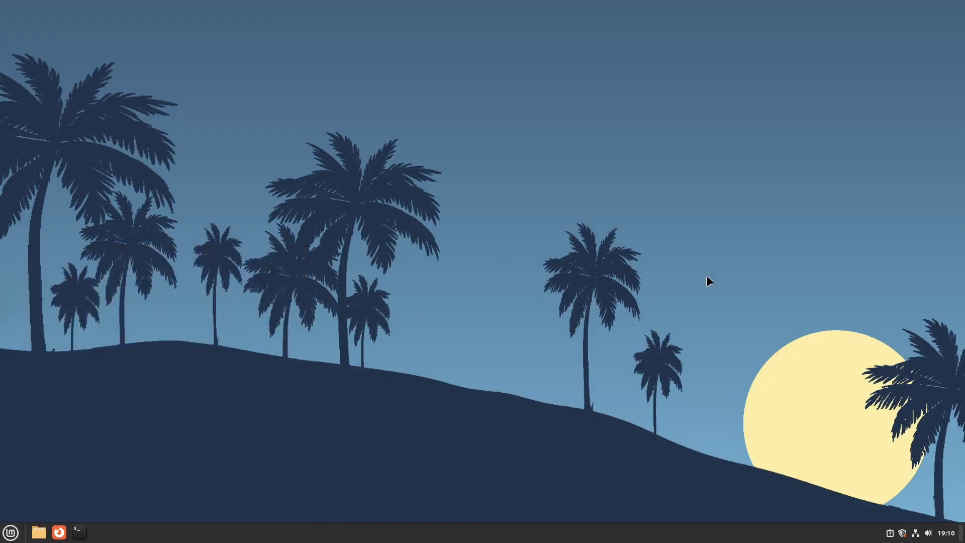
pyautogui.click(455, 406)
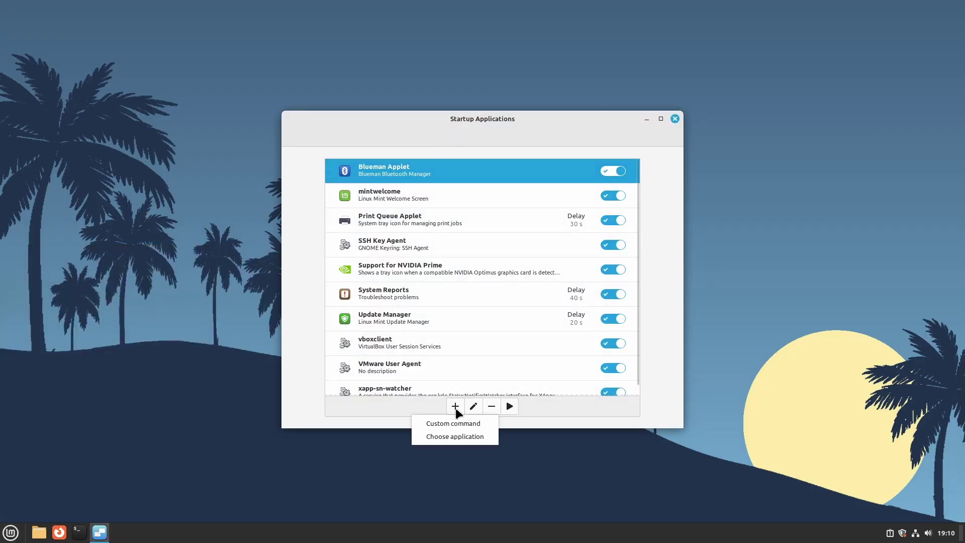
pyautogui.click(455, 422)
pyautogui.write('glava')
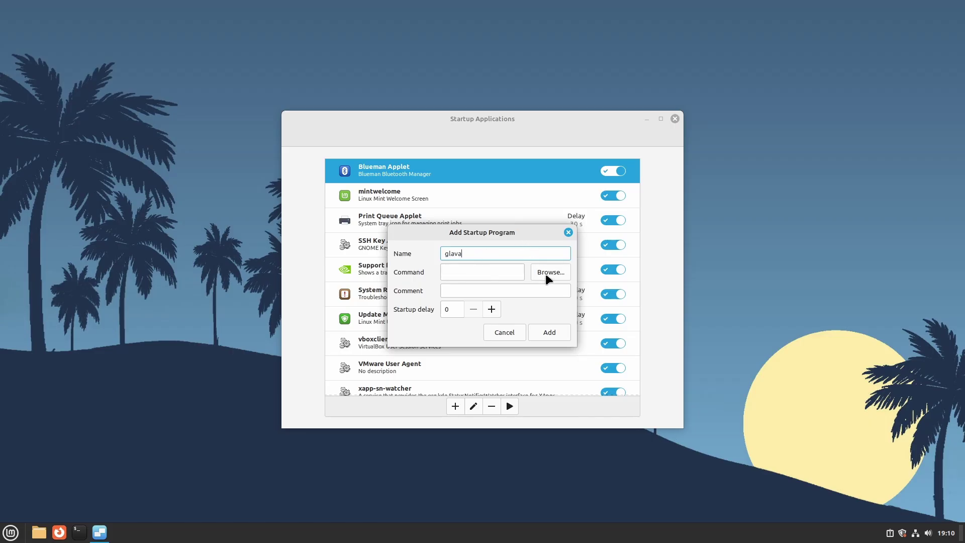
# - Show hidden files, choose .config/glava/glavastartup.sh from the home folder as the entry's command, add the entry and close Startup Applications
pyautogui.click(550, 272)
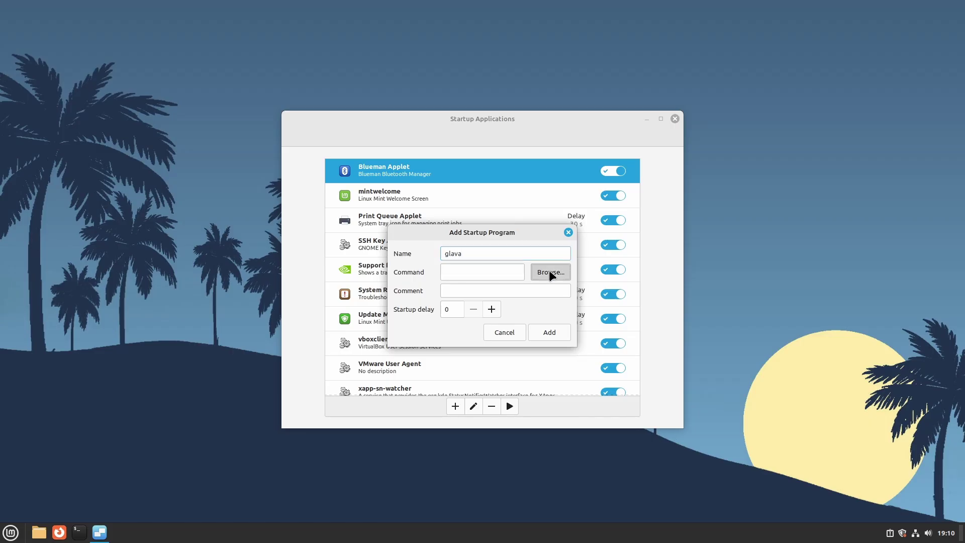
pyautogui.rightClick(452, 299)
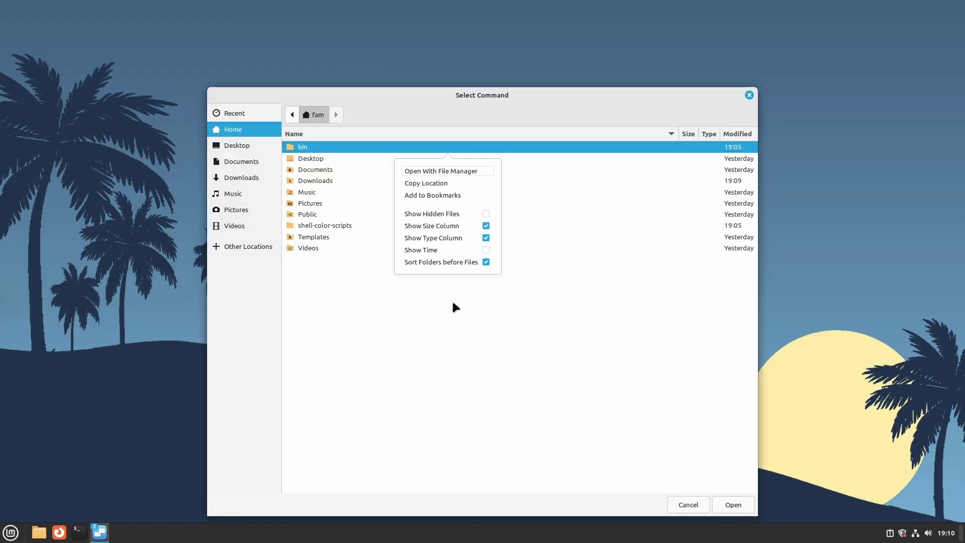
pyautogui.click(462, 215)
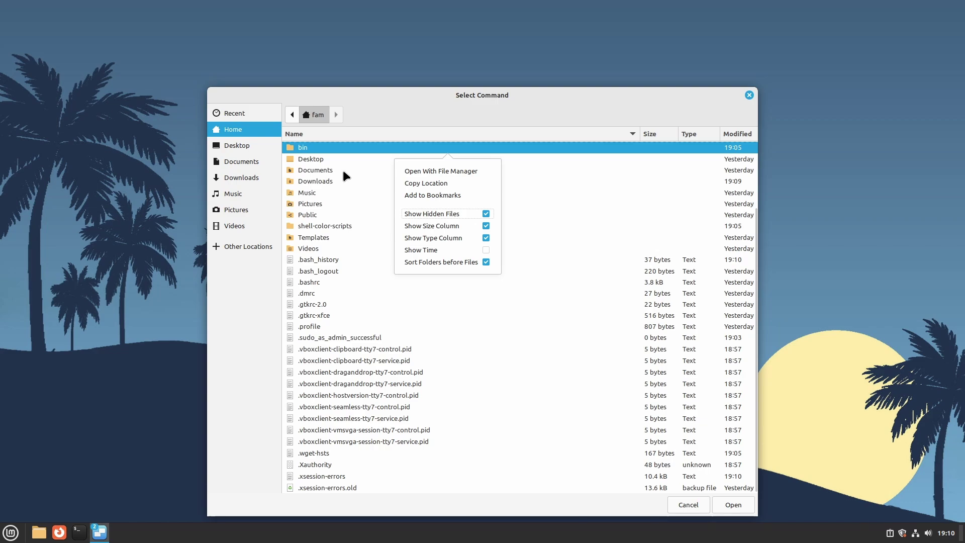
pyautogui.click(466, 128)
pyautogui.scroll(3, 387, 161)
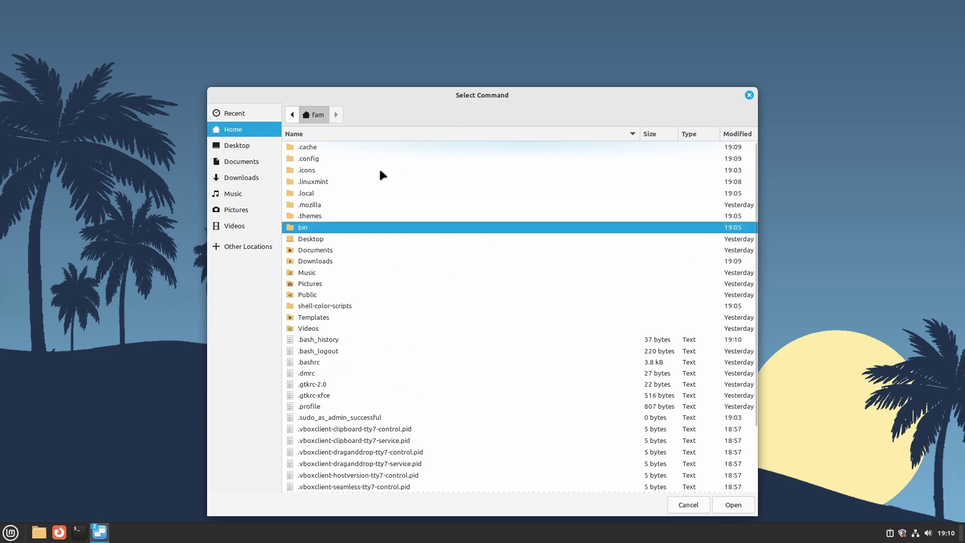
pyautogui.doubleClick(314, 159)
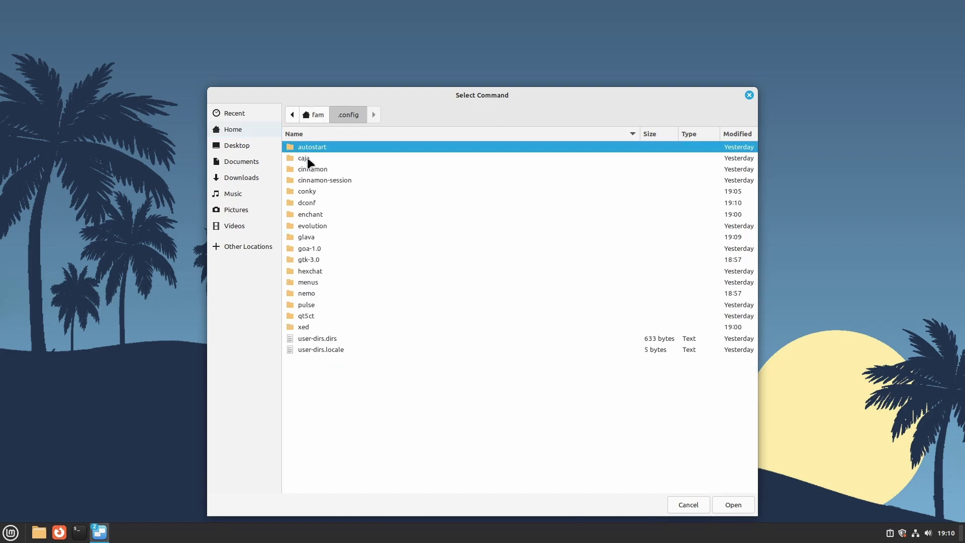
pyautogui.doubleClick(310, 236)
pyautogui.click(331, 333)
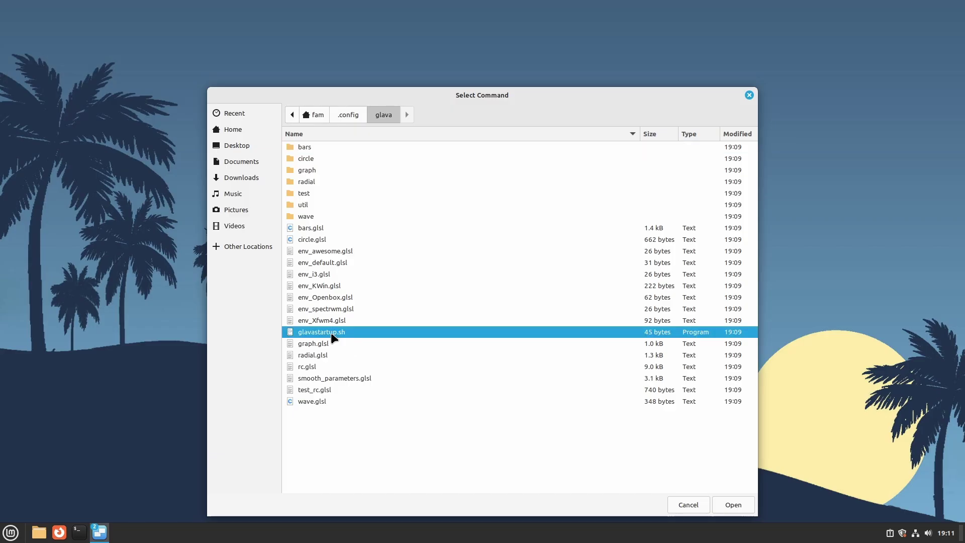
pyautogui.click(735, 508)
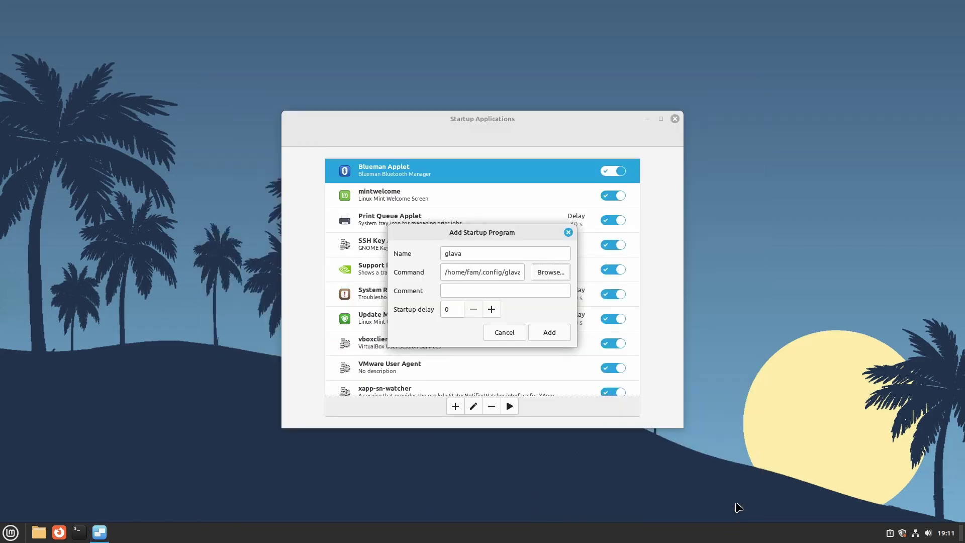
pyautogui.click(549, 332)
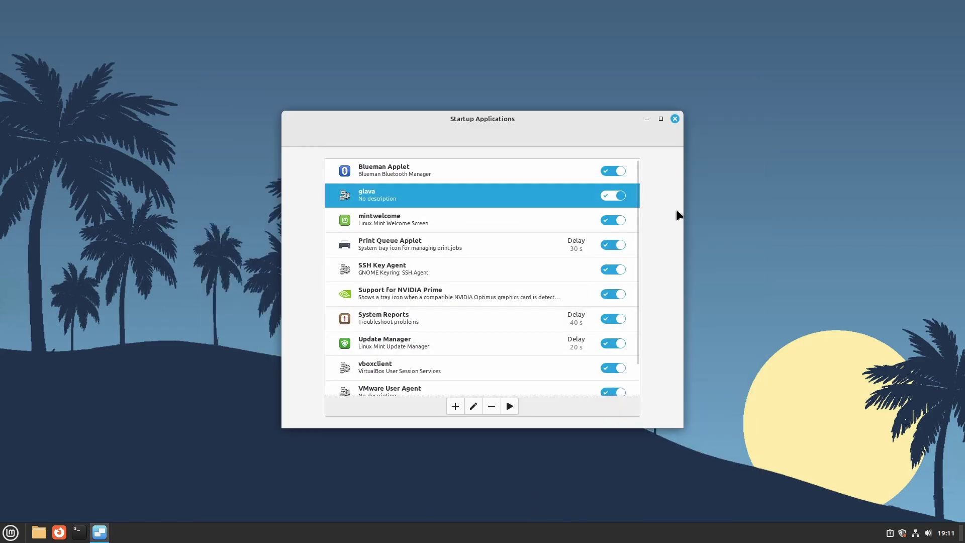
pyautogui.click(675, 118)
# - Open the Themes settings and set the Applications theme to Dracula-slim
pyautogui.click(9, 538)
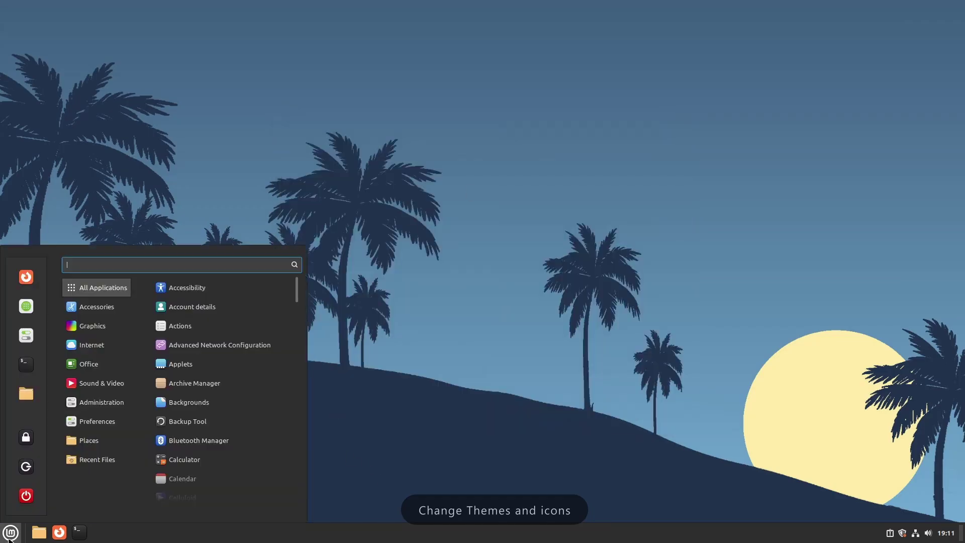
pyautogui.write('the')
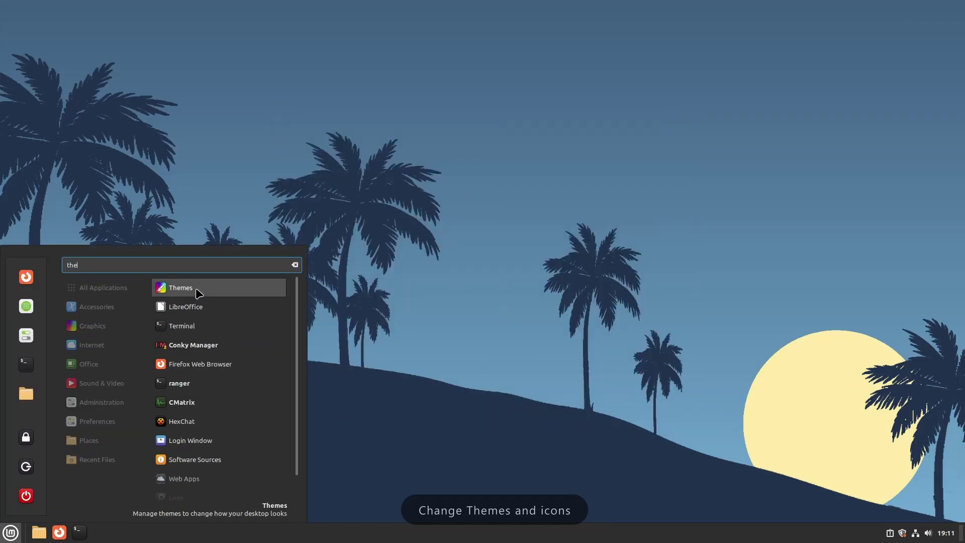
pyautogui.click(194, 287)
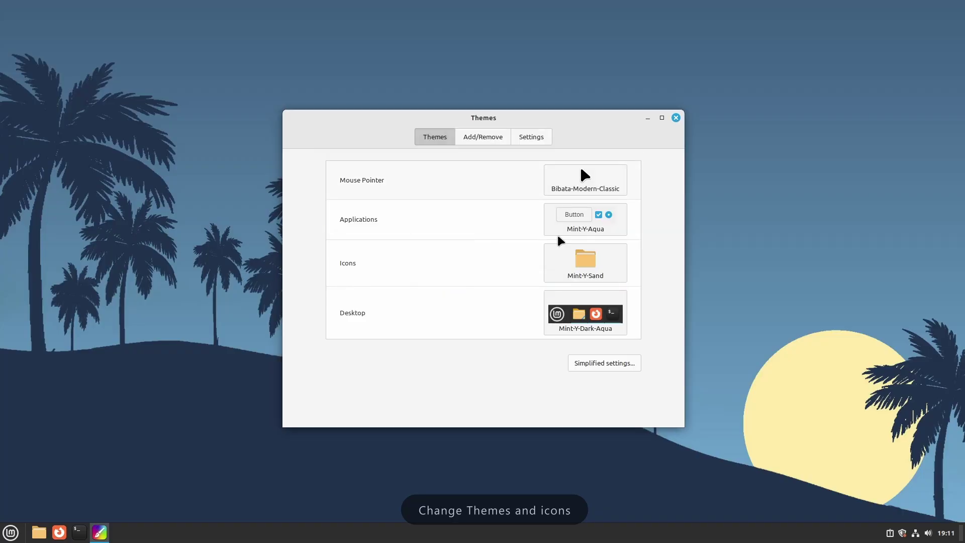
pyautogui.click(607, 221)
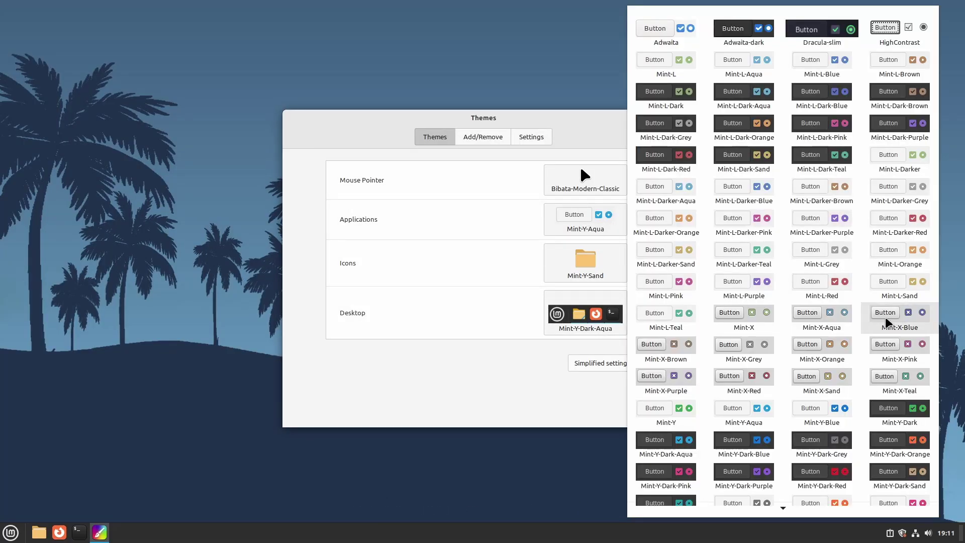
pyautogui.click(820, 28)
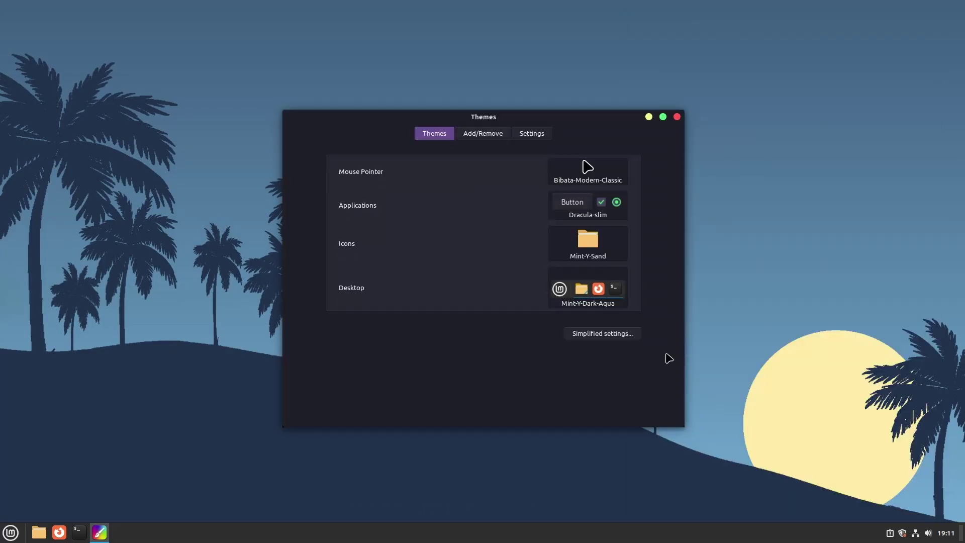
# - Set the Icons theme to Nordzy and the Desktop theme to Dracula-slim, and check the restyled start menu
pyautogui.click(619, 253)
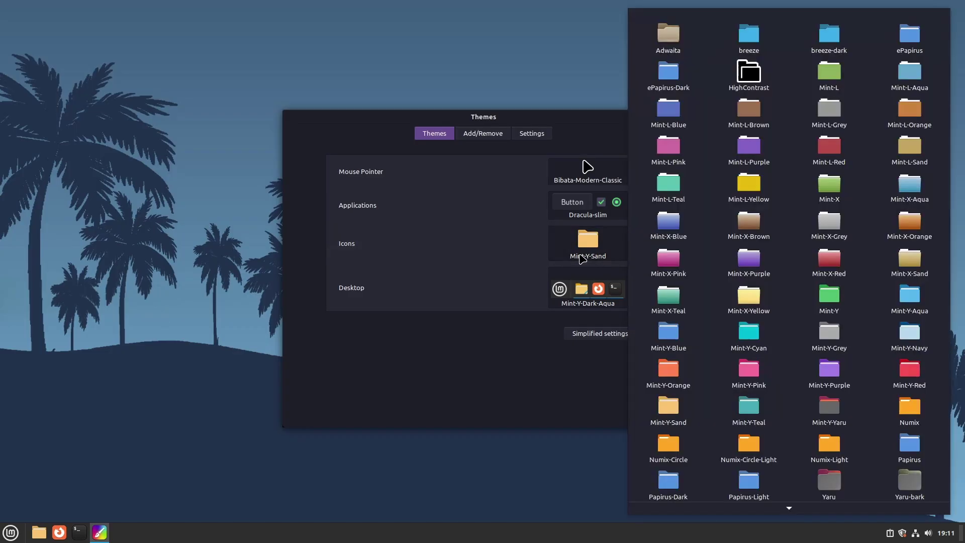
pyautogui.click(619, 254)
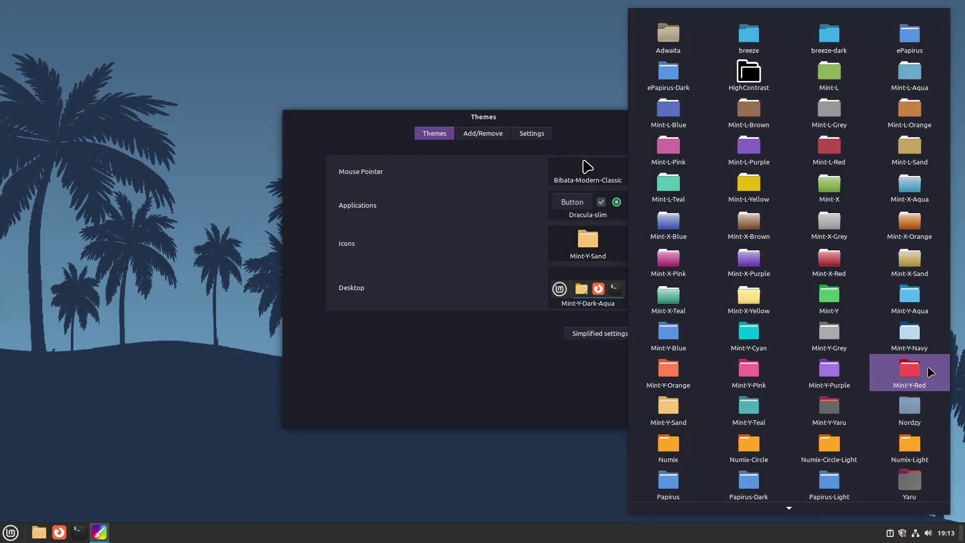
pyautogui.click(900, 416)
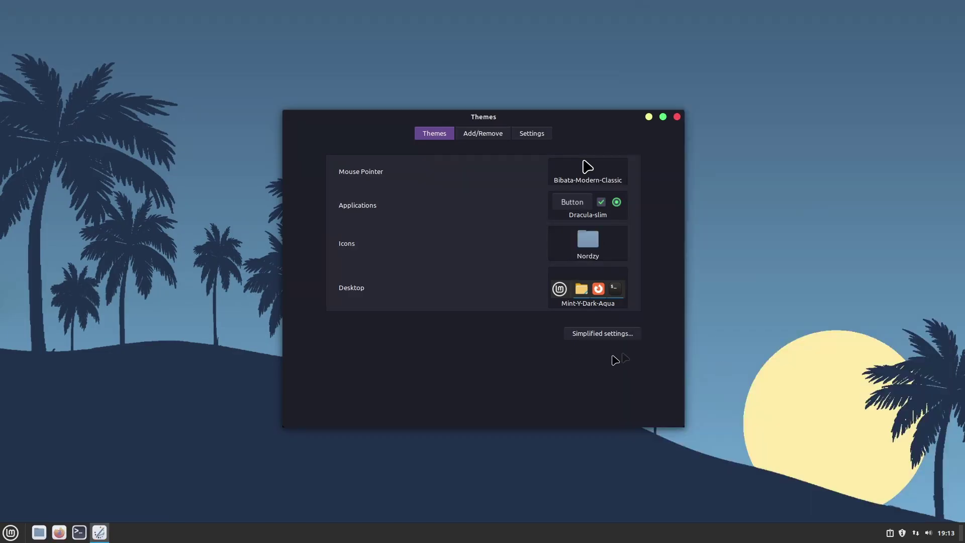
pyautogui.click(610, 288)
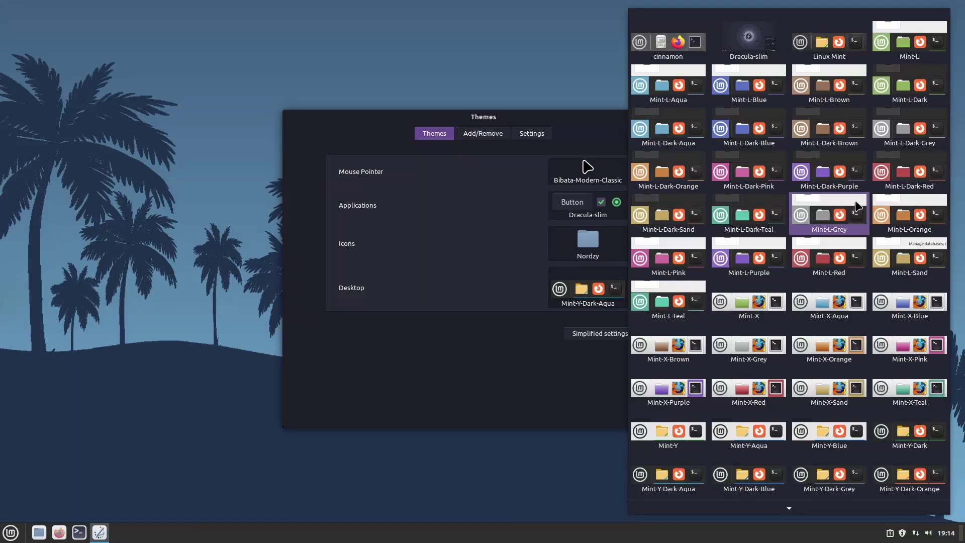
pyautogui.click(748, 36)
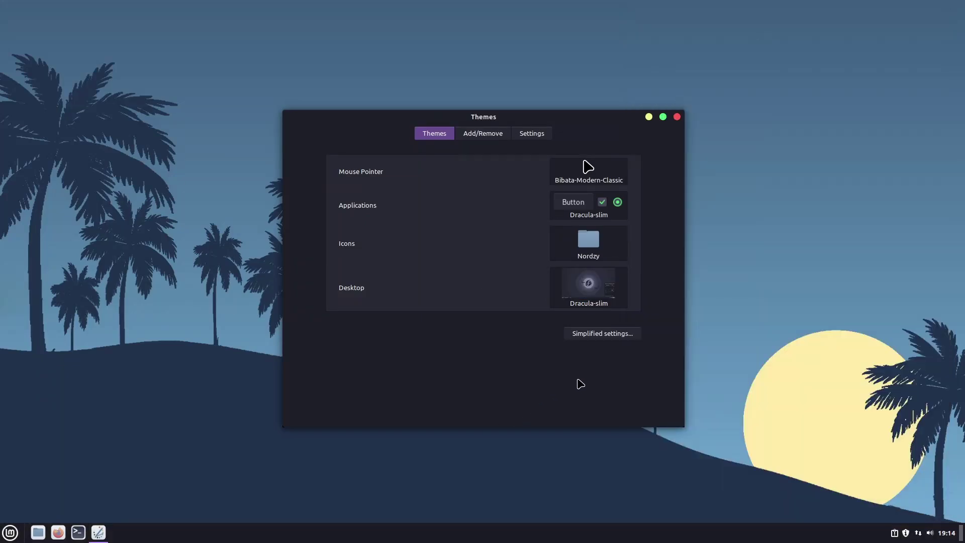
pyautogui.click(11, 533)
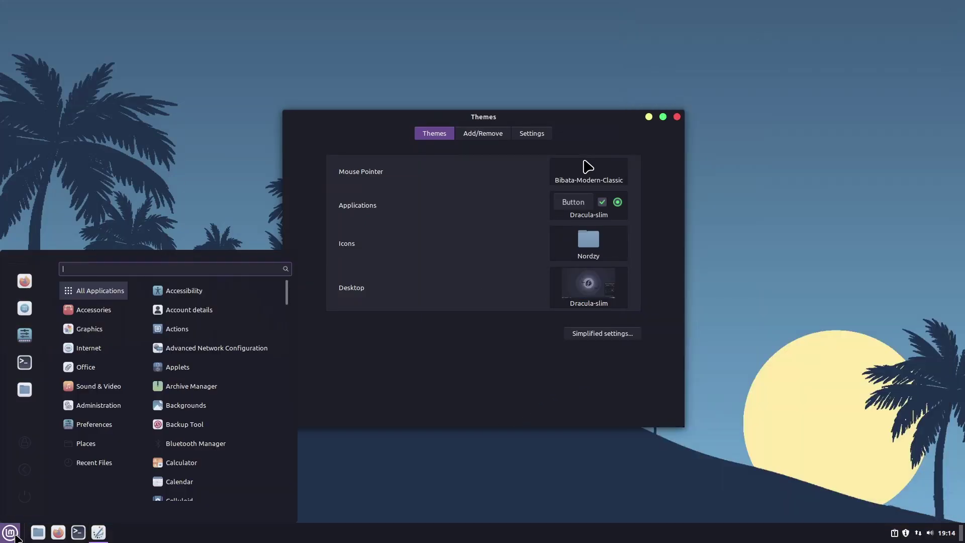
pyautogui.click(14, 536)
# - Reduce the panel height to 30 in the panel settings, and close the Panel and Themes windows
pyautogui.rightClick(581, 540)
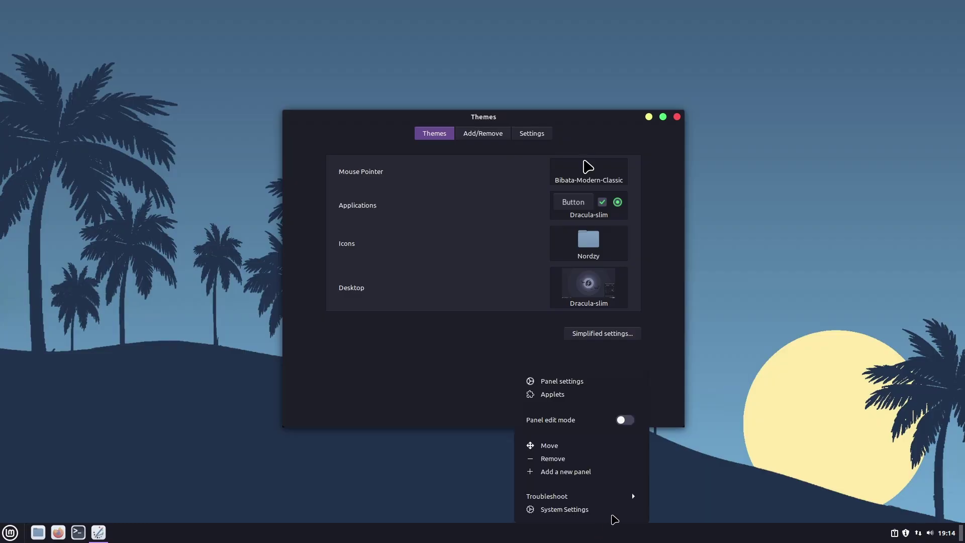
pyautogui.click(567, 382)
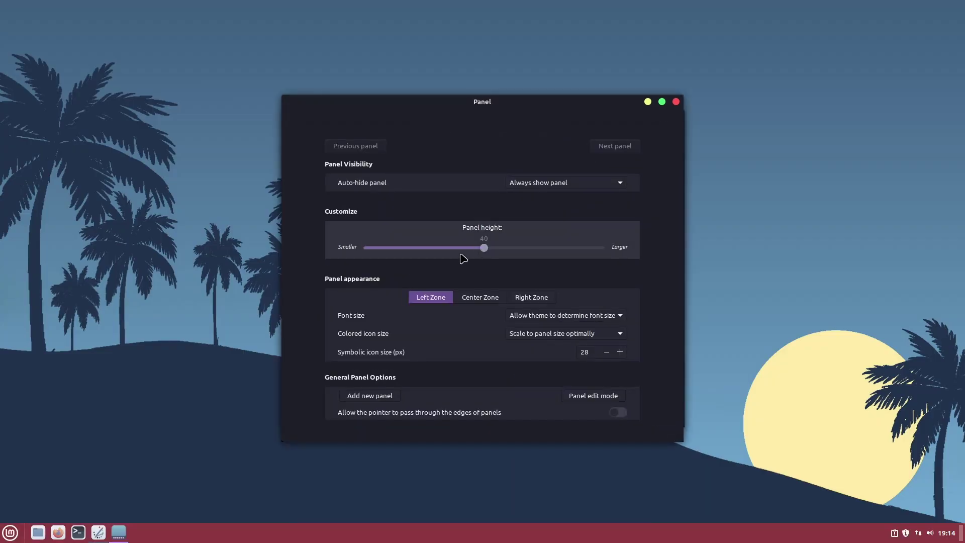
pyautogui.moveTo(479, 252); pyautogui.dragTo(425, 253)
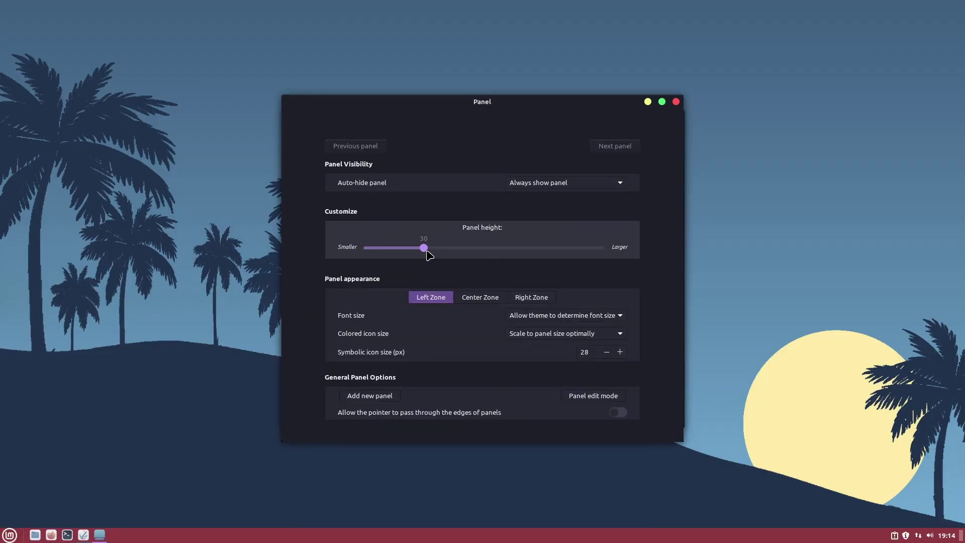
pyautogui.click(676, 102)
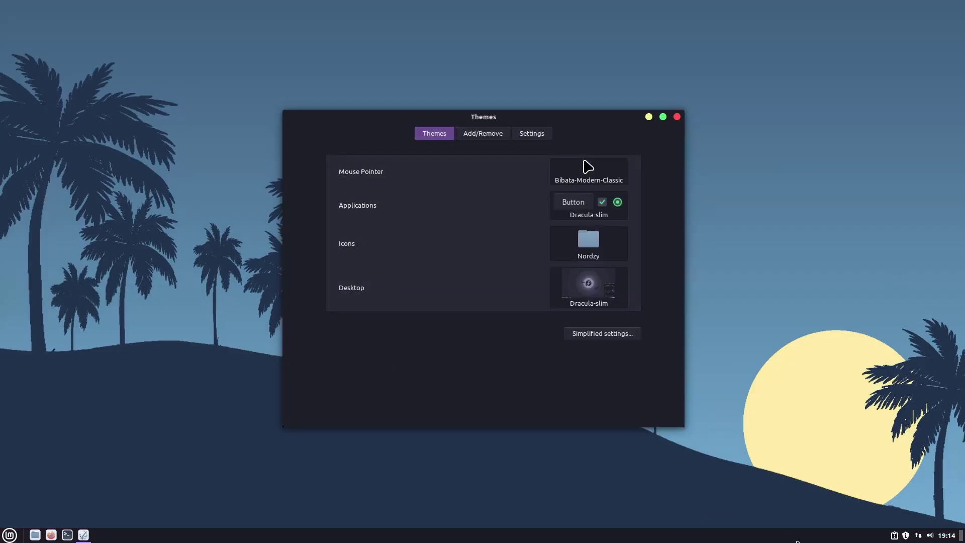
pyautogui.click(677, 116)
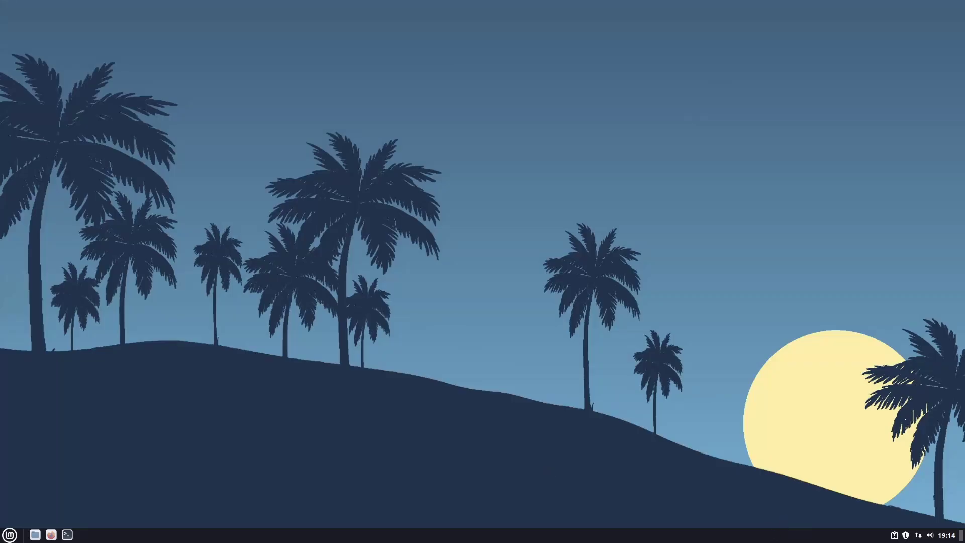
# - Open the Applets settings, search the downloadable applets for "menu" and download CinnVIIStarkMenu
pyautogui.rightClick(778, 541)
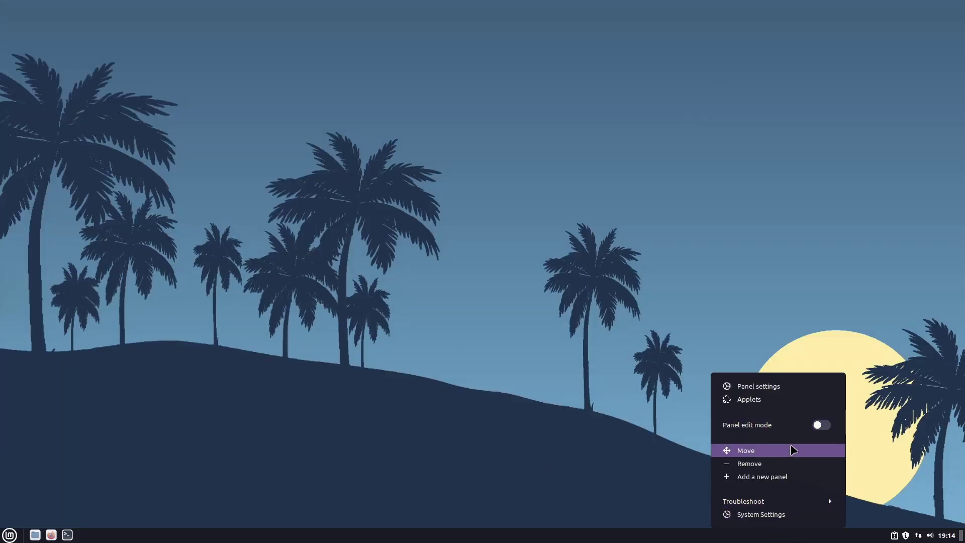
pyautogui.click(759, 400)
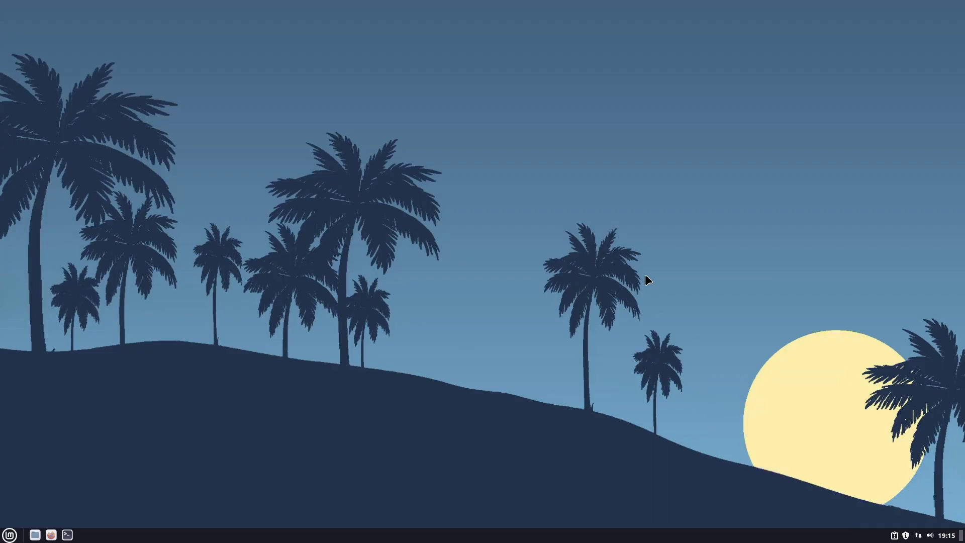
pyautogui.click(496, 141)
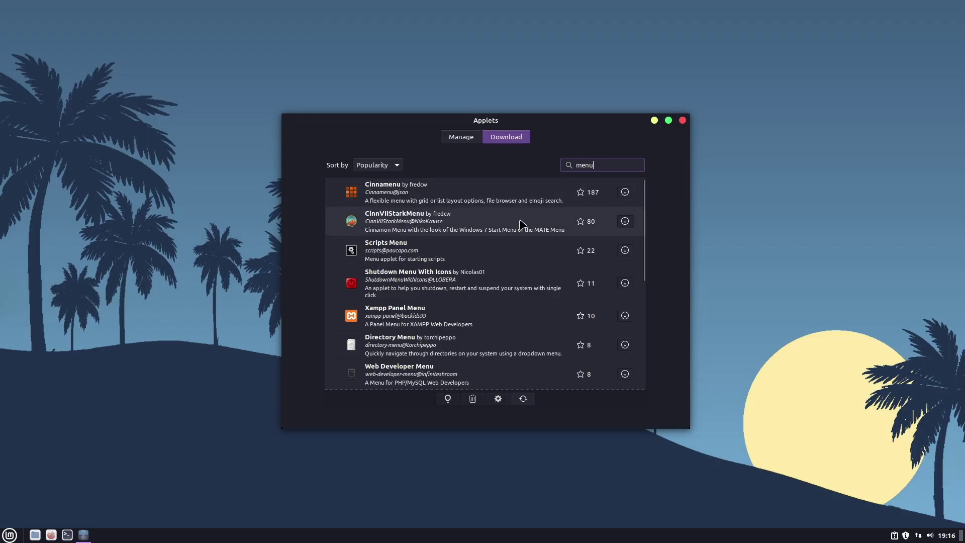
pyautogui.click(626, 222)
pyautogui.click(625, 222)
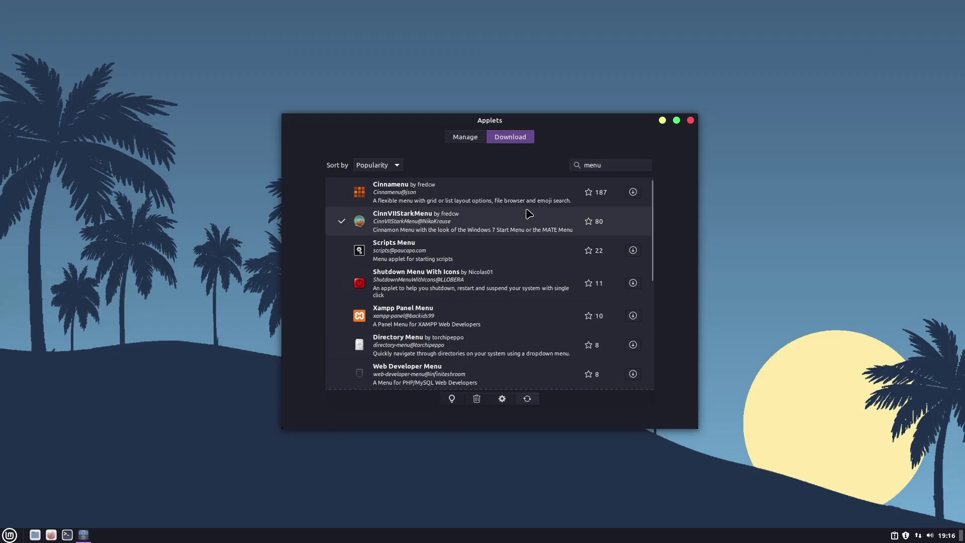
# - Search the downloadable applets for "wea", download the Weather applet and clear the search
pyautogui.click(618, 167)
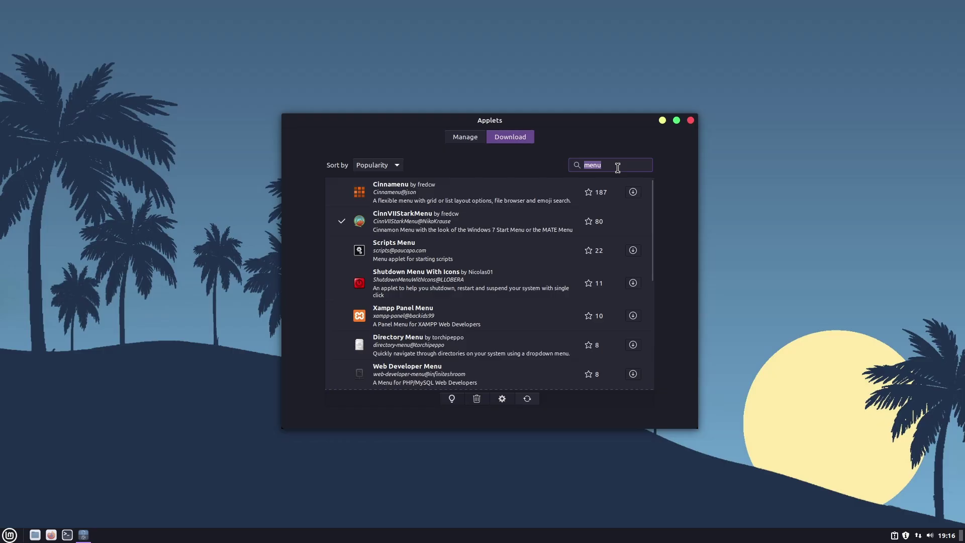
pyautogui.write('wea')
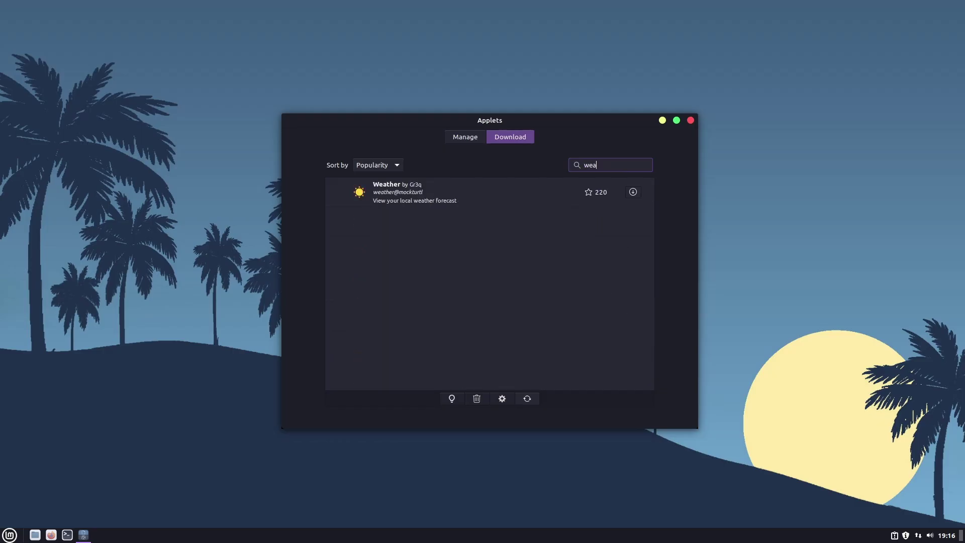
pyautogui.click(633, 192)
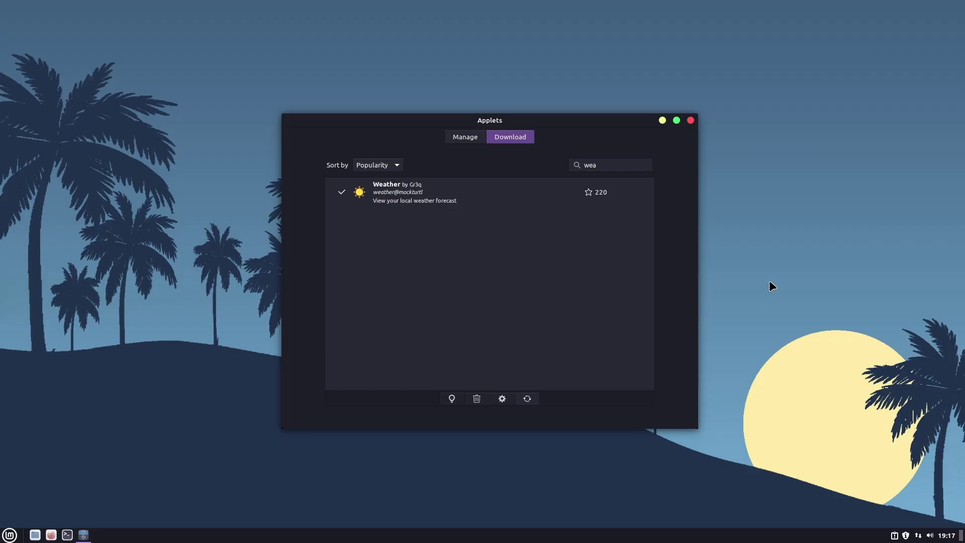
pyautogui.click(595, 164)
pyautogui.press('BackSpace')
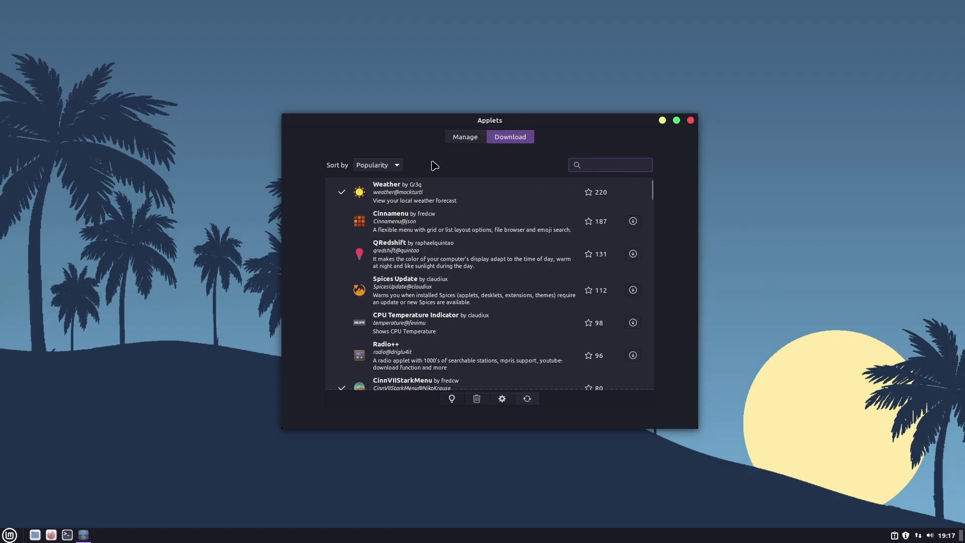
# - Add the installed CinnVIIStarkMenu and Weather applets to the panel and close the Applets window
pyautogui.click(463, 138)
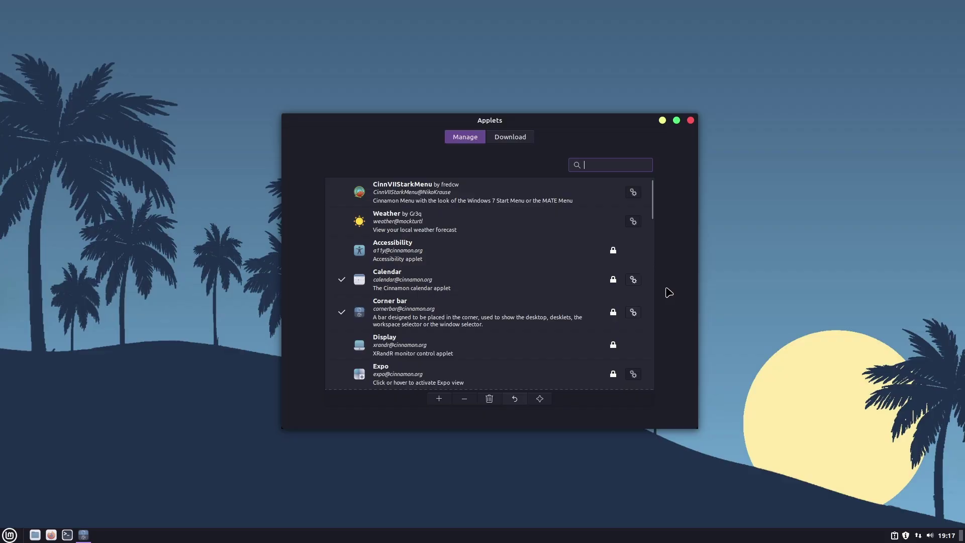
pyautogui.click(499, 200)
pyautogui.click(438, 398)
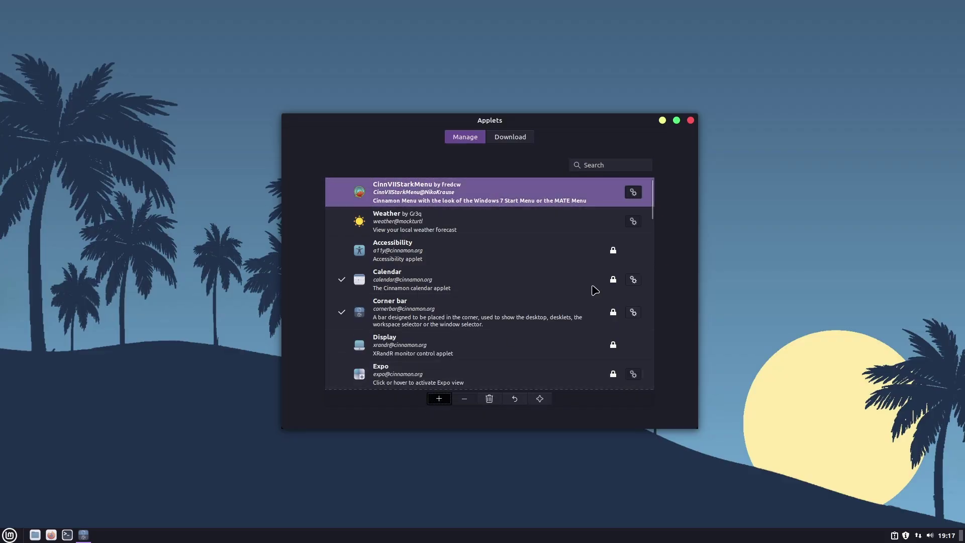
pyautogui.click(521, 229)
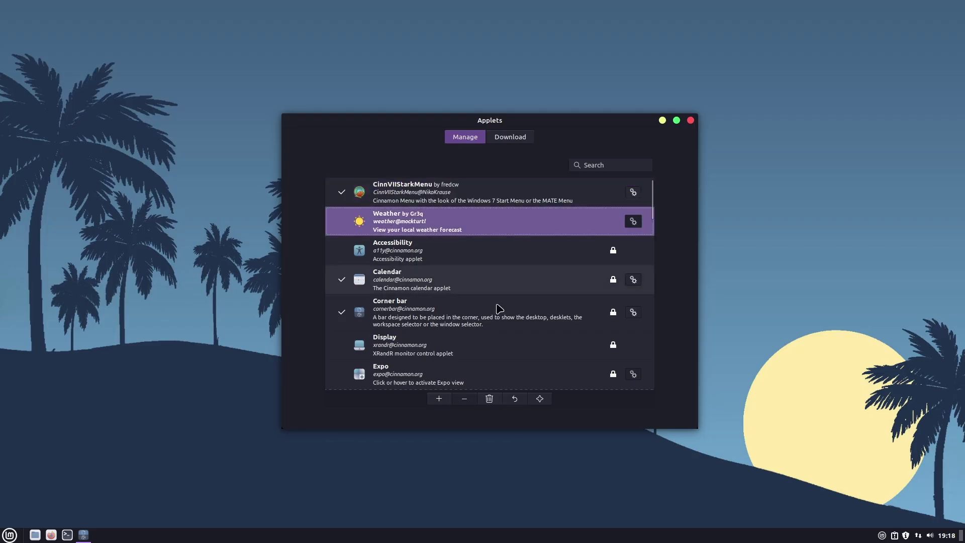
pyautogui.click(438, 399)
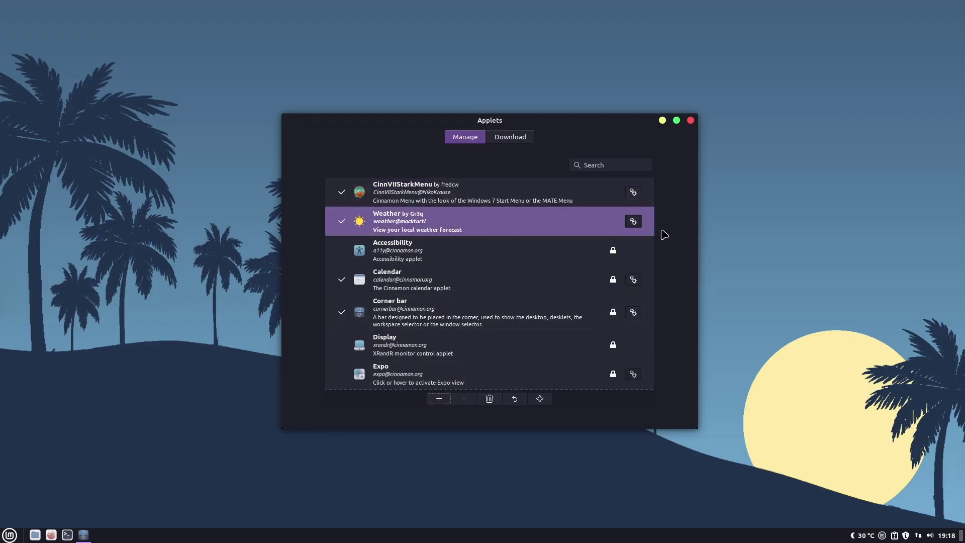
pyautogui.click(691, 120)
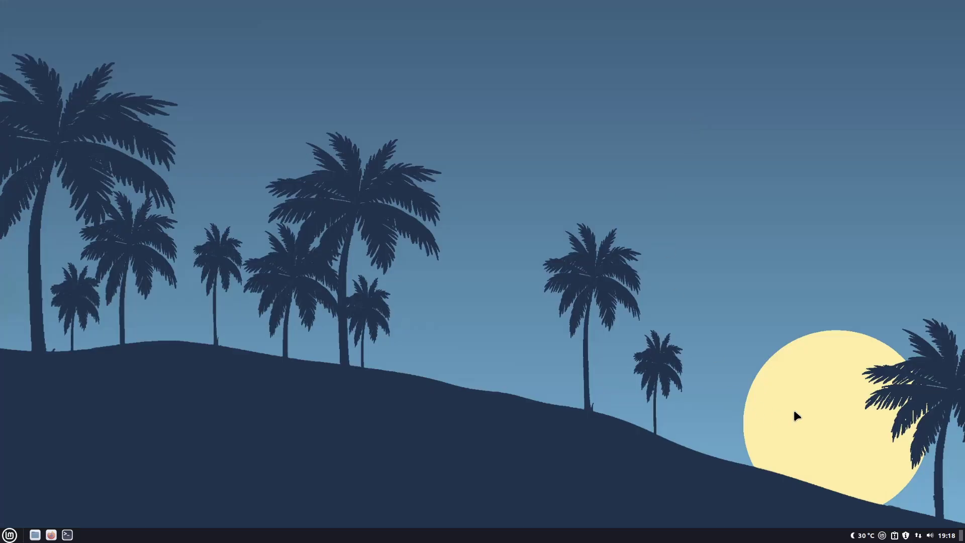
# - Enable panel edit mode and move the CinnVIIStarkMenu icon next to the original menu at the start of the panel
pyautogui.rightClick(836, 539)
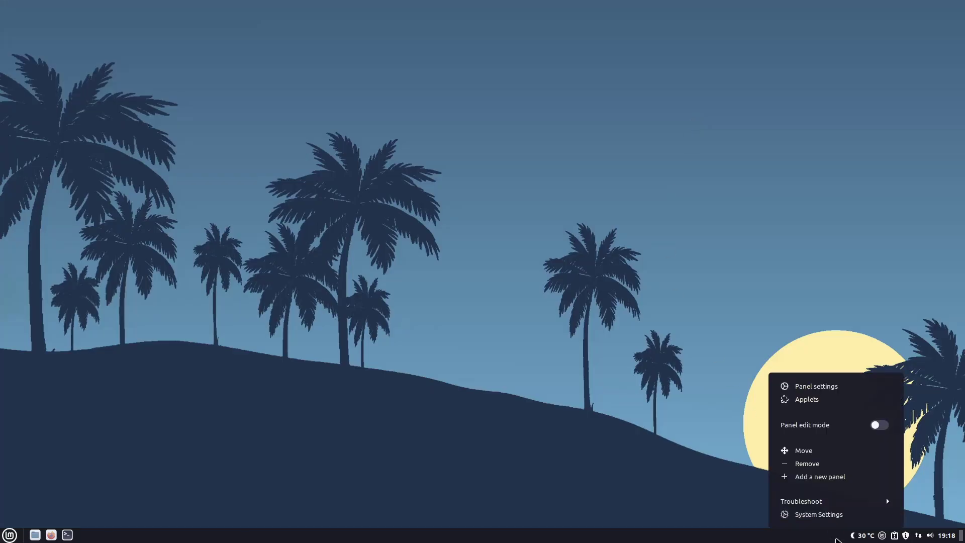
pyautogui.click(879, 425)
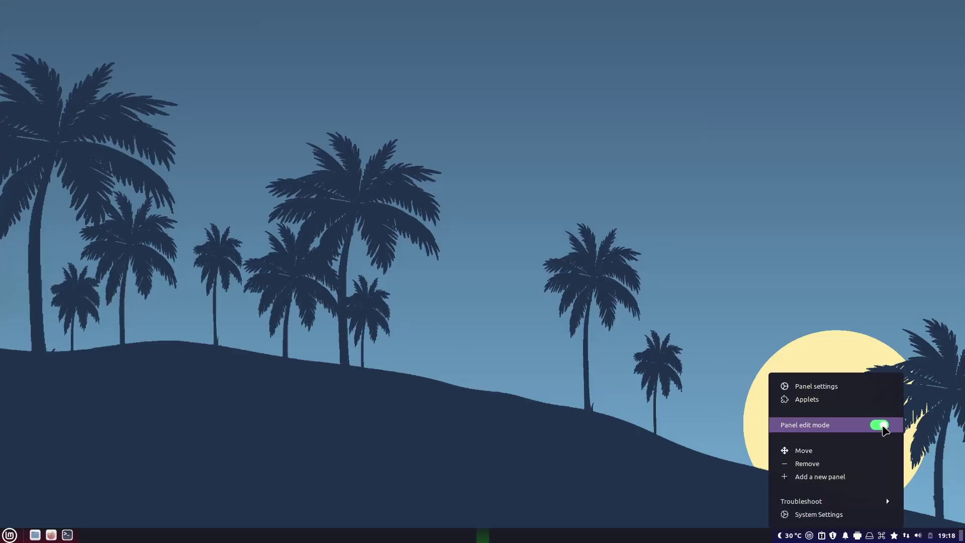
pyautogui.moveTo(809, 539); pyautogui.dragTo(22, 539)
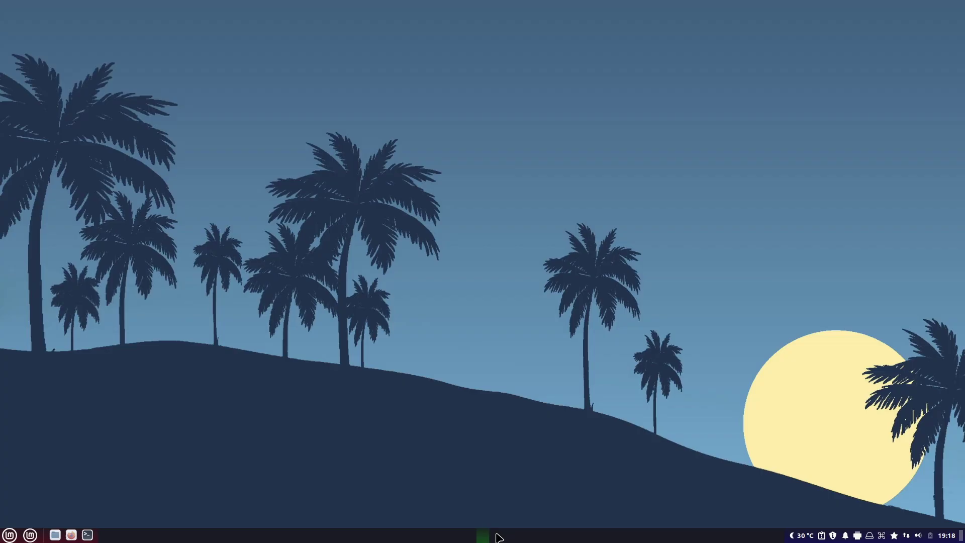
# - Remove the original Menu applet from the panel, confirm the removal and turn panel edit mode off
pyautogui.rightClick(10, 536)
pyautogui.click(56, 518)
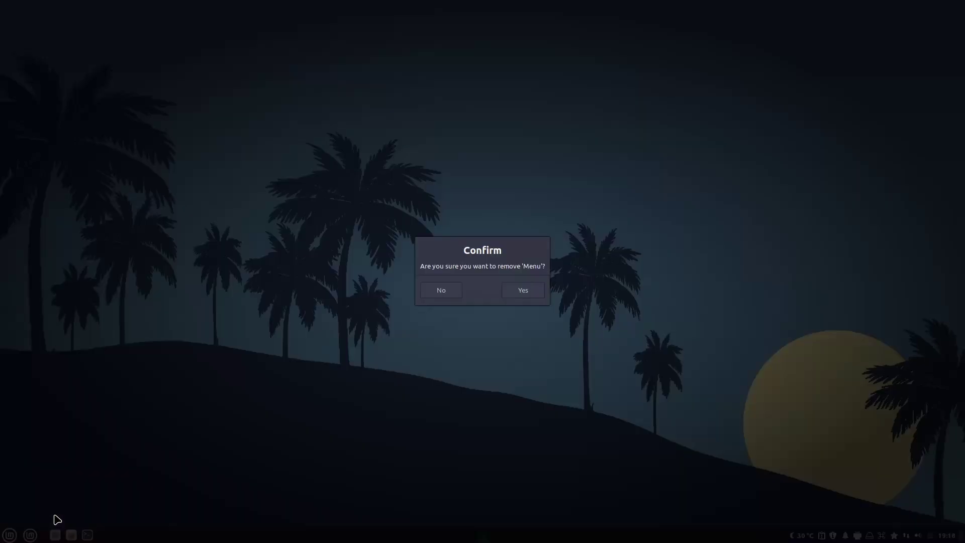
pyautogui.click(520, 290)
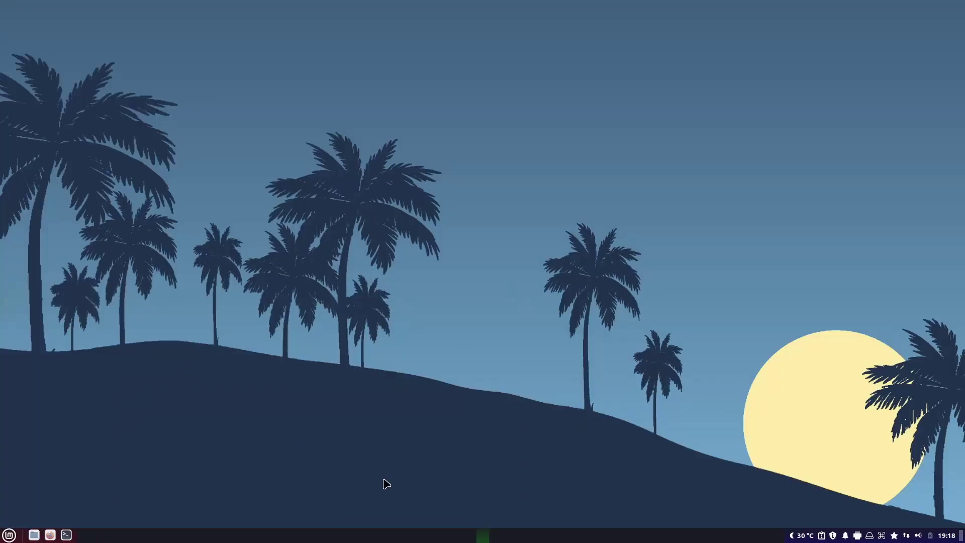
pyautogui.rightClick(685, 541)
pyautogui.click(731, 427)
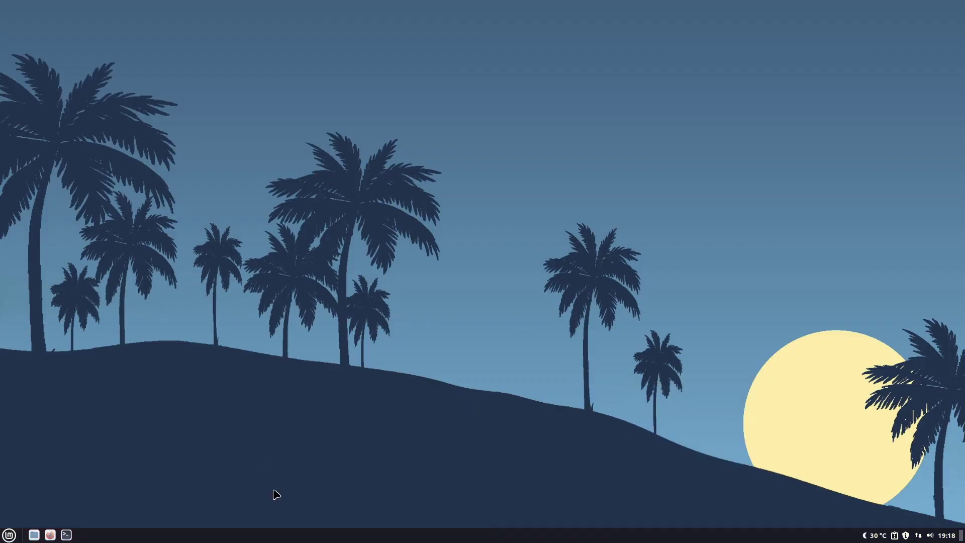
# - Check the new start menu with its All Programs list and the Weather applet's forecast popup
pyautogui.click(9, 536)
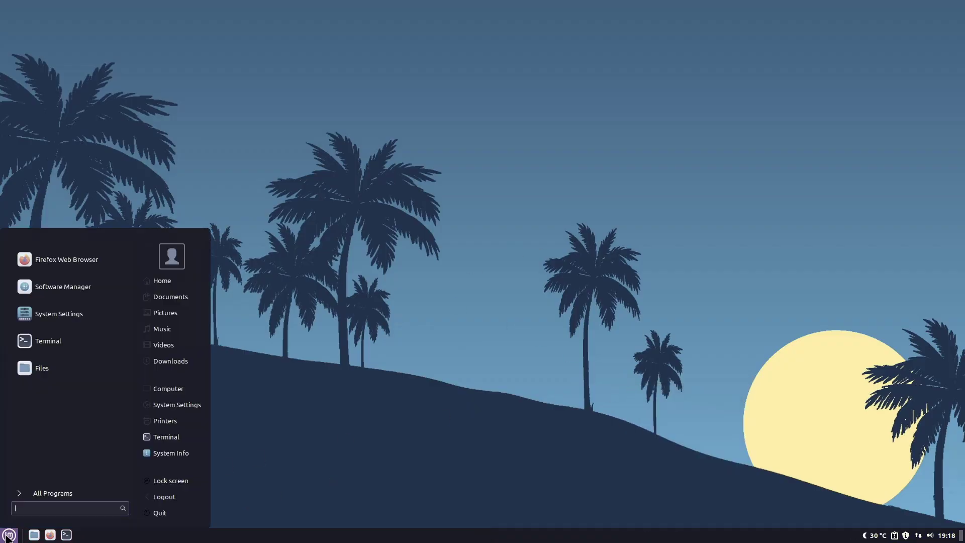
pyautogui.click(54, 494)
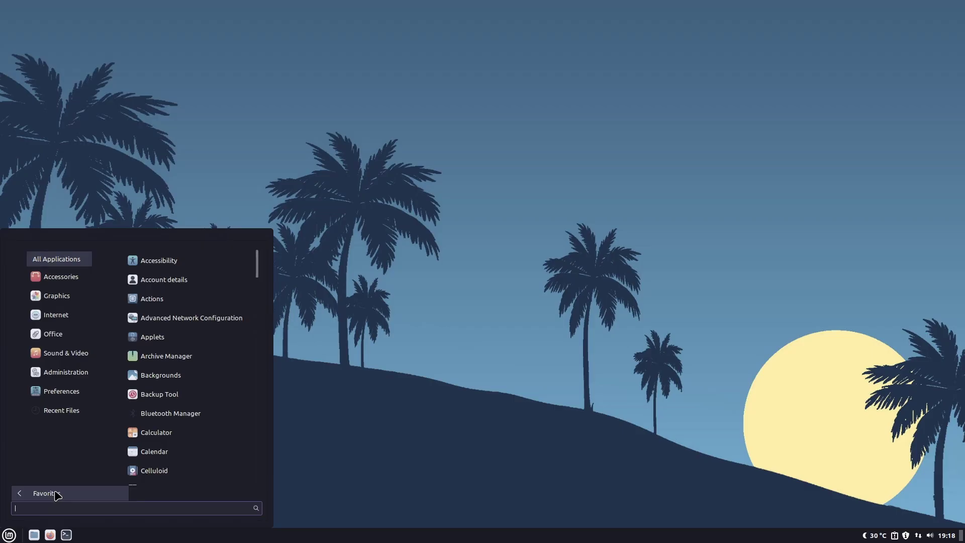
pyautogui.click(543, 422)
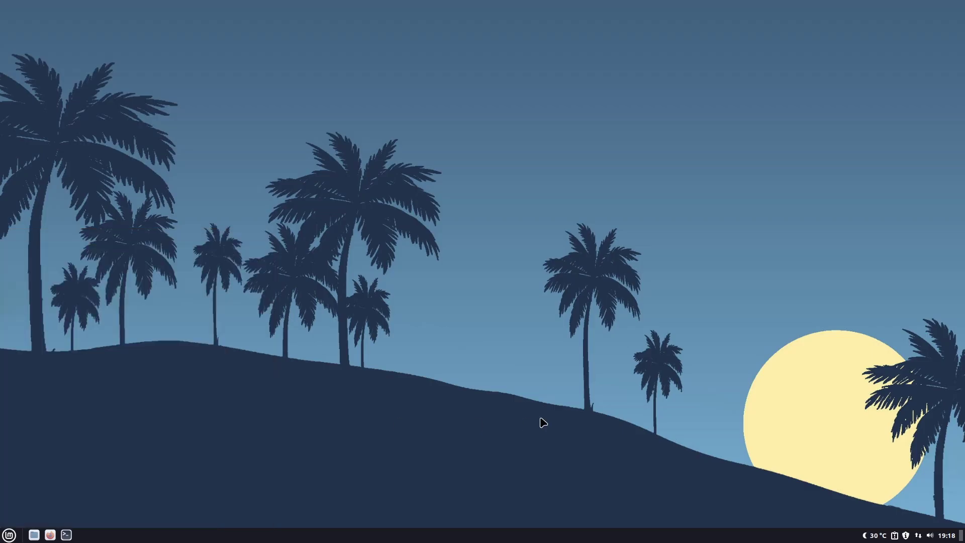
pyautogui.click(874, 535)
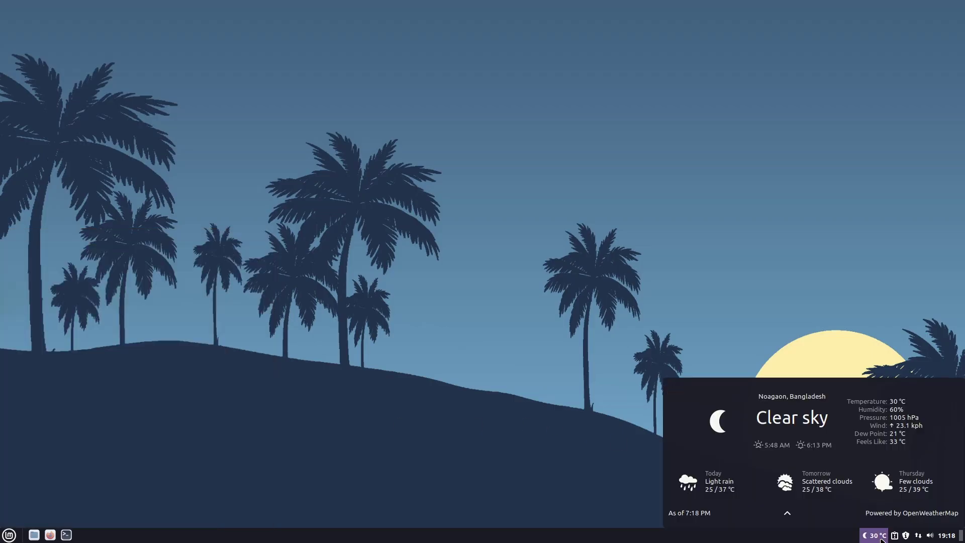
pyautogui.click(454, 419)
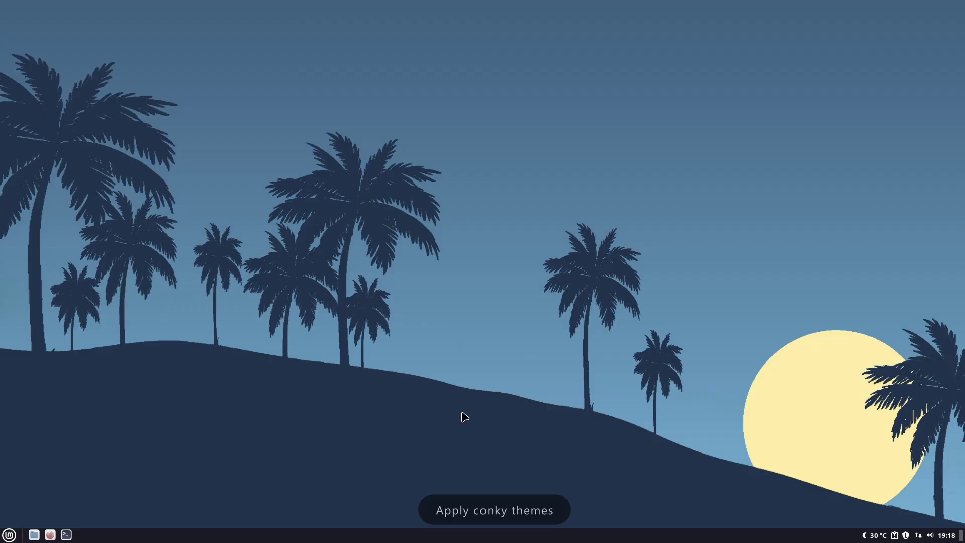
# - Launch Conky Manager and open the theme locations in its application settings
pyautogui.click(9, 535)
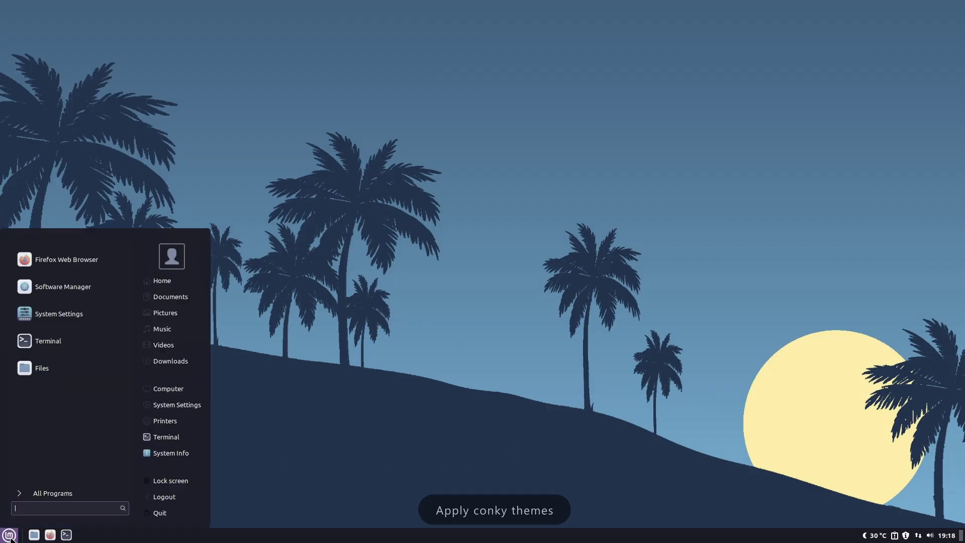
pyautogui.write('c')
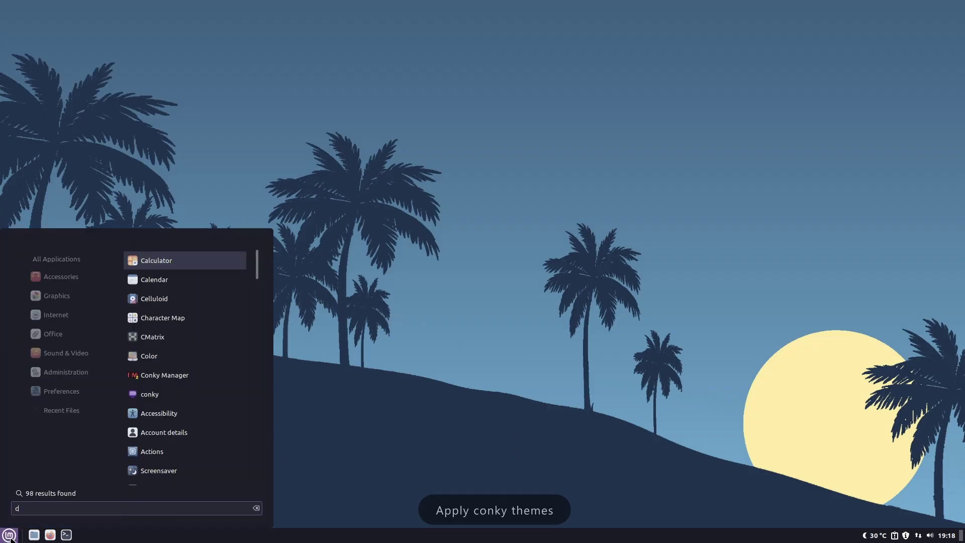
pyautogui.click(168, 376)
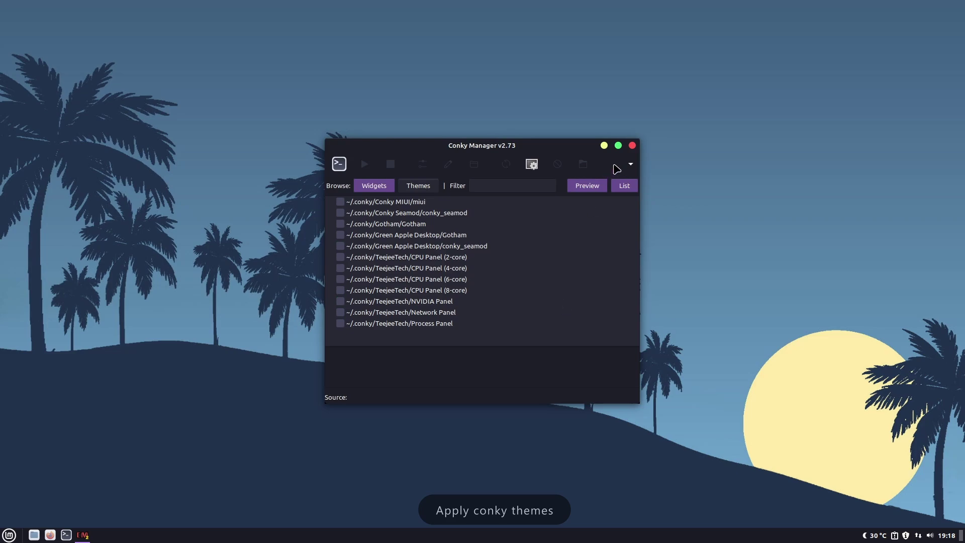
pyautogui.click(632, 164)
pyautogui.click(662, 181)
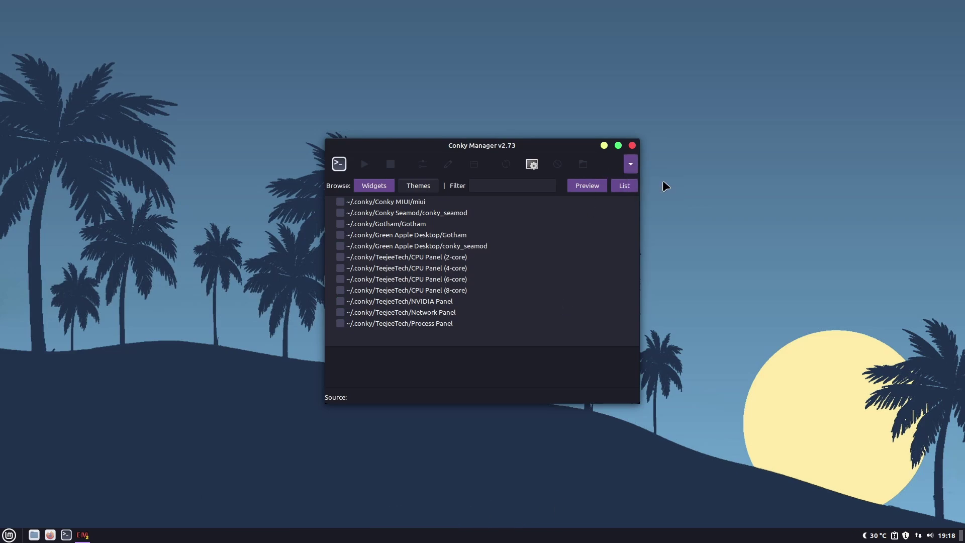
pyautogui.click(557, 211)
pyautogui.click(445, 196)
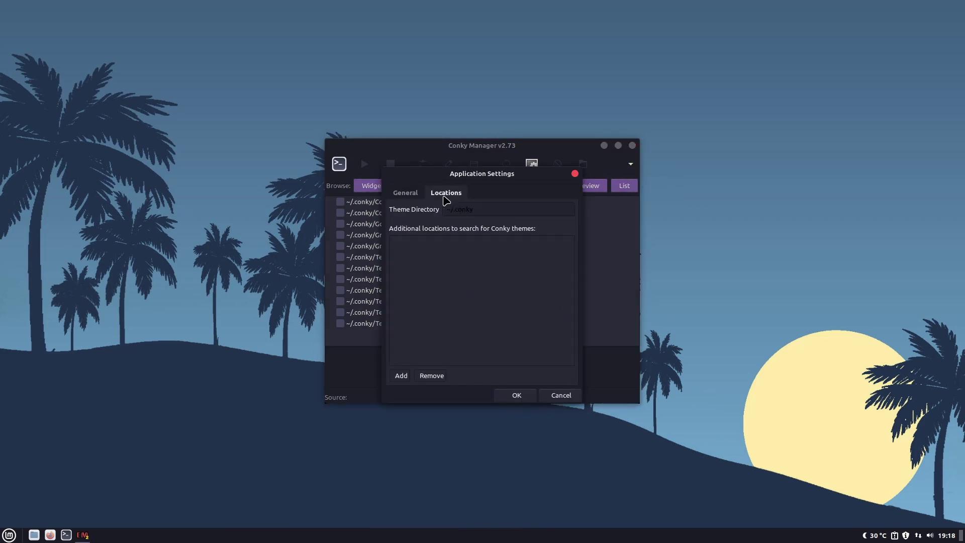
# - Add the ~/.config/conky folder as an additional location to search for Conky themes and confirm the settings
pyautogui.click(408, 376)
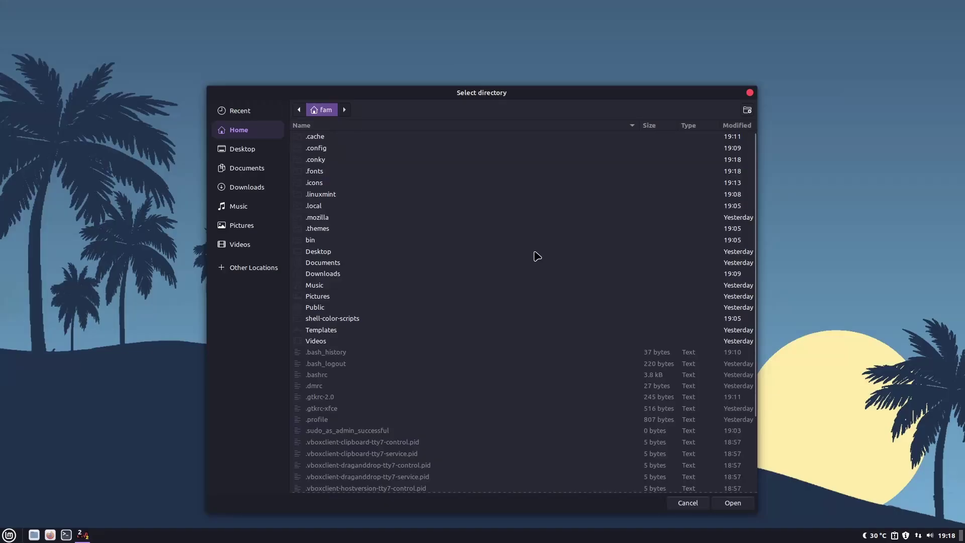
pyautogui.doubleClick(321, 152)
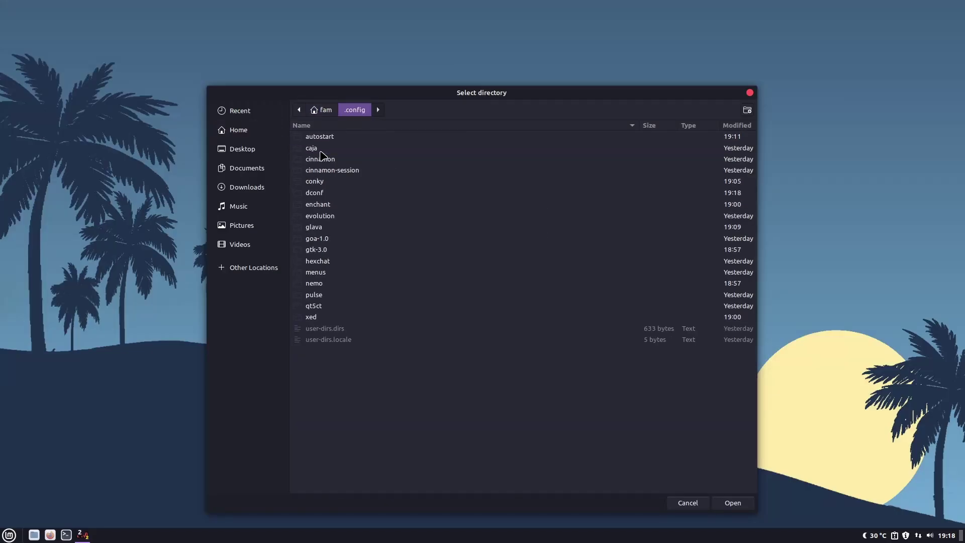
pyautogui.click(318, 184)
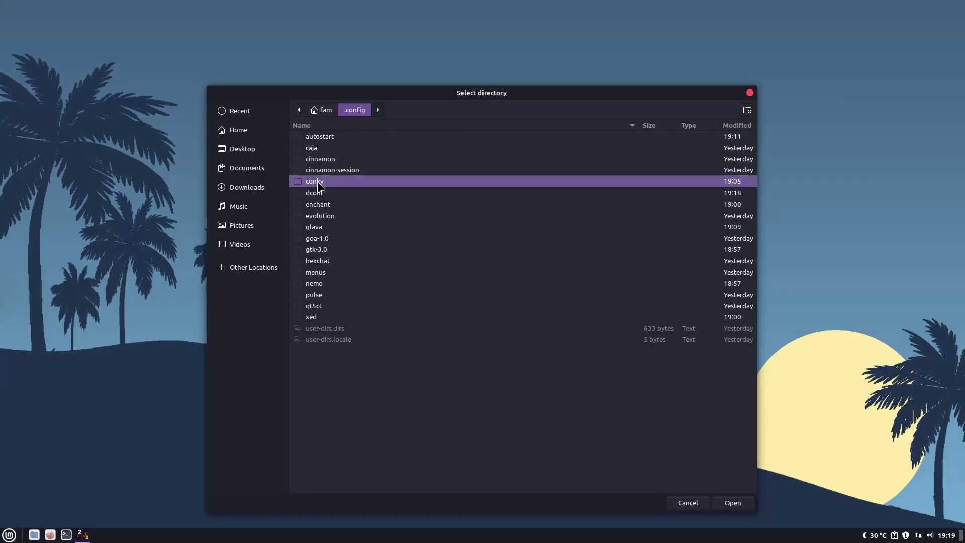
pyautogui.click(732, 502)
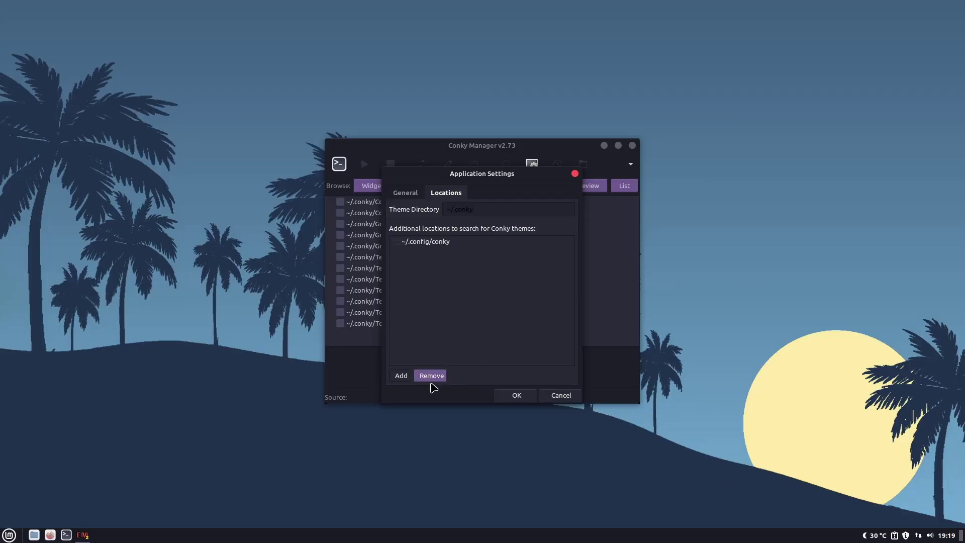
pyautogui.click(511, 397)
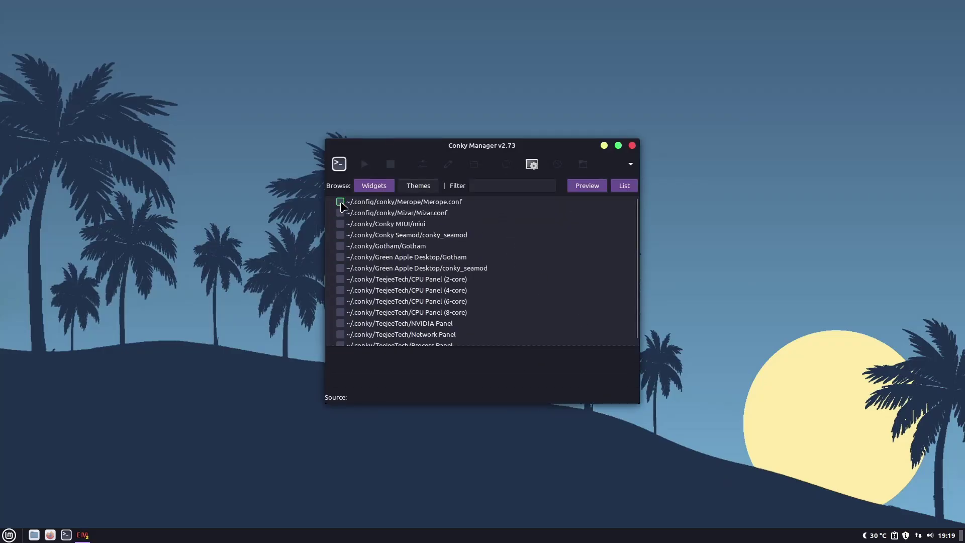
# - Enable the Merope and Mizar conky widgets, uncover the desktop behind Conky Manager and close it
pyautogui.click(341, 202)
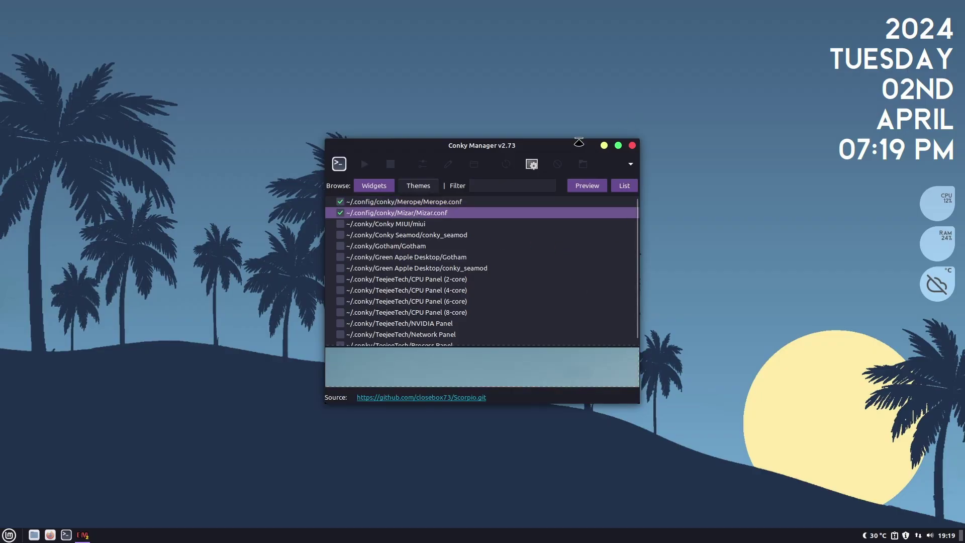
pyautogui.moveTo(556, 148); pyautogui.dragTo(315, 153)
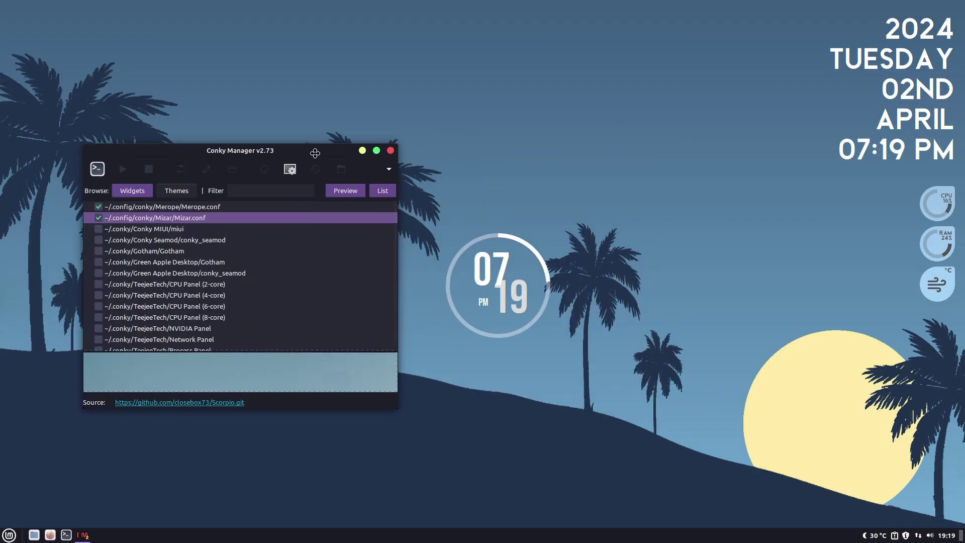
pyautogui.click(390, 150)
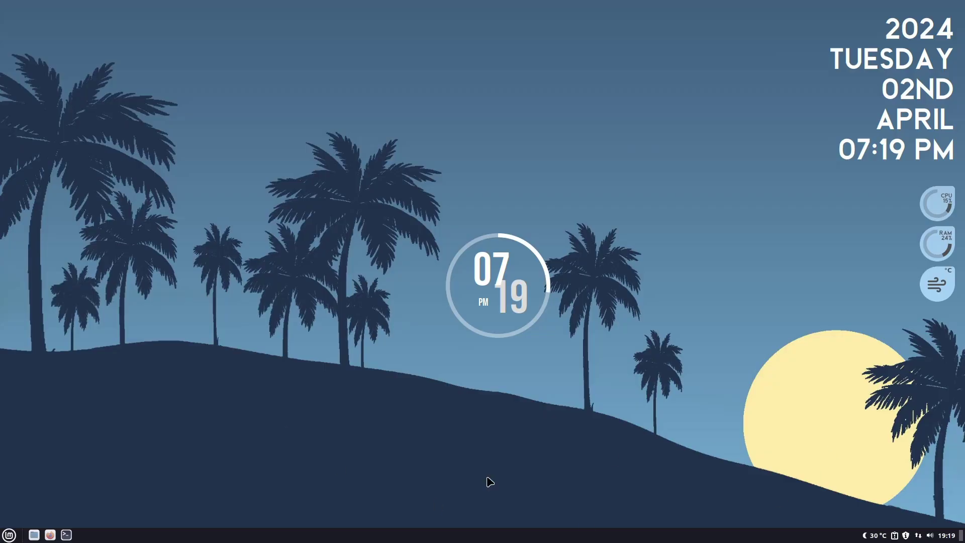
# - Restart the system, log back in with the account password and launch Firefox
pyautogui.click(9, 535)
pyautogui.click(174, 517)
pyautogui.click(516, 309)
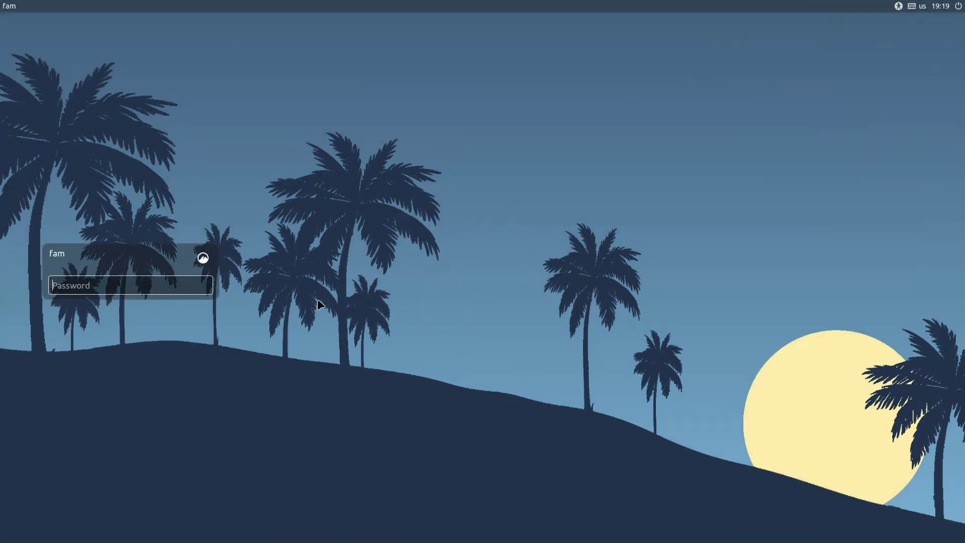
pyautogui.write('•')
pyautogui.press('Return')
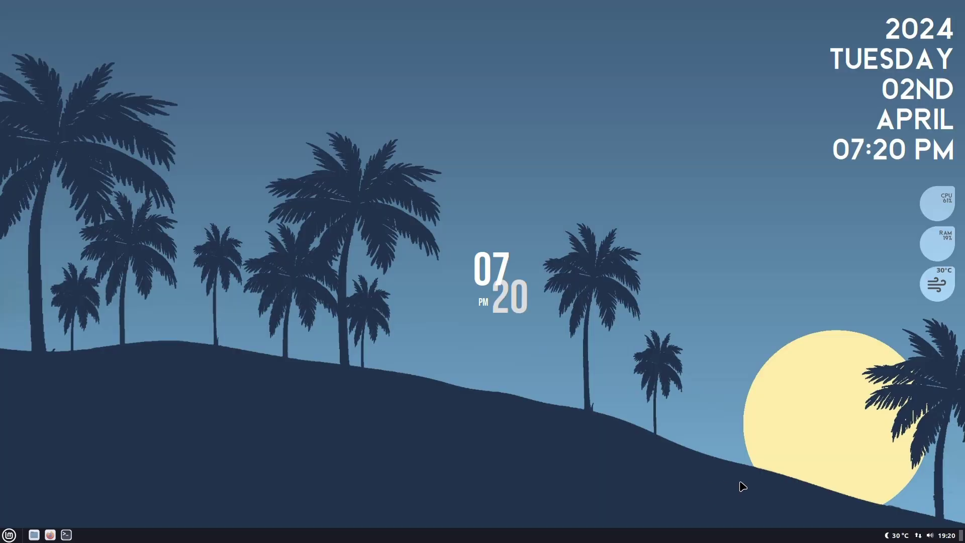
pyautogui.click(51, 535)
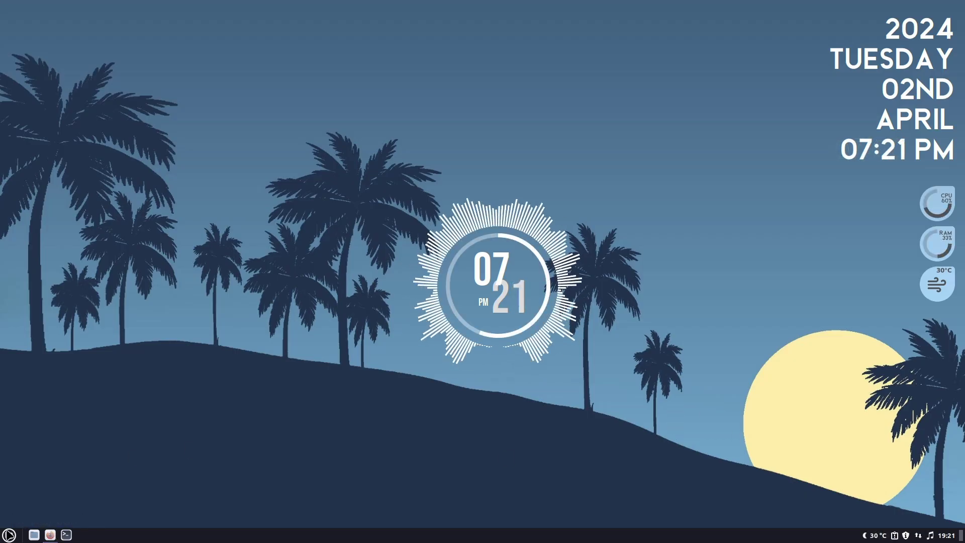
# - Look through the start menu's favorites and its All Programs list, and close the menu
pyautogui.click(9, 535)
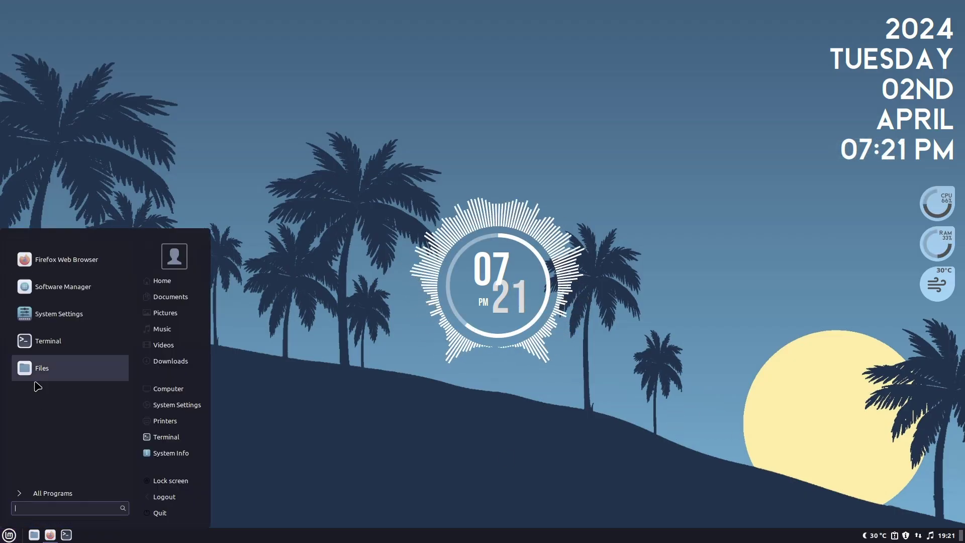
pyautogui.click(52, 493)
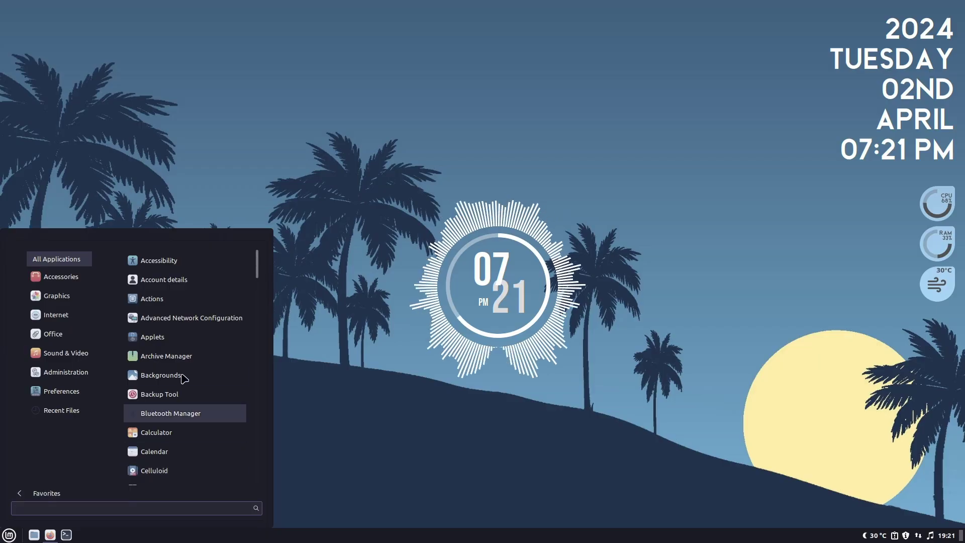
pyautogui.scroll(-2, 216, 406)
pyautogui.scroll(-10, 217, 406)
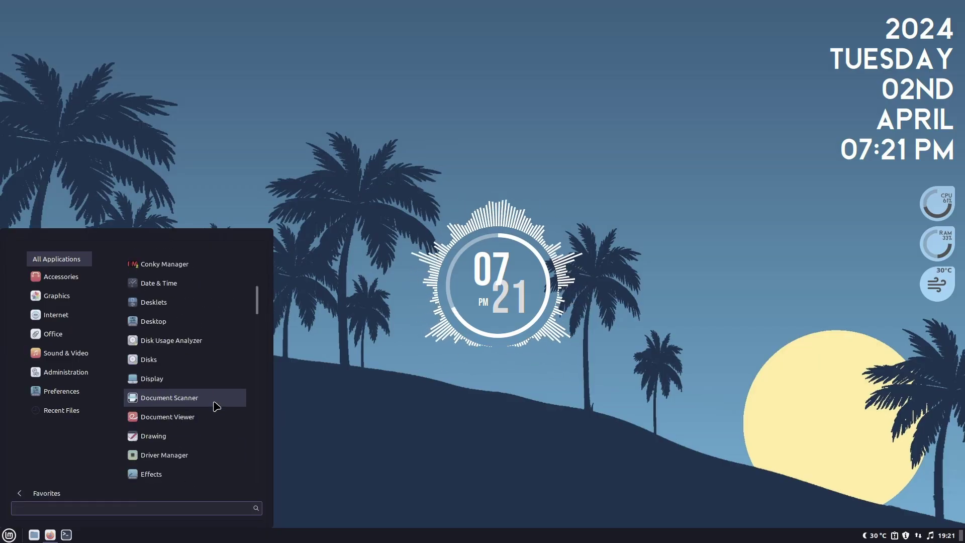
pyautogui.click(368, 425)
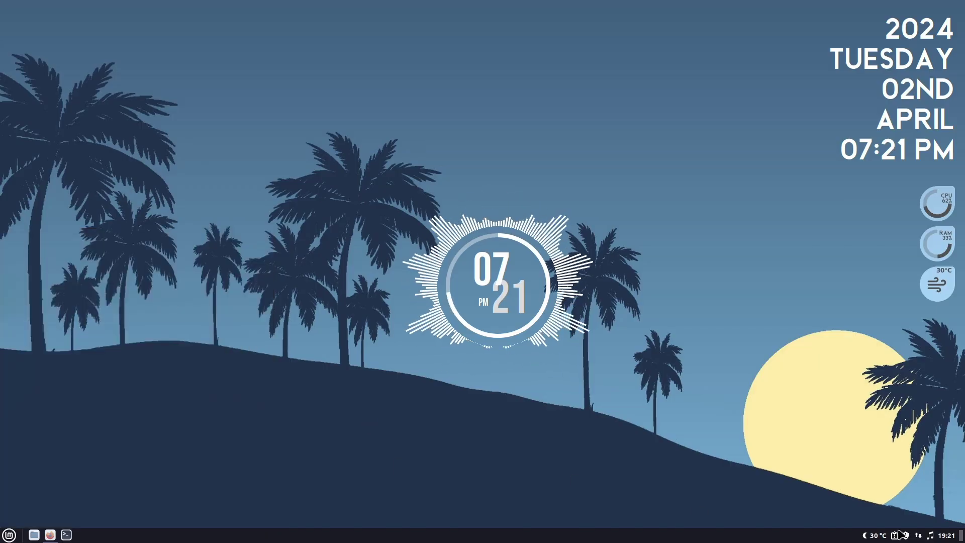
# - Check the calendar popup of the panel clock and the forecast popup of the Weather applet
pyautogui.click(946, 535)
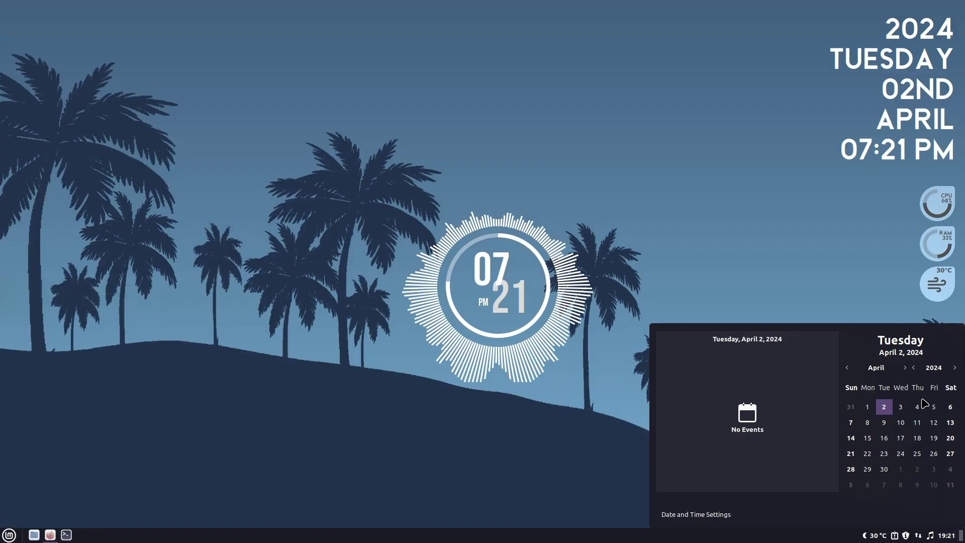
pyautogui.click(599, 467)
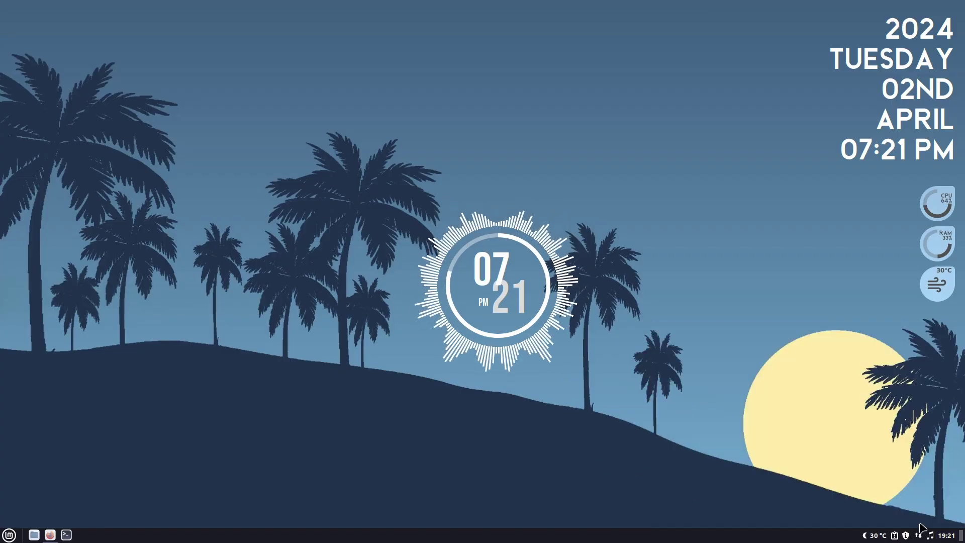
pyautogui.click(876, 537)
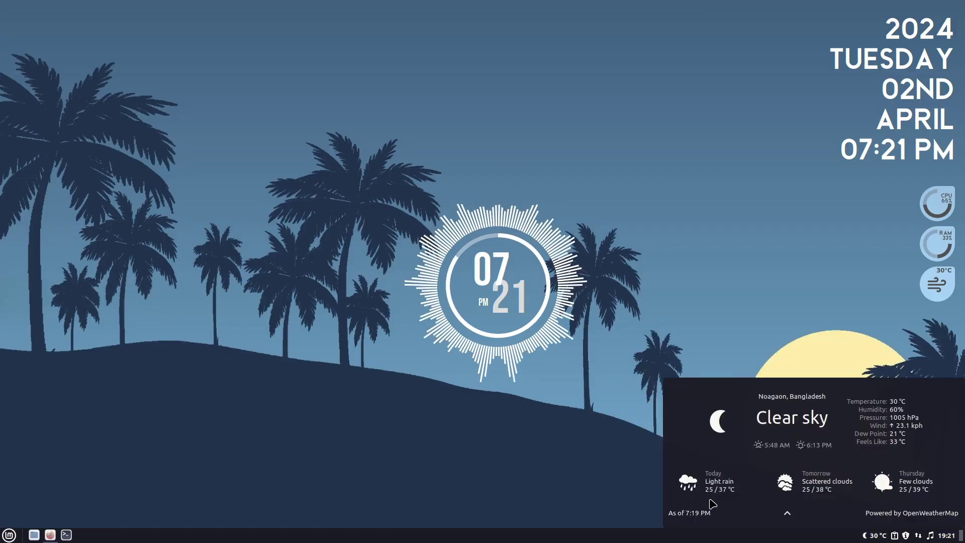
pyautogui.click(515, 484)
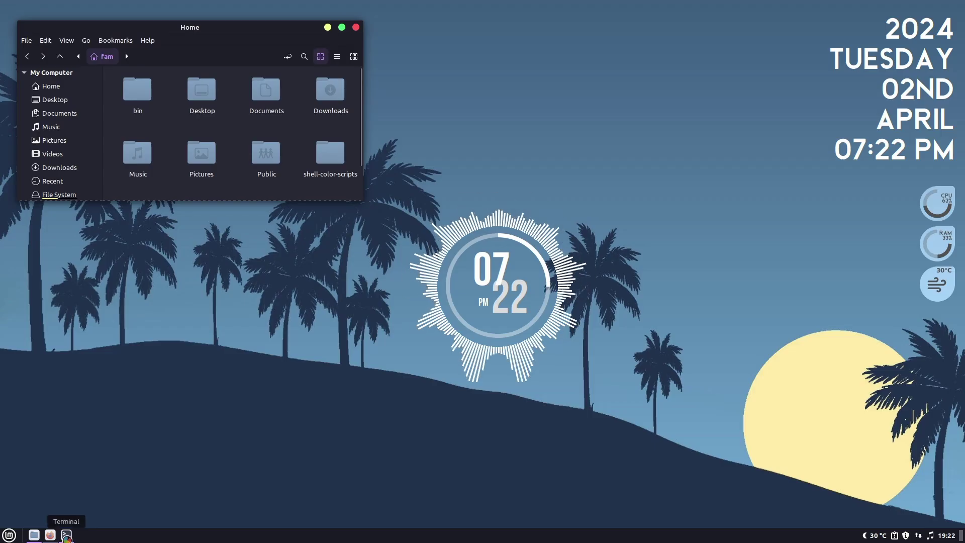
# - Run cava in a new, shortened terminal placed below the Home folder window, and narrow the Home window slightly
pyautogui.click(66, 535)
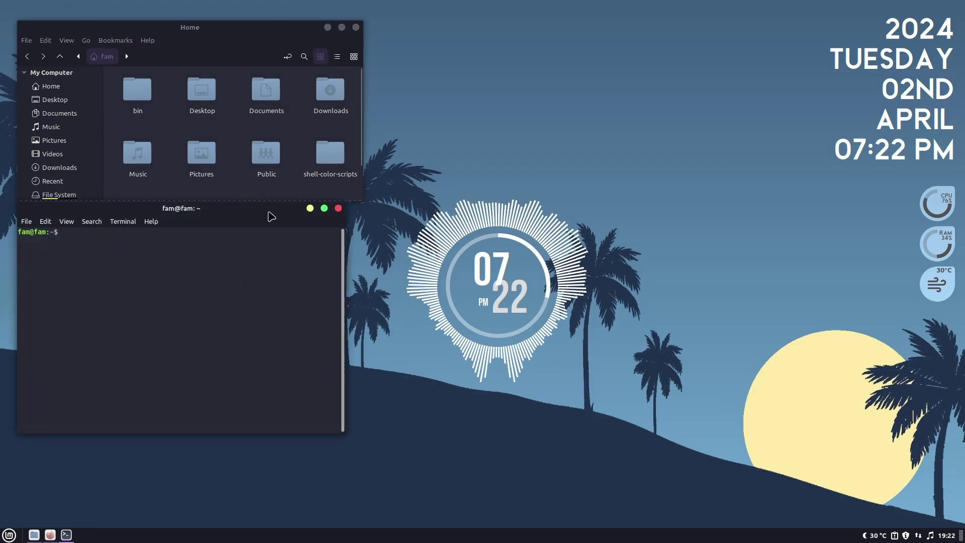
pyautogui.moveTo(267, 212); pyautogui.dragTo(353, 236)
pyautogui.moveTo(426, 454); pyautogui.dragTo(427, 387)
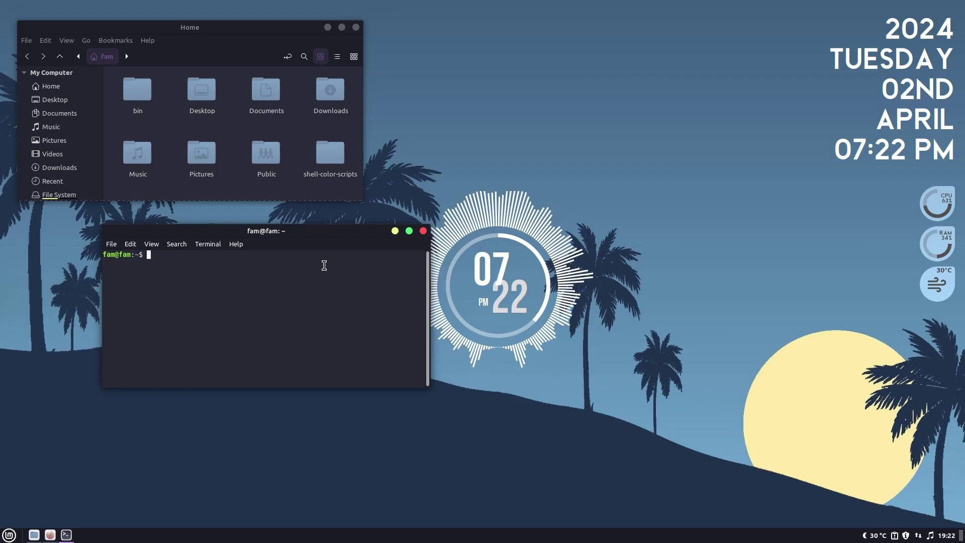
pyautogui.write('cava')
pyautogui.press('Return')
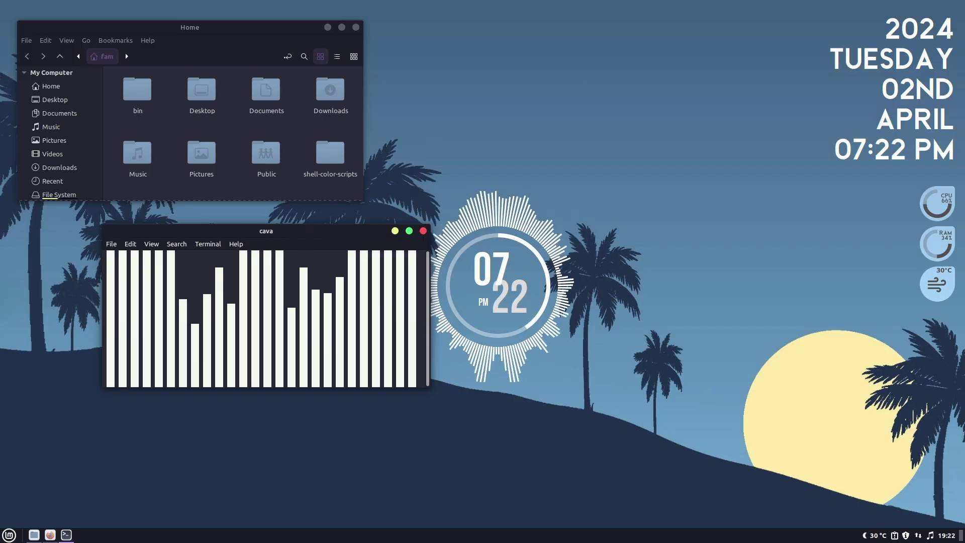
pyautogui.moveTo(324, 235); pyautogui.dragTo(244, 224)
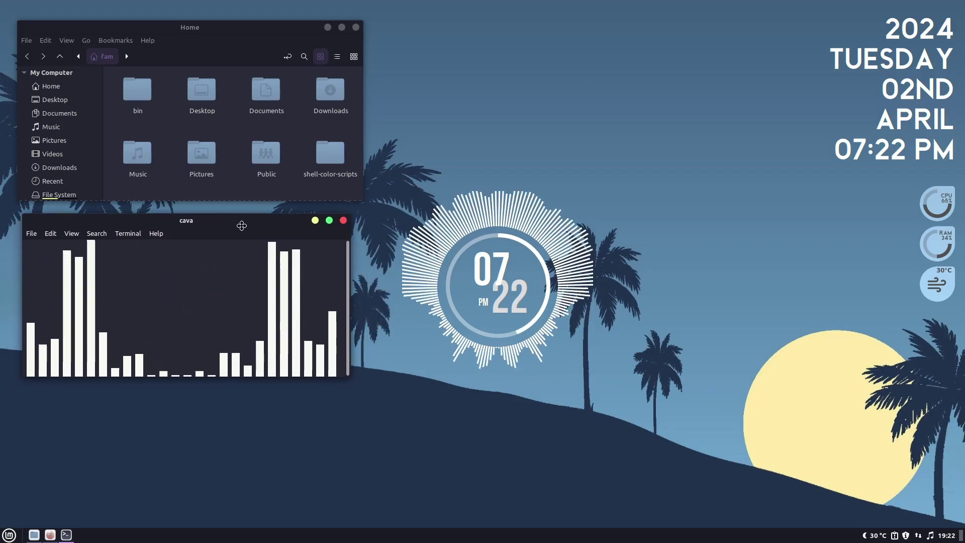
pyautogui.moveTo(360, 141)
pyautogui.mouseDown()
pyautogui.moveTo(334, 139)
pyautogui.moveTo(354, 139)
pyautogui.mouseUp()
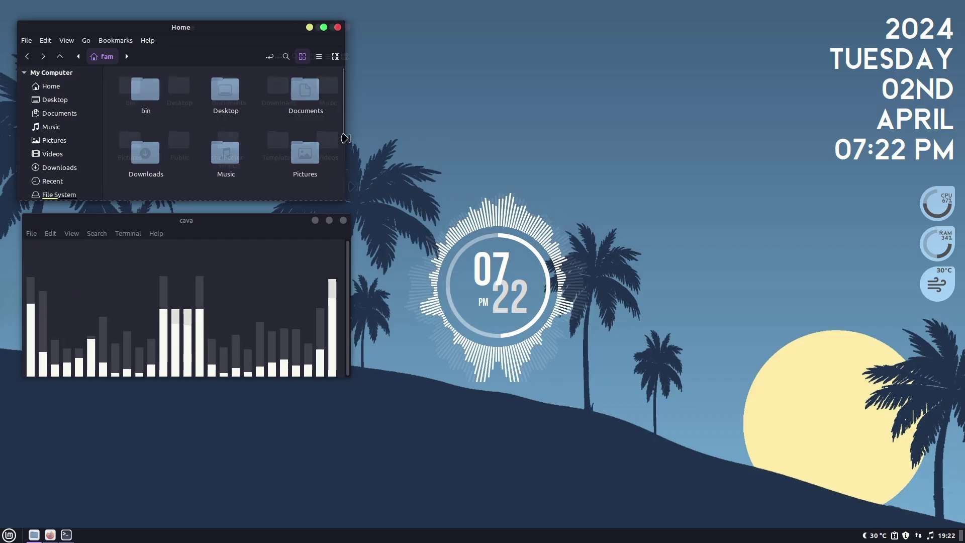
# - Open further terminals for the matrix animation and fm6000, then shorten the fm6000 window and move it lower on the desktop
pyautogui.rightClick(62, 536)
pyautogui.click(59, 426)
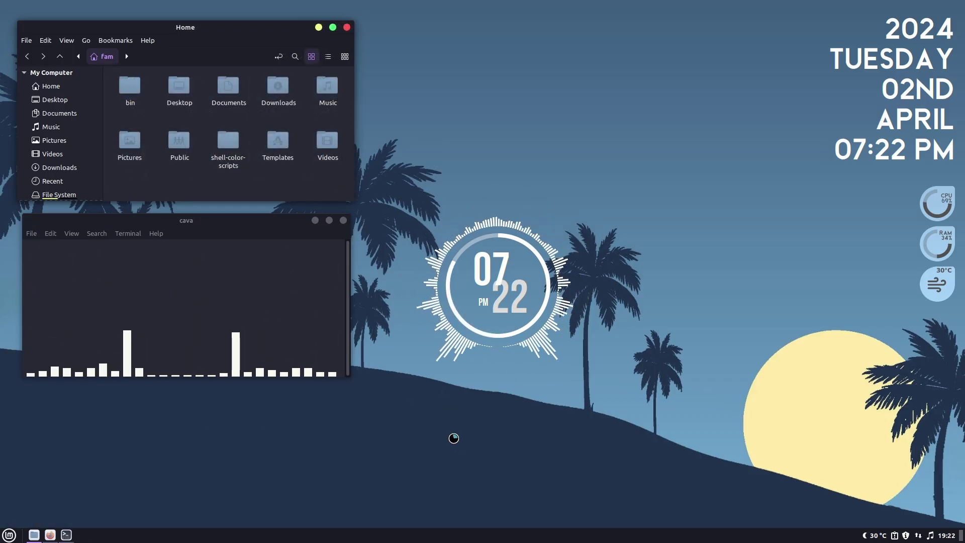
pyautogui.moveTo(539, 39); pyautogui.dragTo(682, 197)
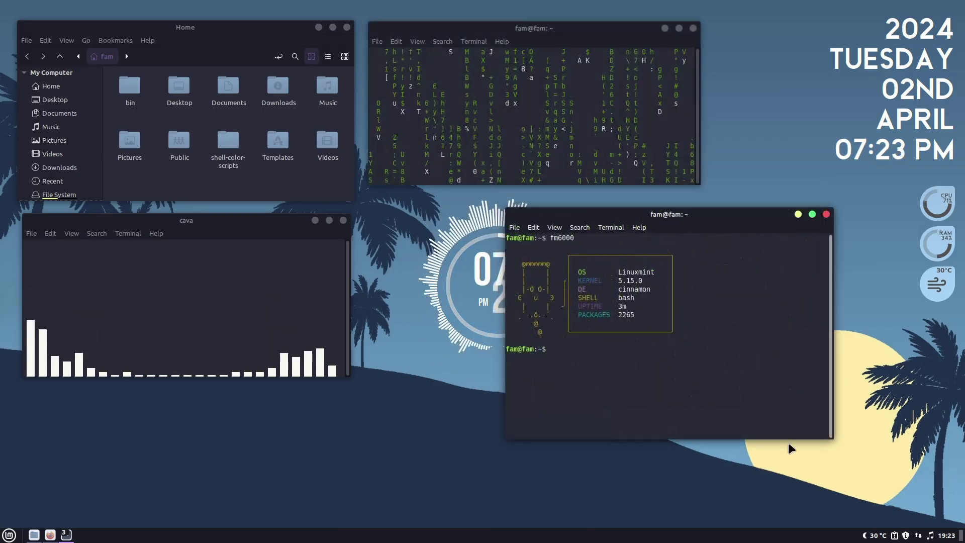
pyautogui.moveTo(830, 436); pyautogui.dragTo(833, 365)
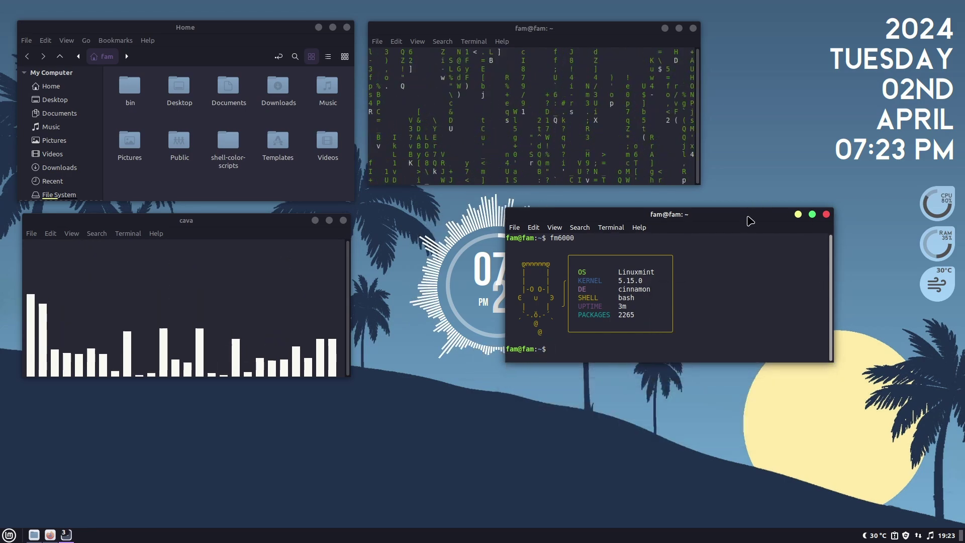
pyautogui.moveTo(747, 220); pyautogui.dragTo(684, 298)
# - Hide the scrollbar in the terminal profile preferences and move the fm6000 window over the lower part of the cava window
pyautogui.rightClick(684, 369)
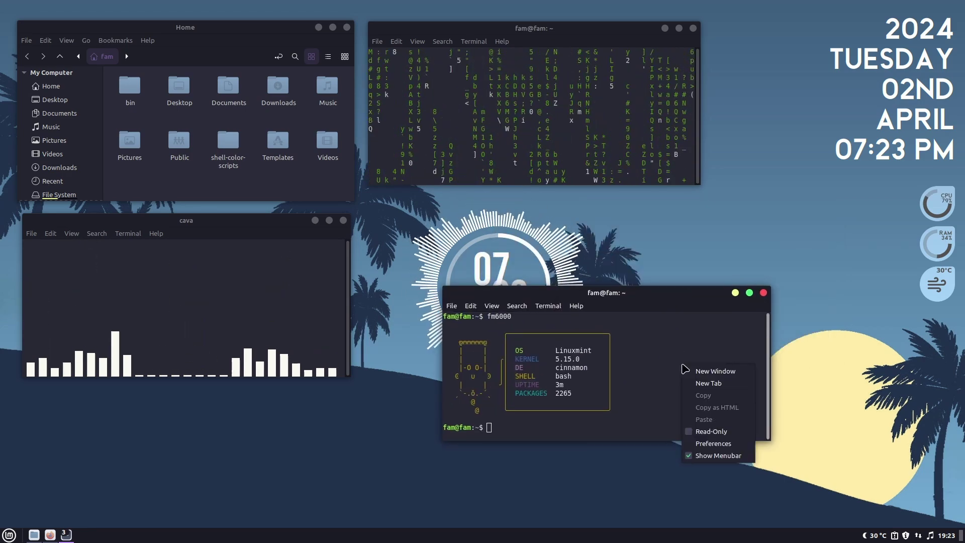
pyautogui.click(706, 442)
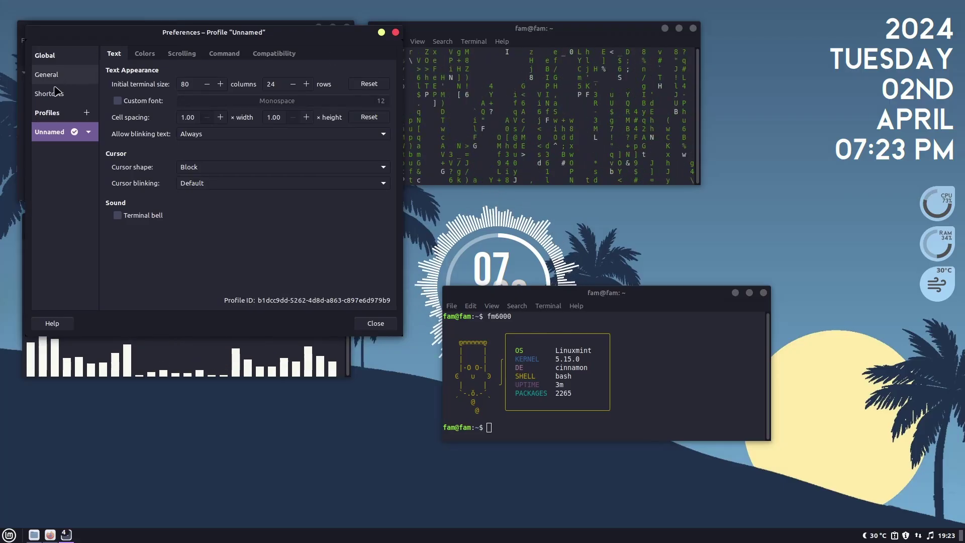
pyautogui.click(180, 55)
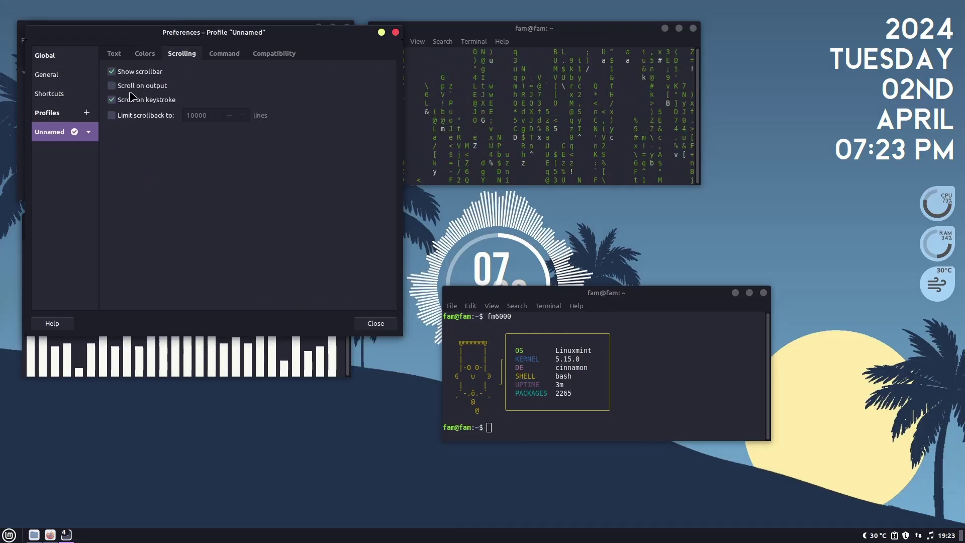
pyautogui.click(112, 72)
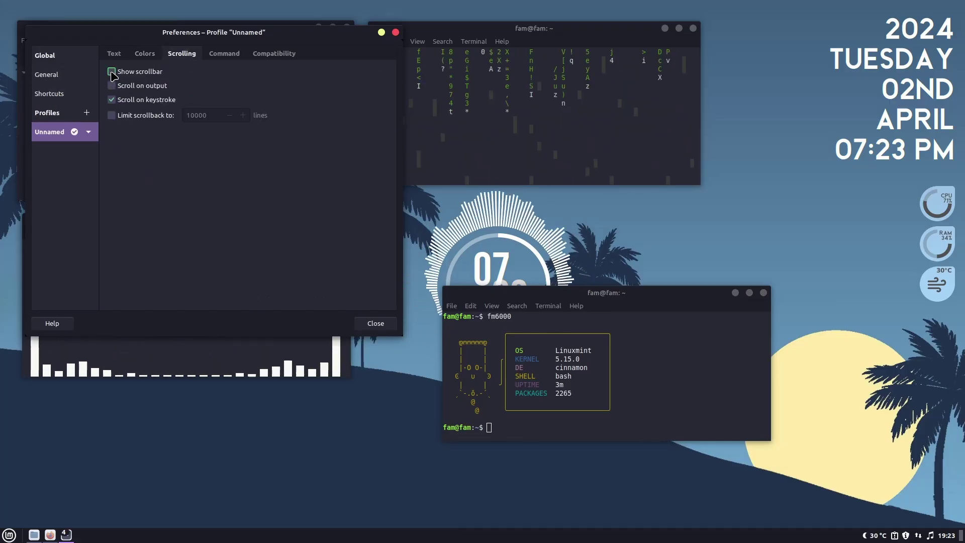
pyautogui.click(396, 33)
pyautogui.moveTo(687, 300); pyautogui.dragTo(274, 369)
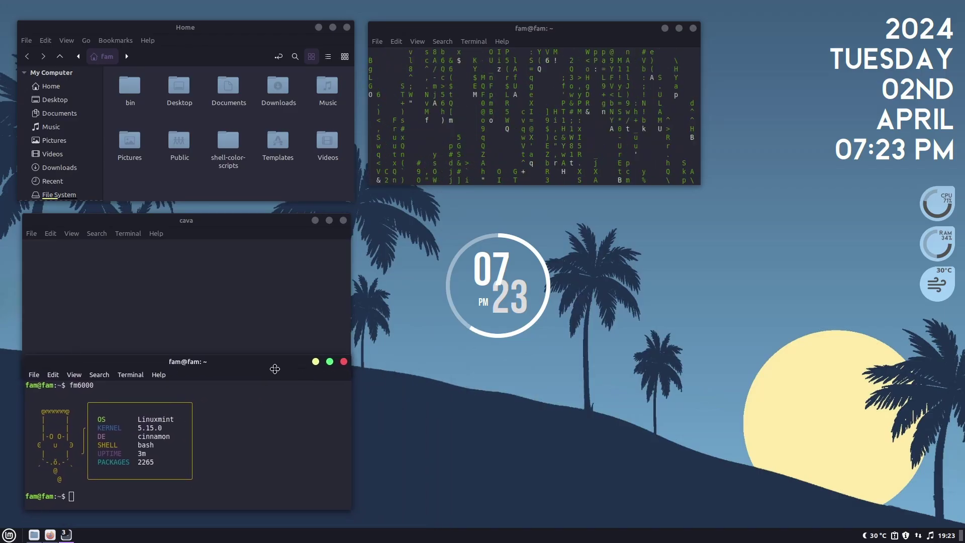
# - Open another terminal, place it on the empty desktop area below the matrix terminal, and run htop in it
pyautogui.rightClick(68, 537)
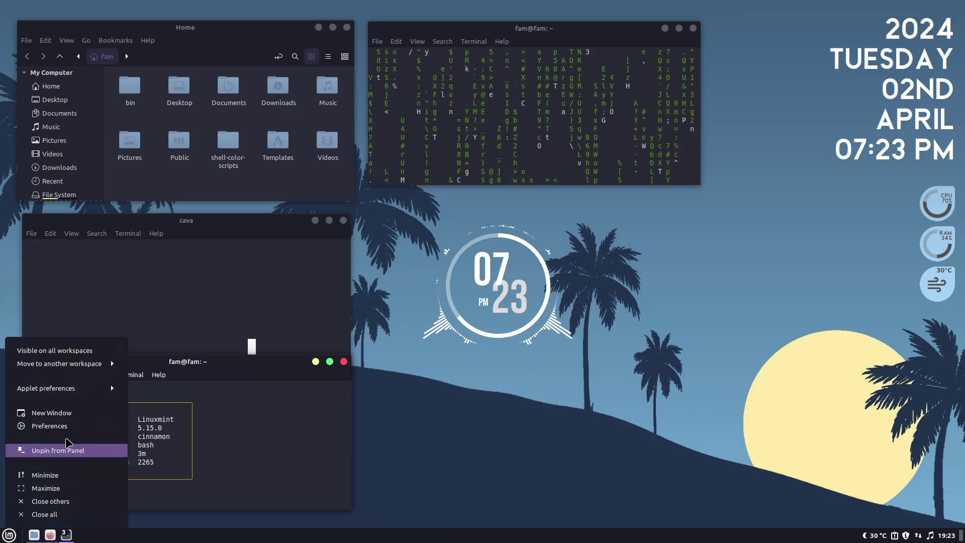
pyautogui.click(35, 472)
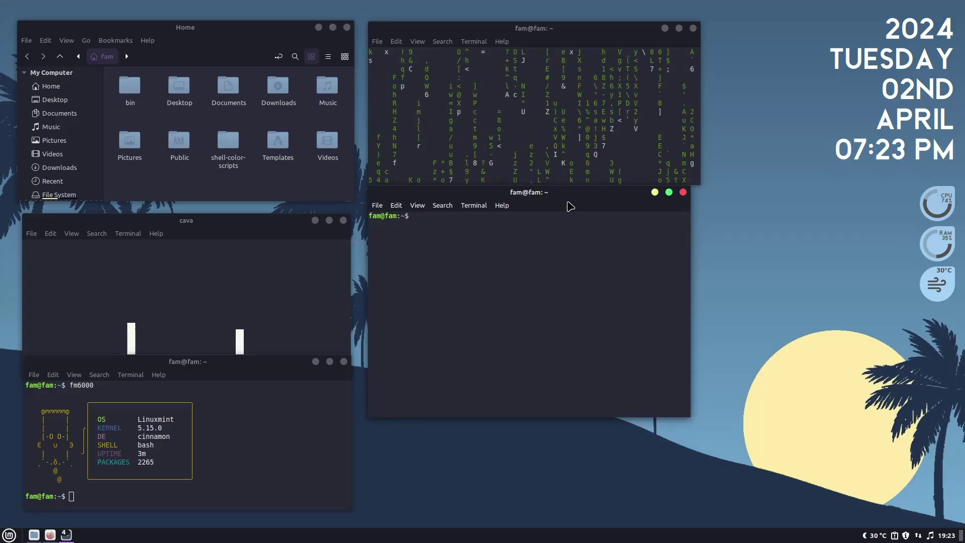
pyautogui.moveTo(570, 206); pyautogui.dragTo(774, 241)
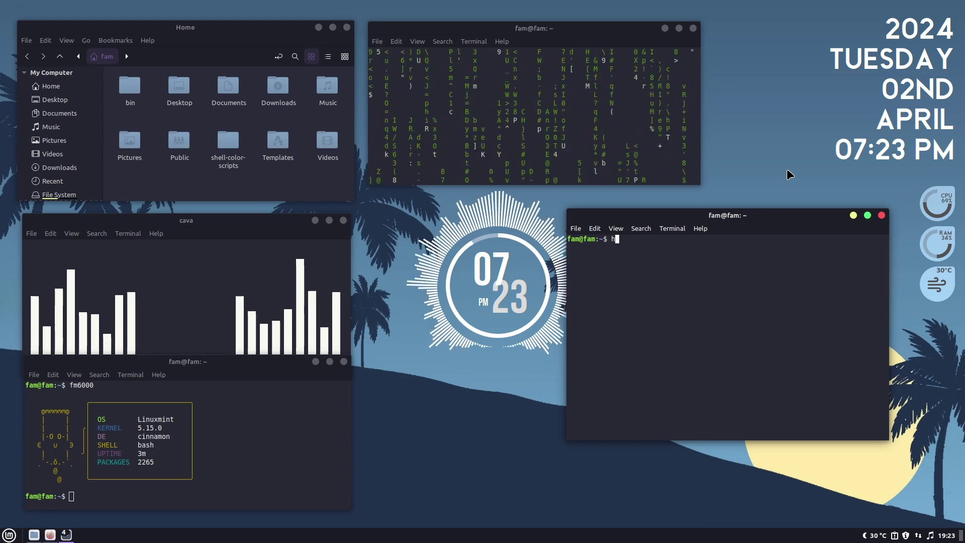
pyautogui.write('htop')
pyautogui.press('Return')
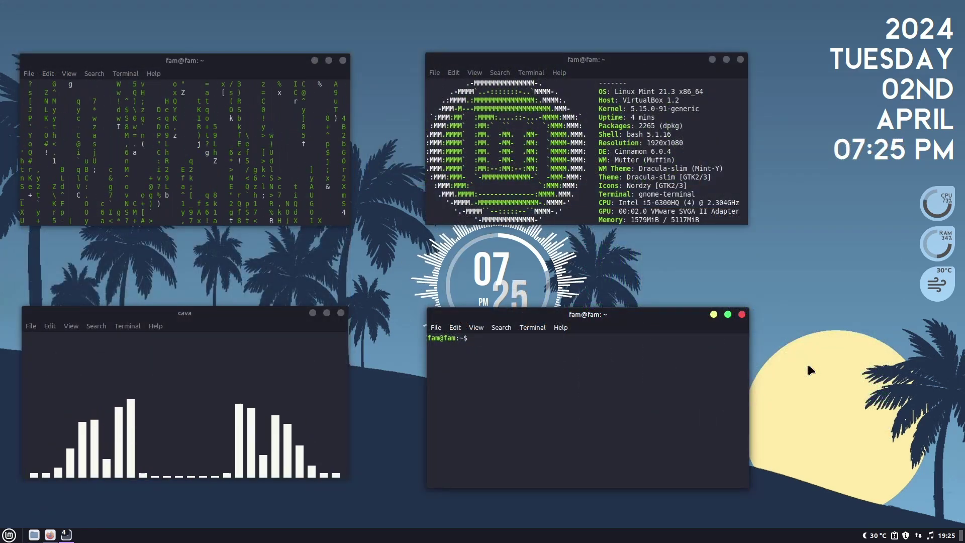
# - Run colorscript -r four times in the empty terminal below neofetch to show different random color art
pyautogui.write('colorsc')
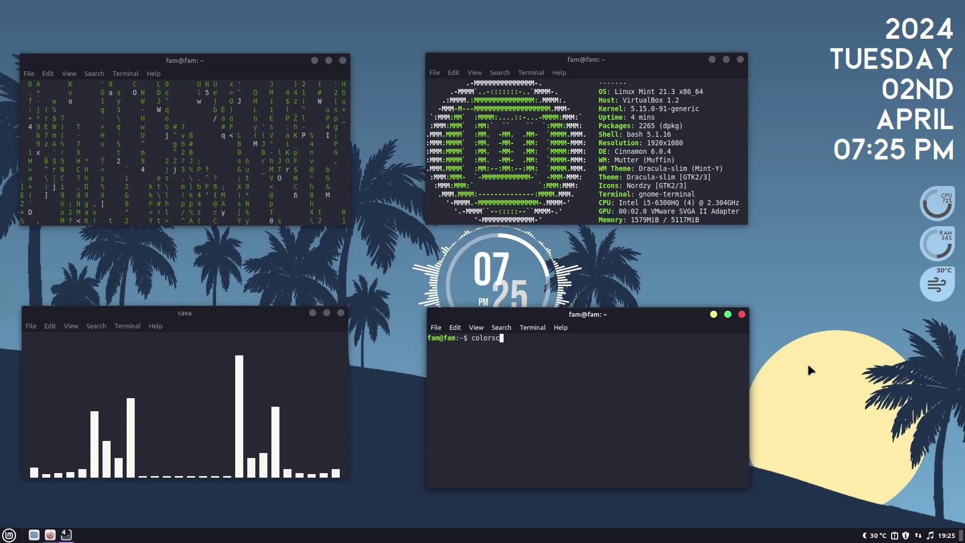
pyautogui.write('ript -r')
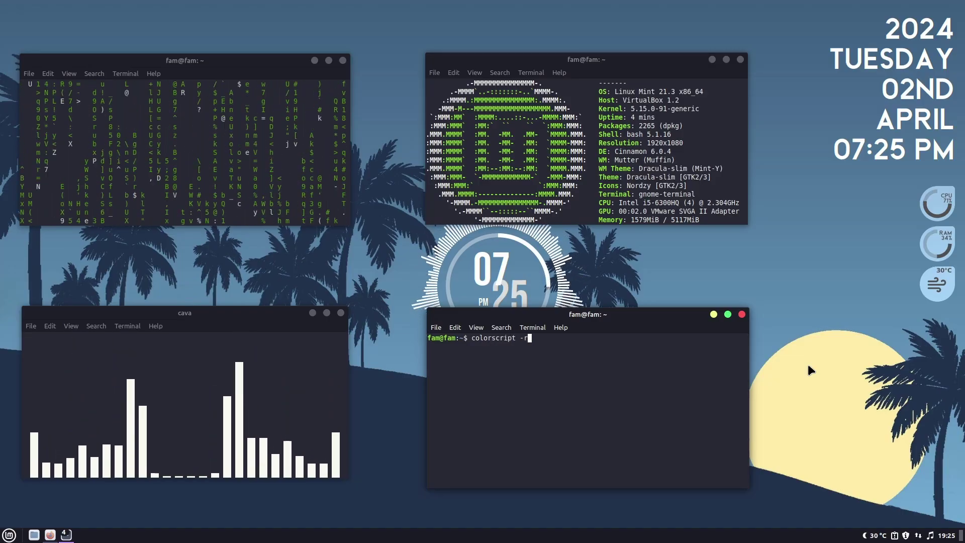
pyautogui.press('Return')
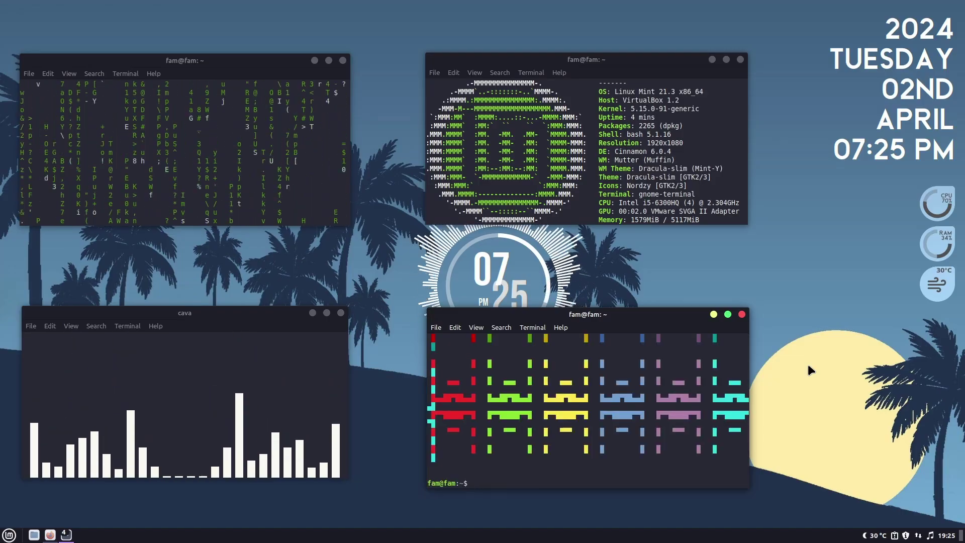
pyautogui.press('Up')
pyautogui.press('Return')
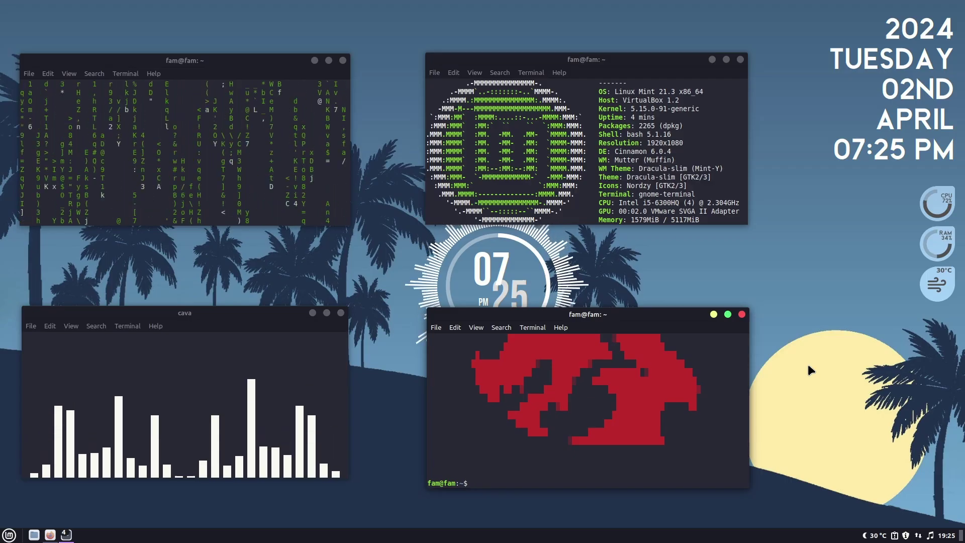
pyautogui.press('Up')
pyautogui.press('Return')
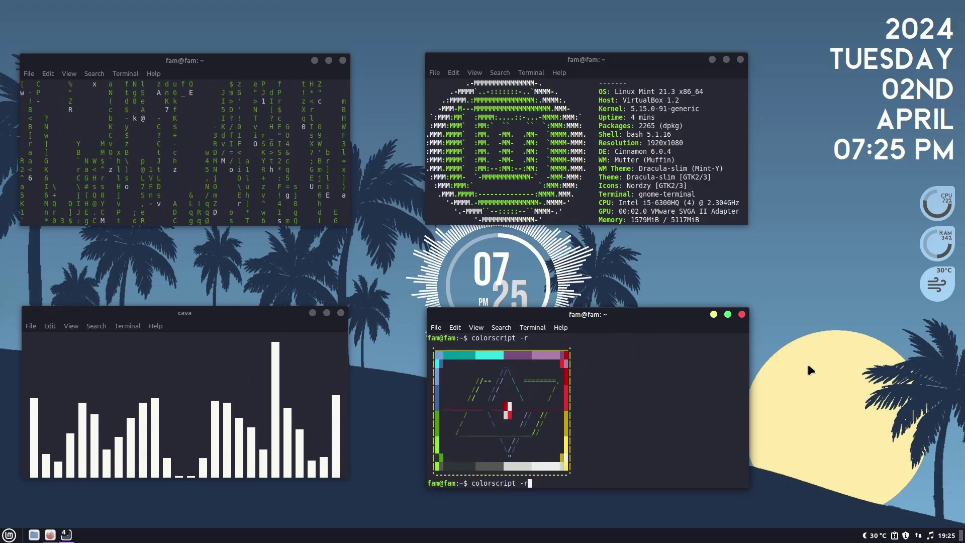
pyautogui.press('Up')
pyautogui.press('Return')
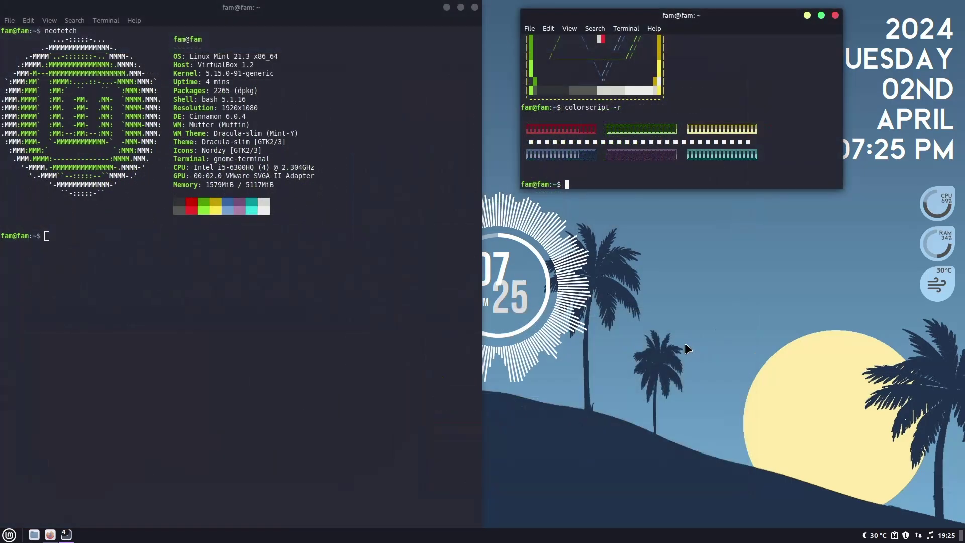
# - Open a Home folder window tiled beside the neofetch terminal, and preview its list and compact views before returning to icon view
pyautogui.press('super+e')
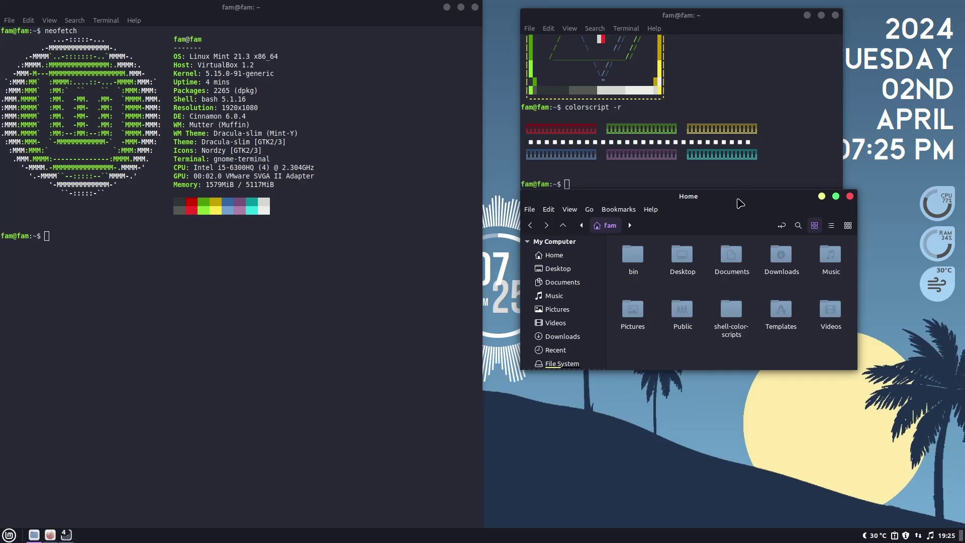
pyautogui.moveTo(776, 230); pyautogui.dragTo(963, 315)
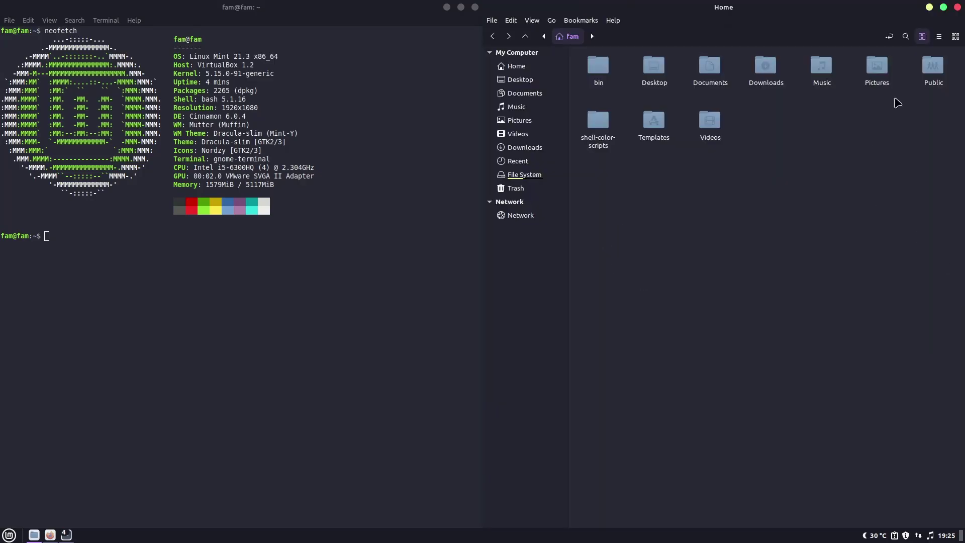
pyautogui.click(940, 38)
pyautogui.click(955, 36)
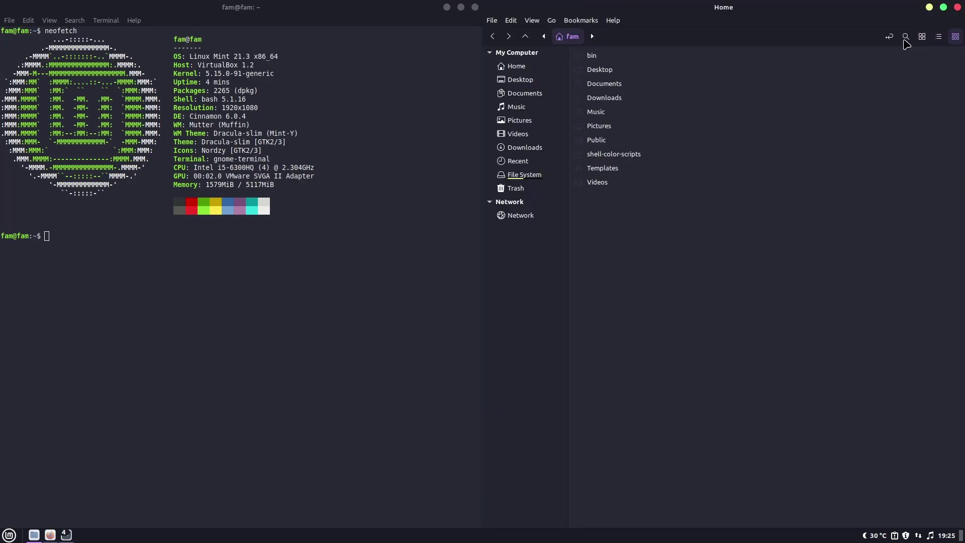
pyautogui.click(921, 37)
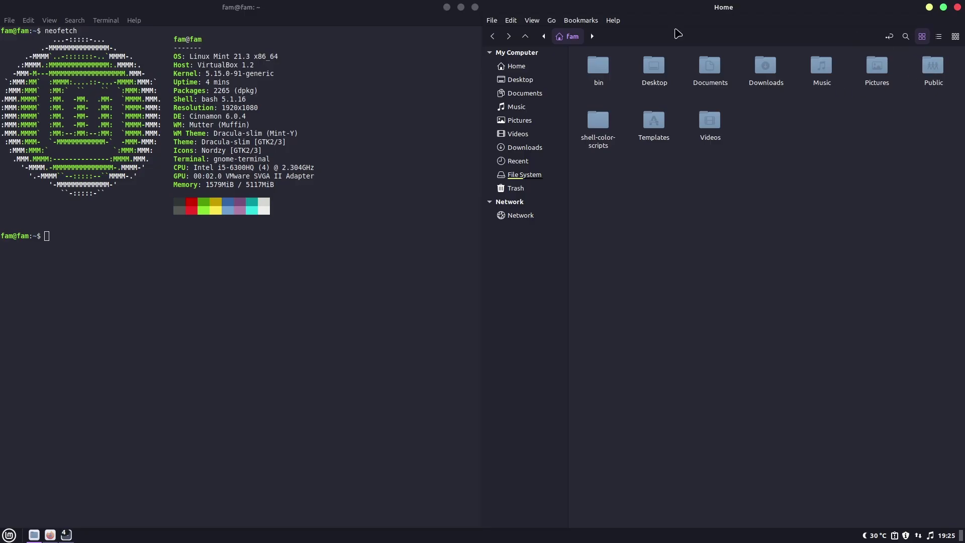
# - Show the extra pane in the Home window, try list view in the first pane, and set that pane to compact view
pyautogui.click(539, 21)
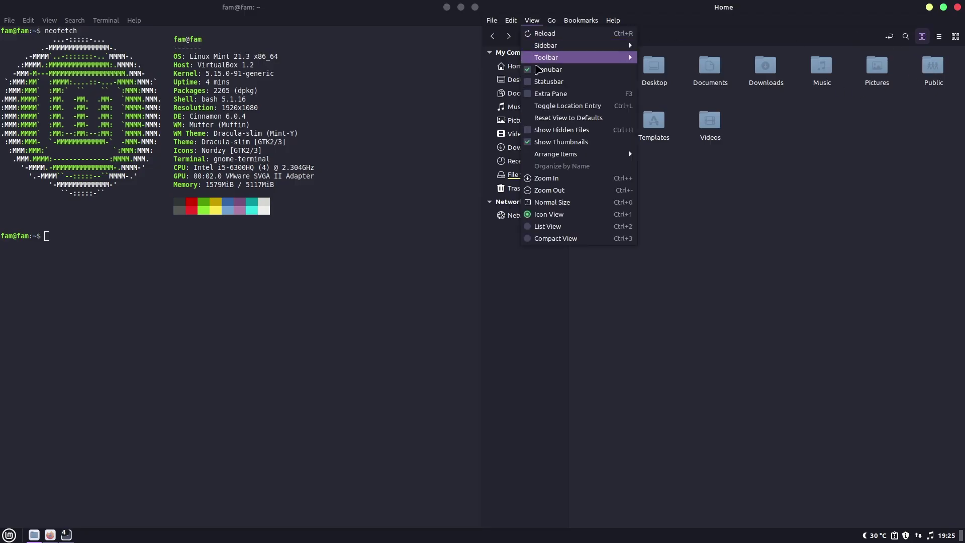
pyautogui.click(556, 95)
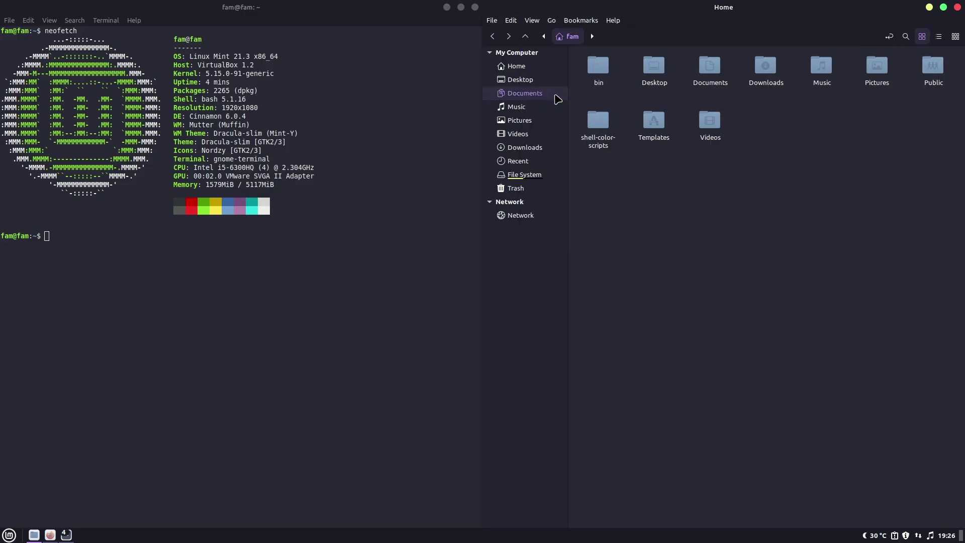
pyautogui.click(939, 38)
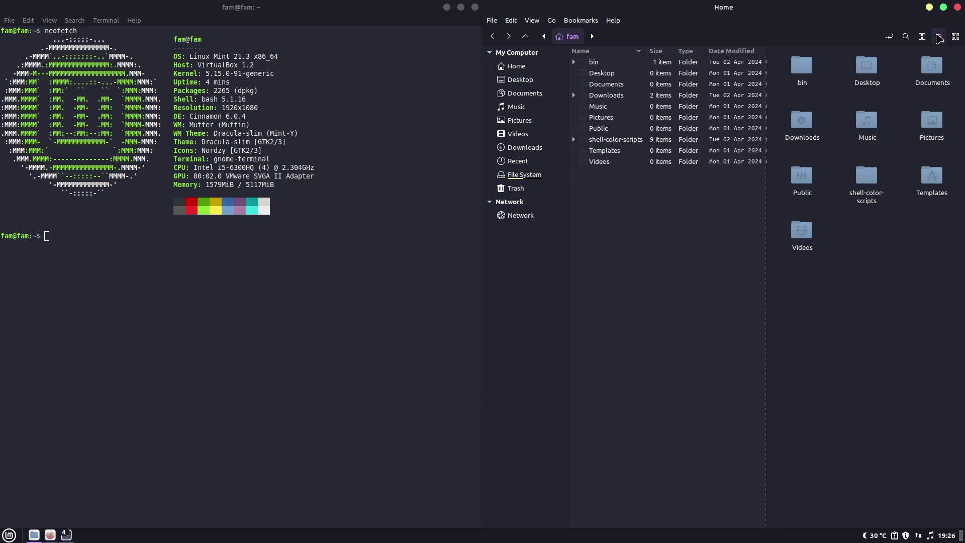
pyautogui.click(956, 37)
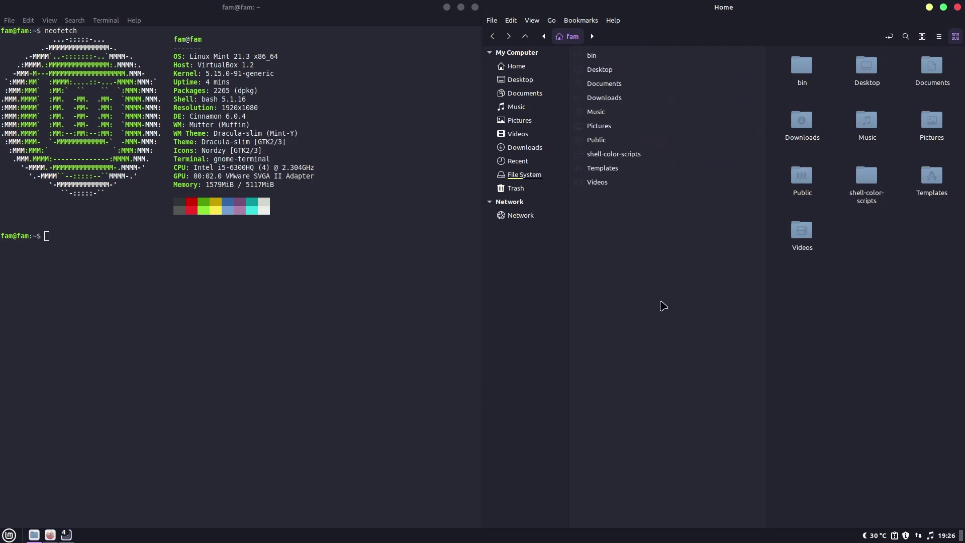